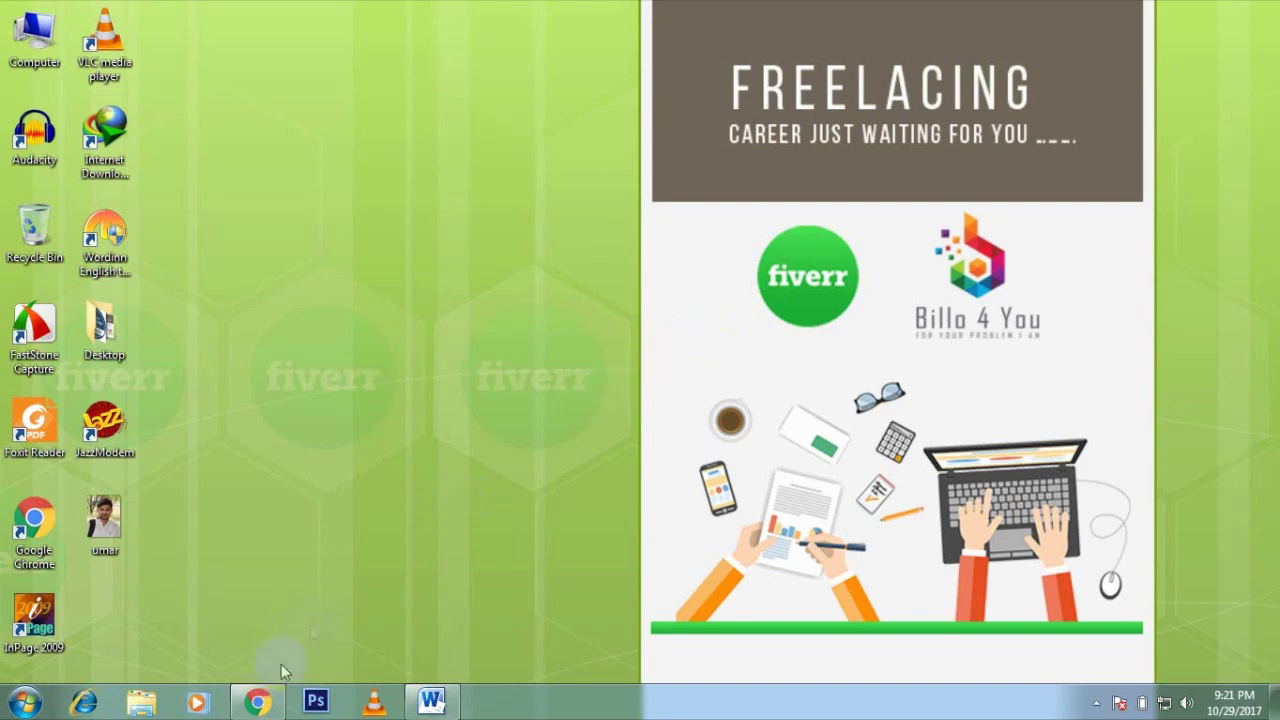
Step: Open Fiverr's Join form in Chrome and submit the Gmail address to continue signing up
left_click(258, 703)
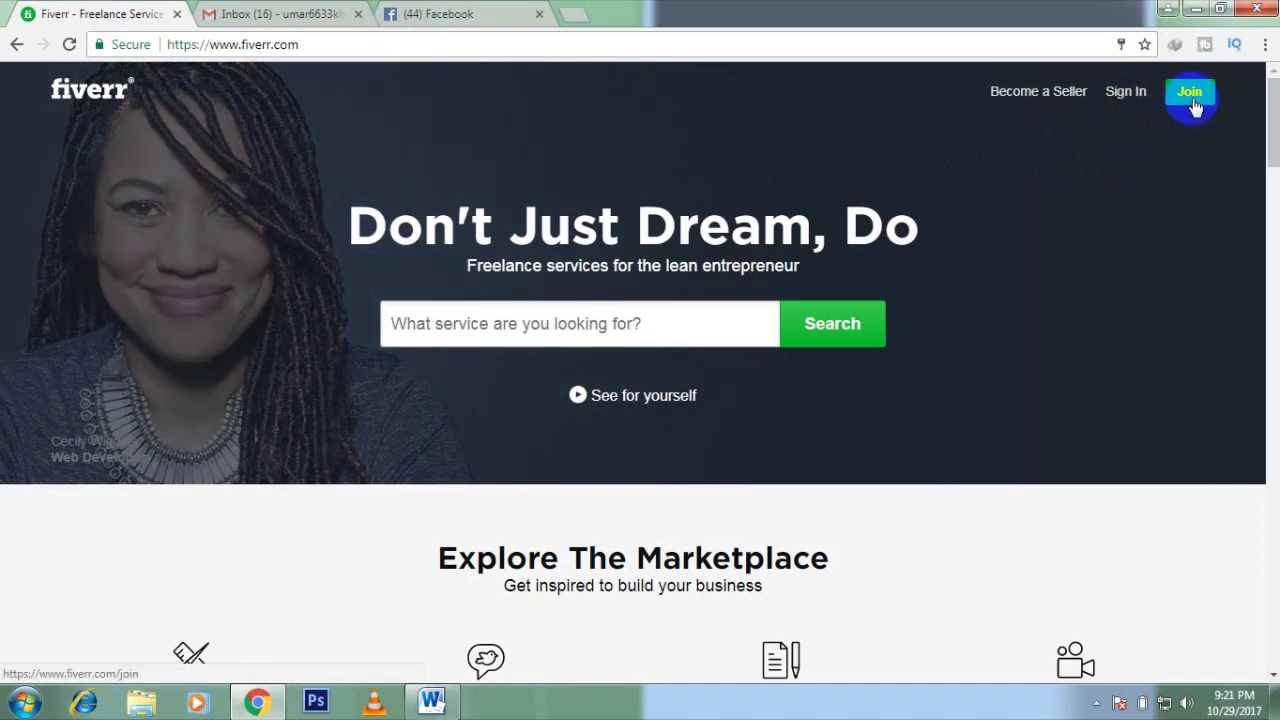
left_click(1192, 95)
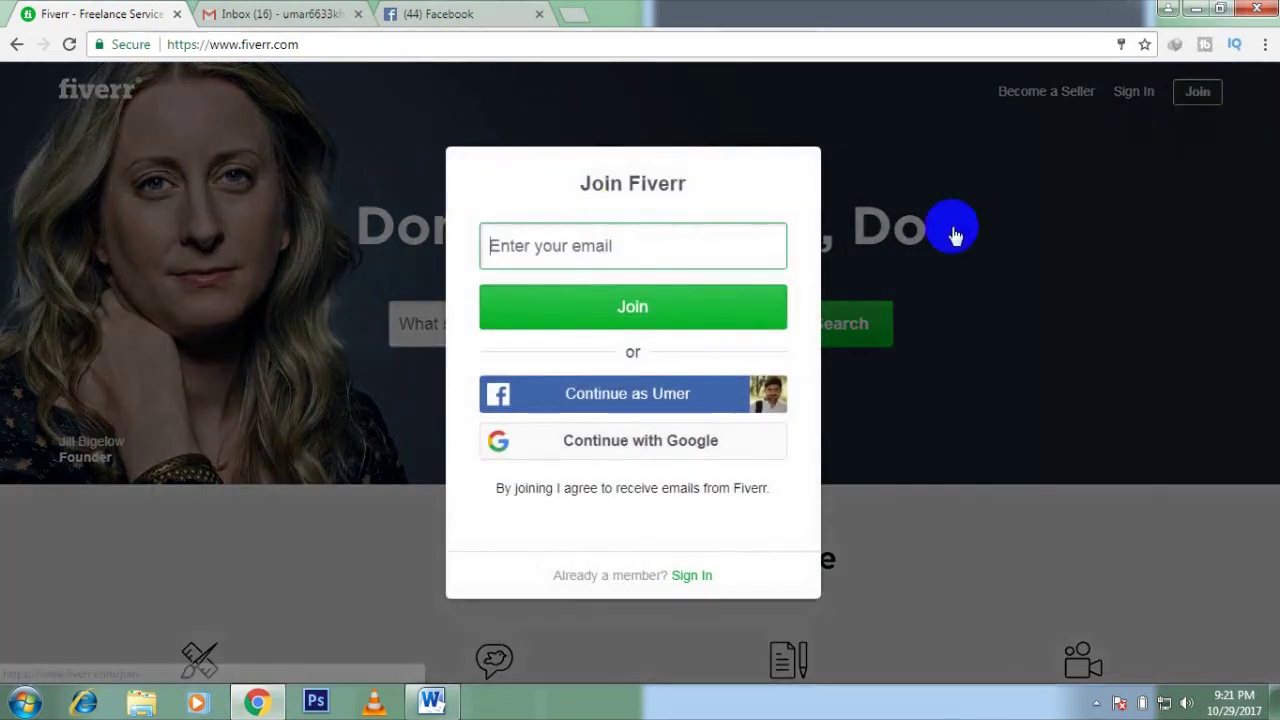
left_click(556, 248)
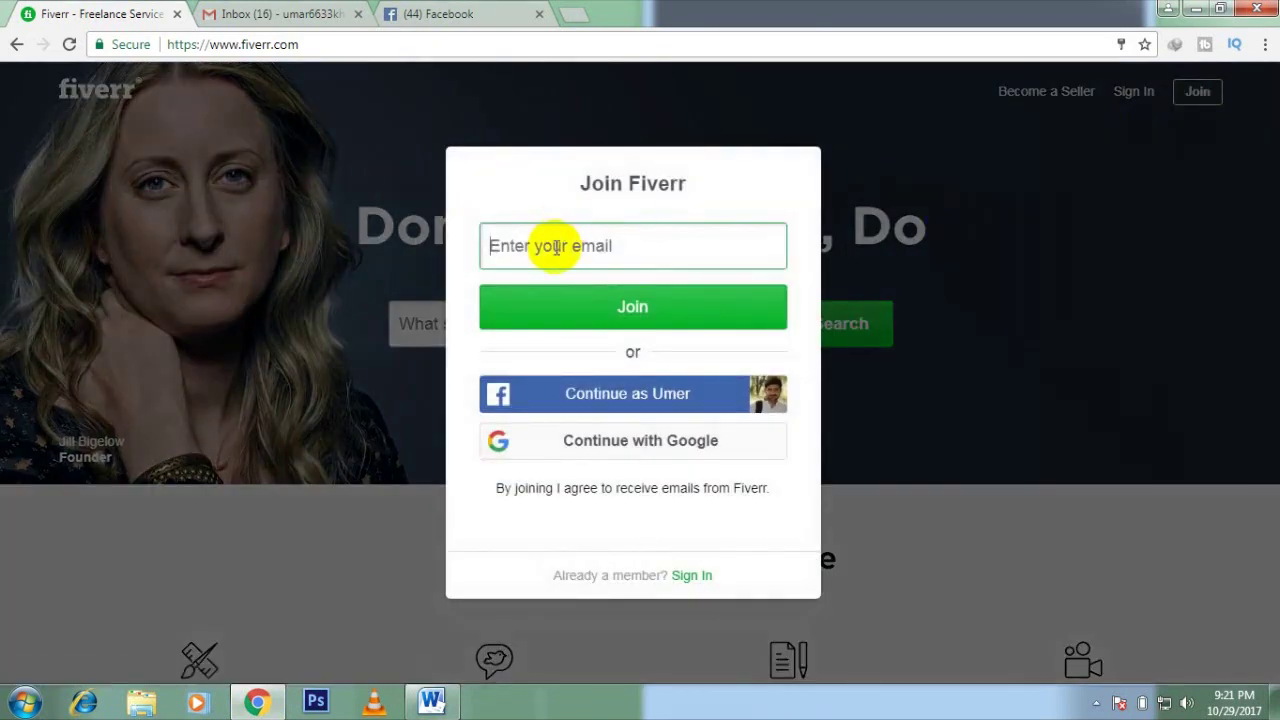
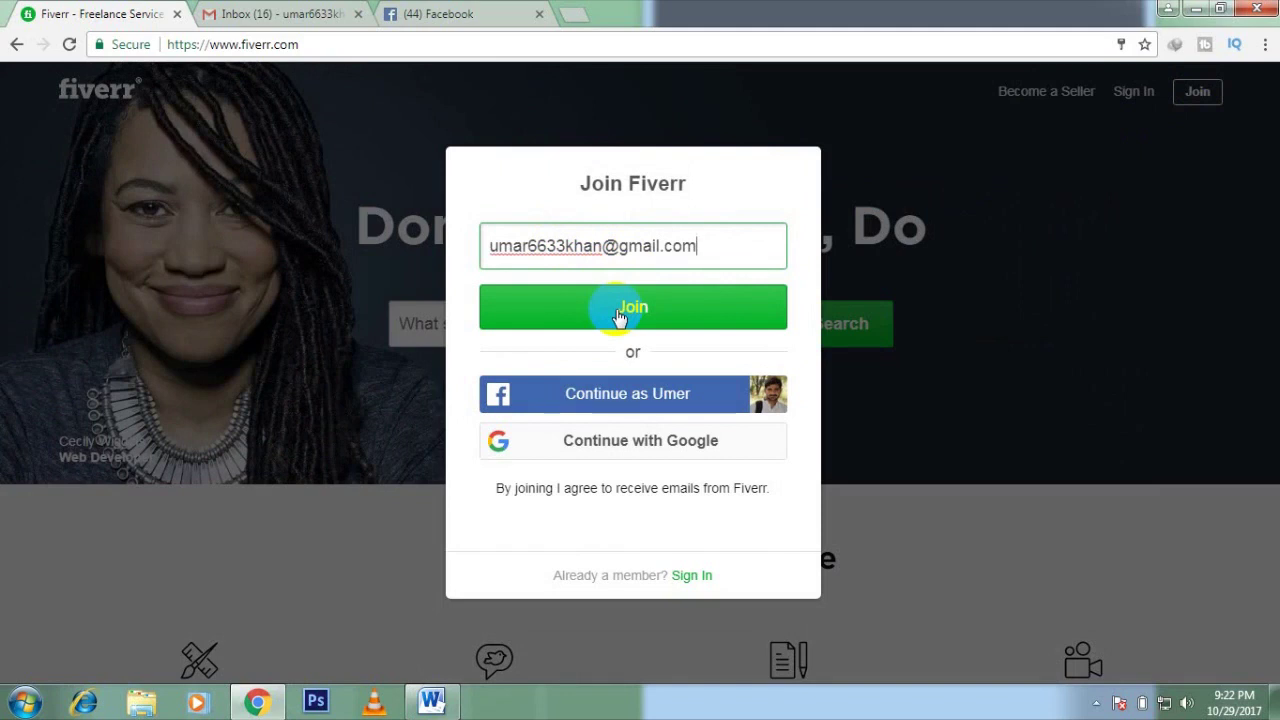
left_click(619, 315)
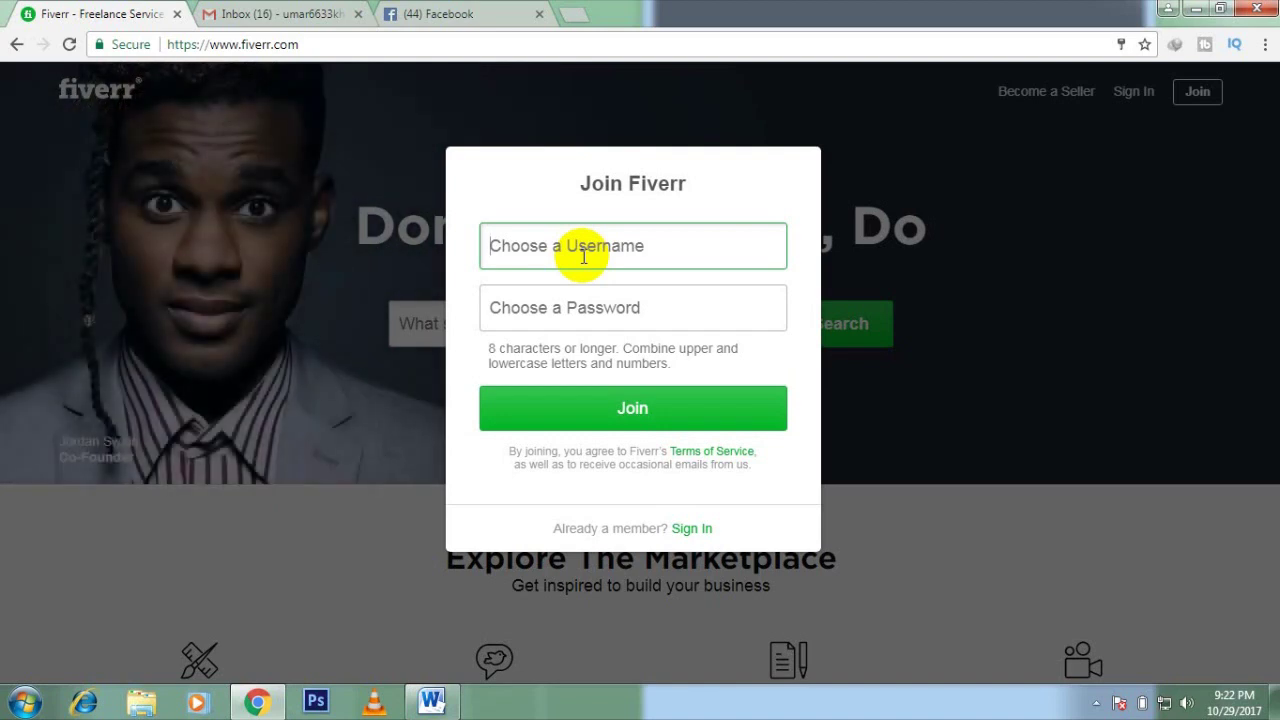
Step: Enter the desired username in the Choose a Username field until it shows as available
type("umer")
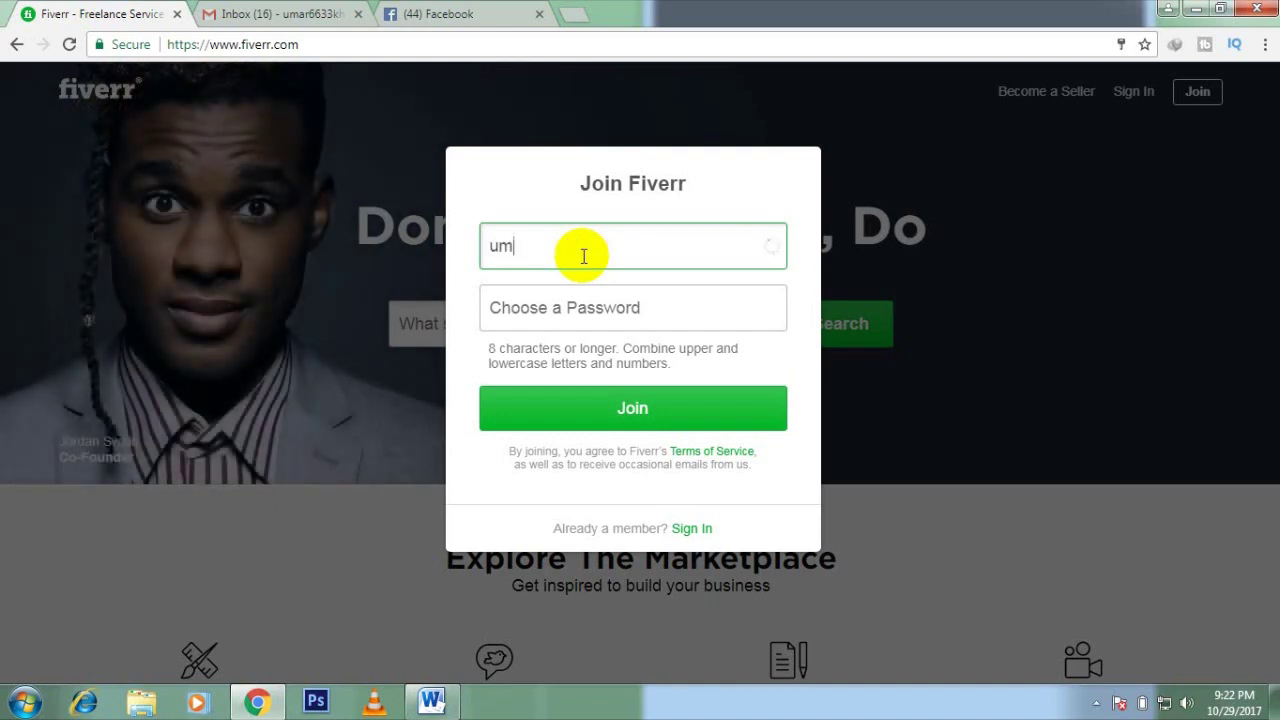
type("_expert")
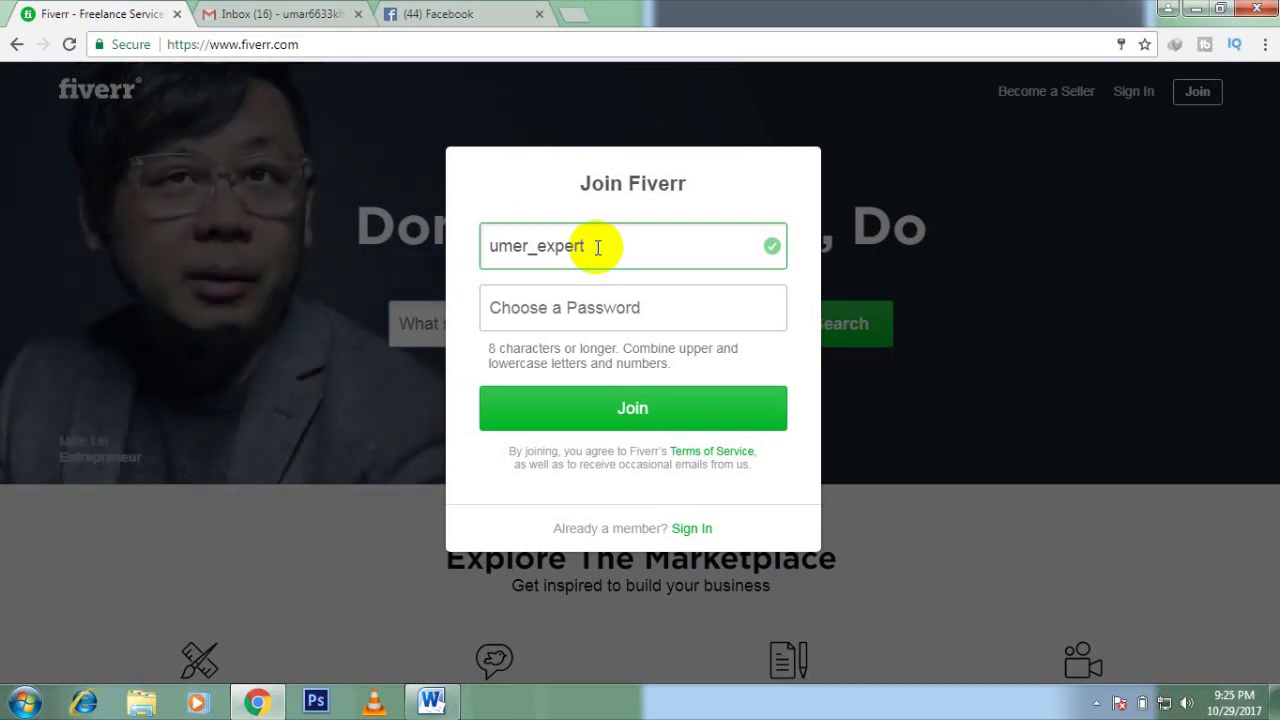
Step: Enter a password and submit the Join form
left_click(585, 318)
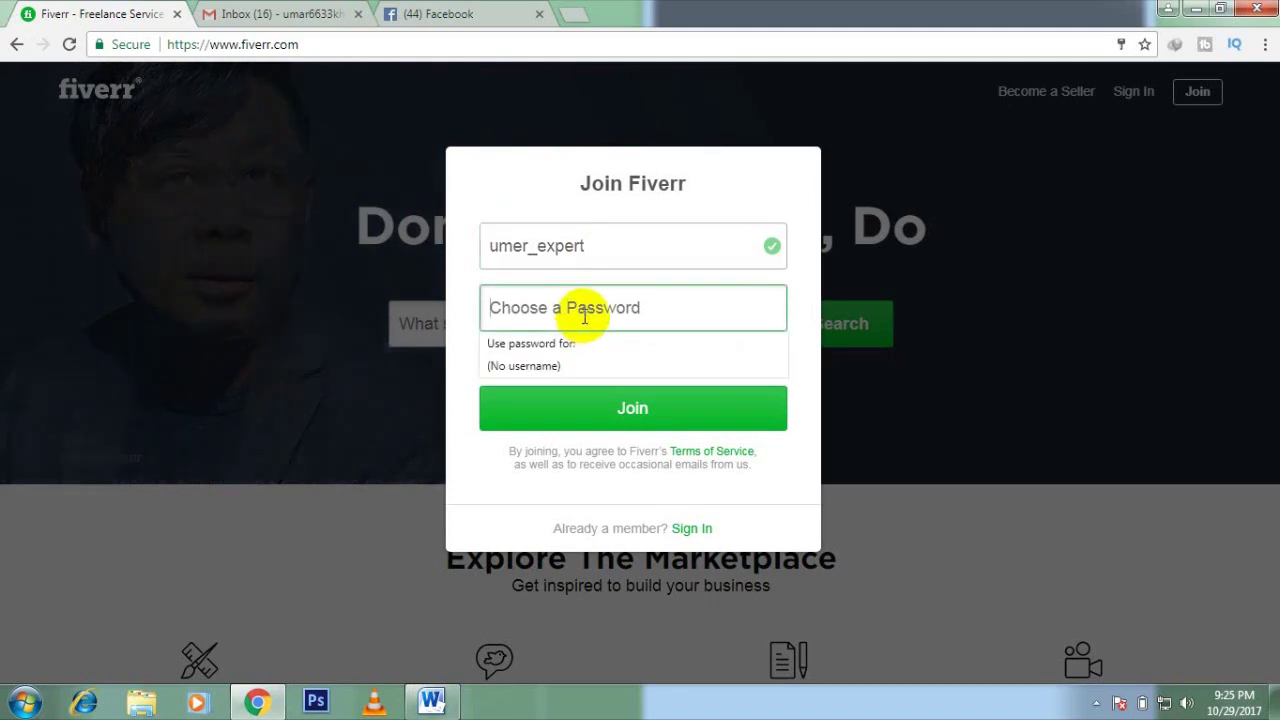
type("****")
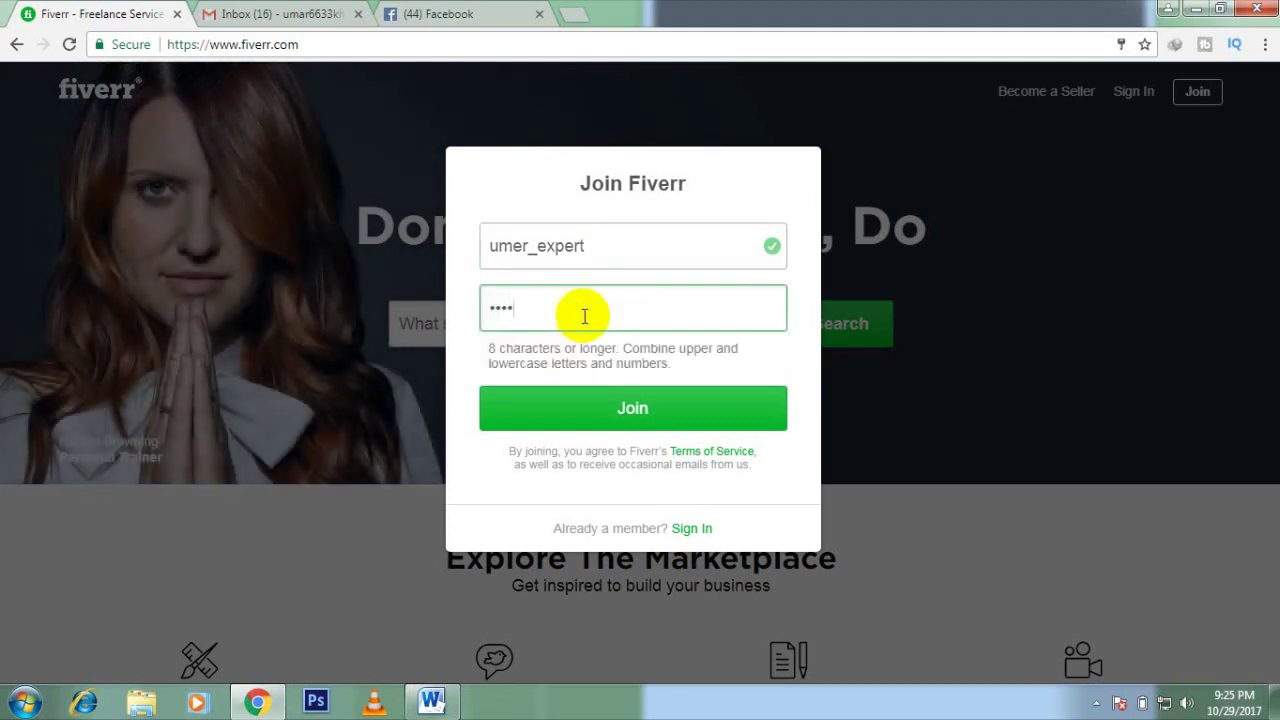
type("******")
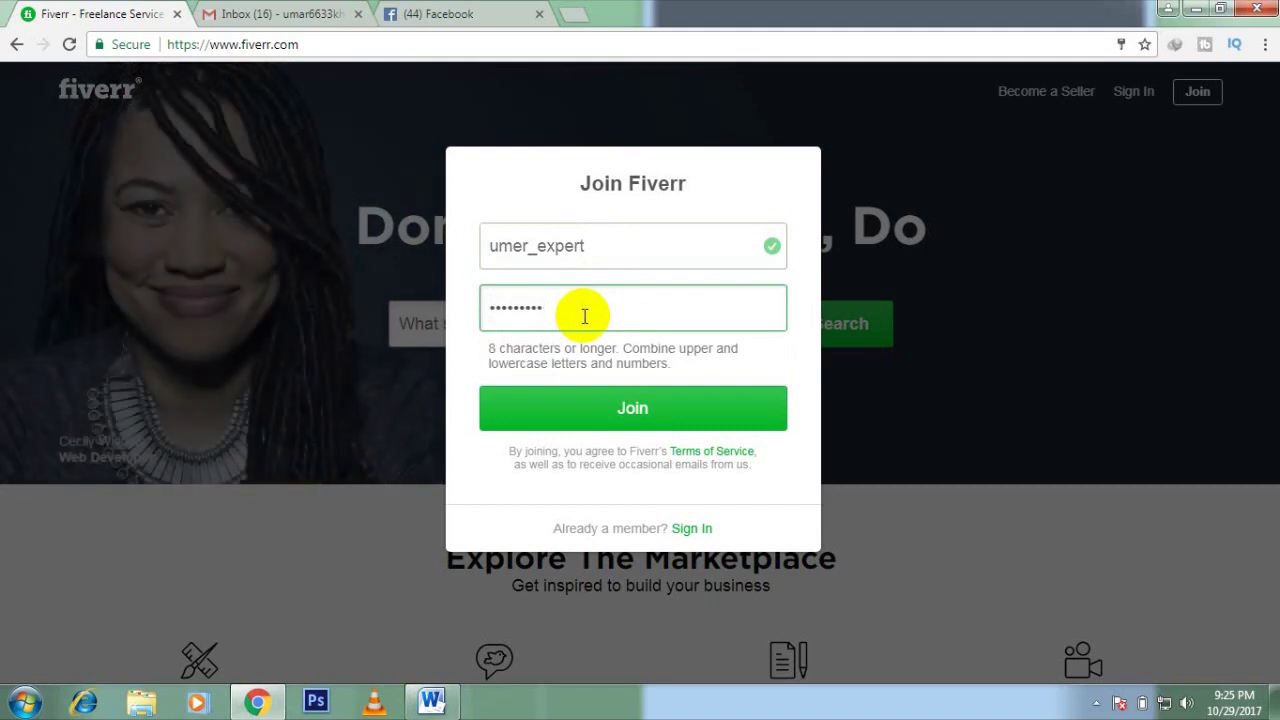
type("*")
left_click(632, 418)
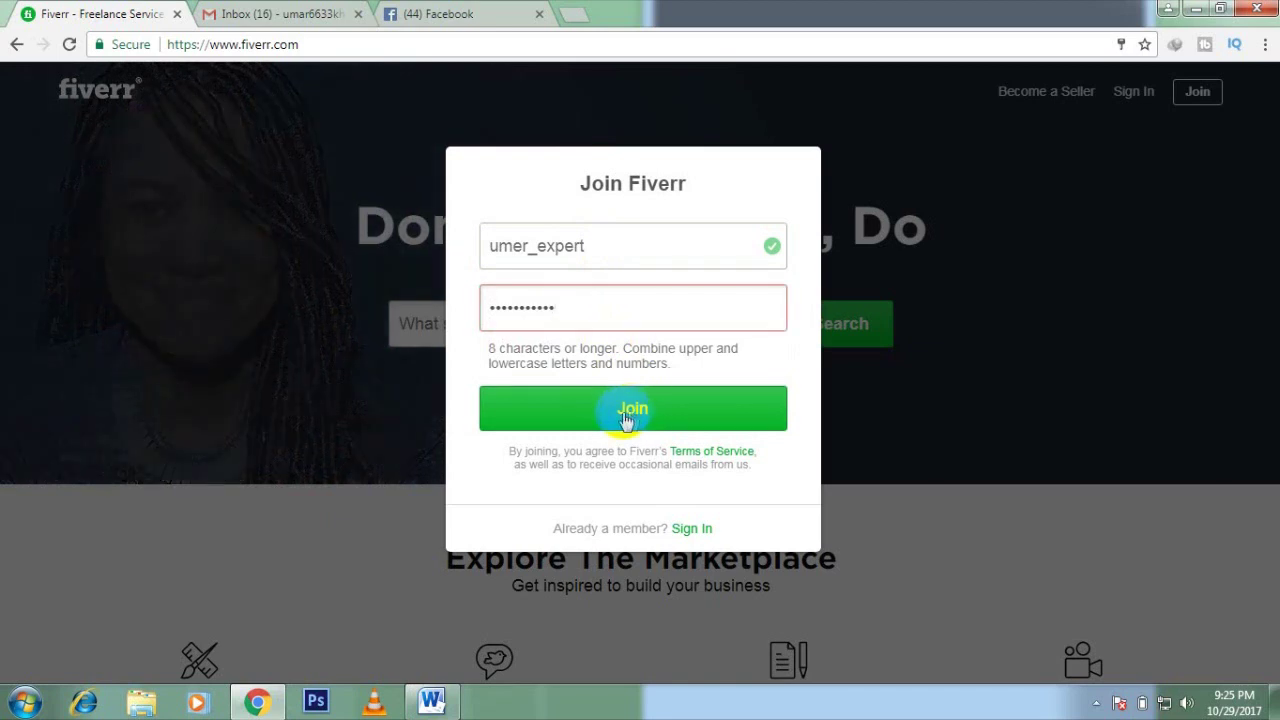
Step: Replace the rejected password with a stronger one and submit the sign-up again
left_click_drag(574, 309, 484, 310)
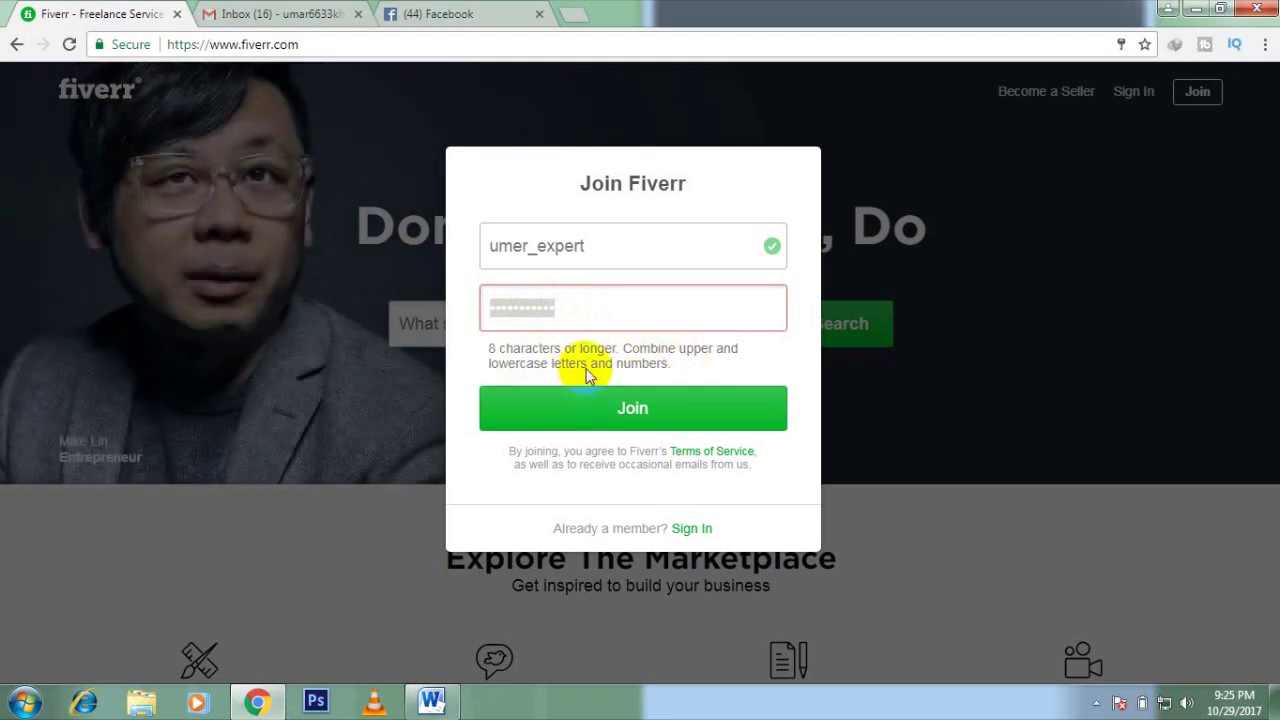
key("BackSpace")
left_click(640, 247)
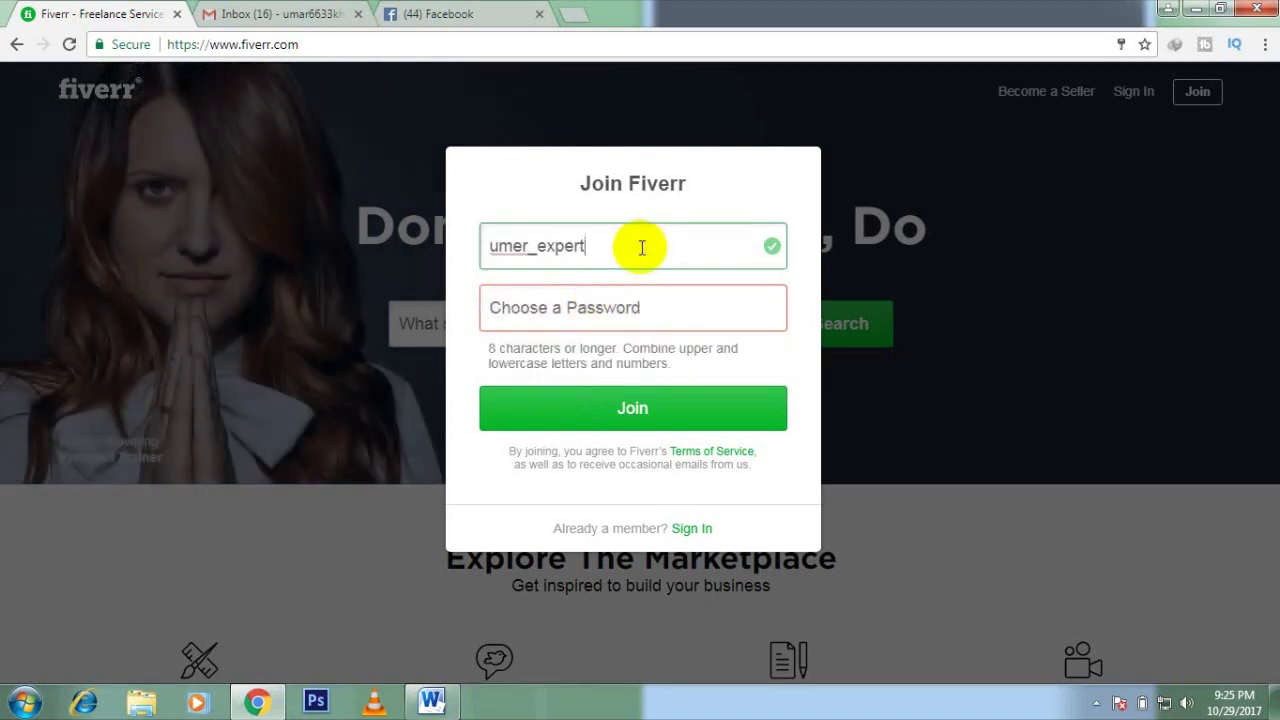
left_click(603, 307)
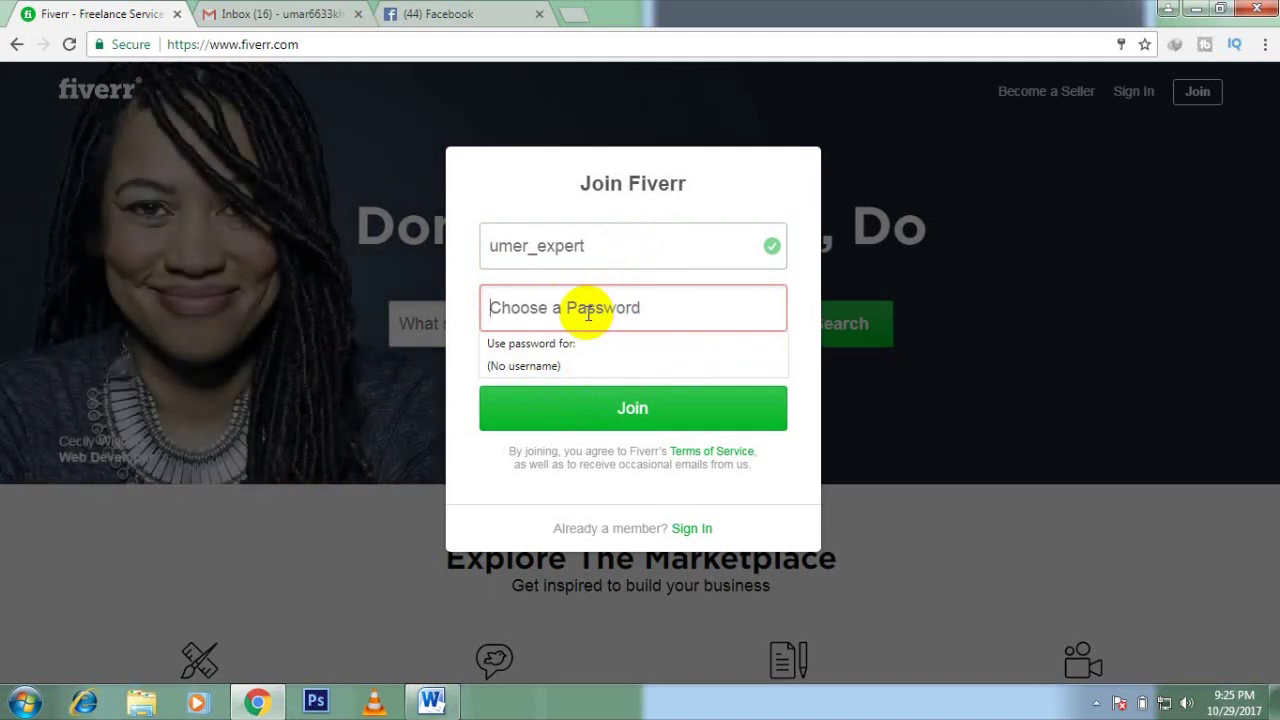
type("u•••••••")
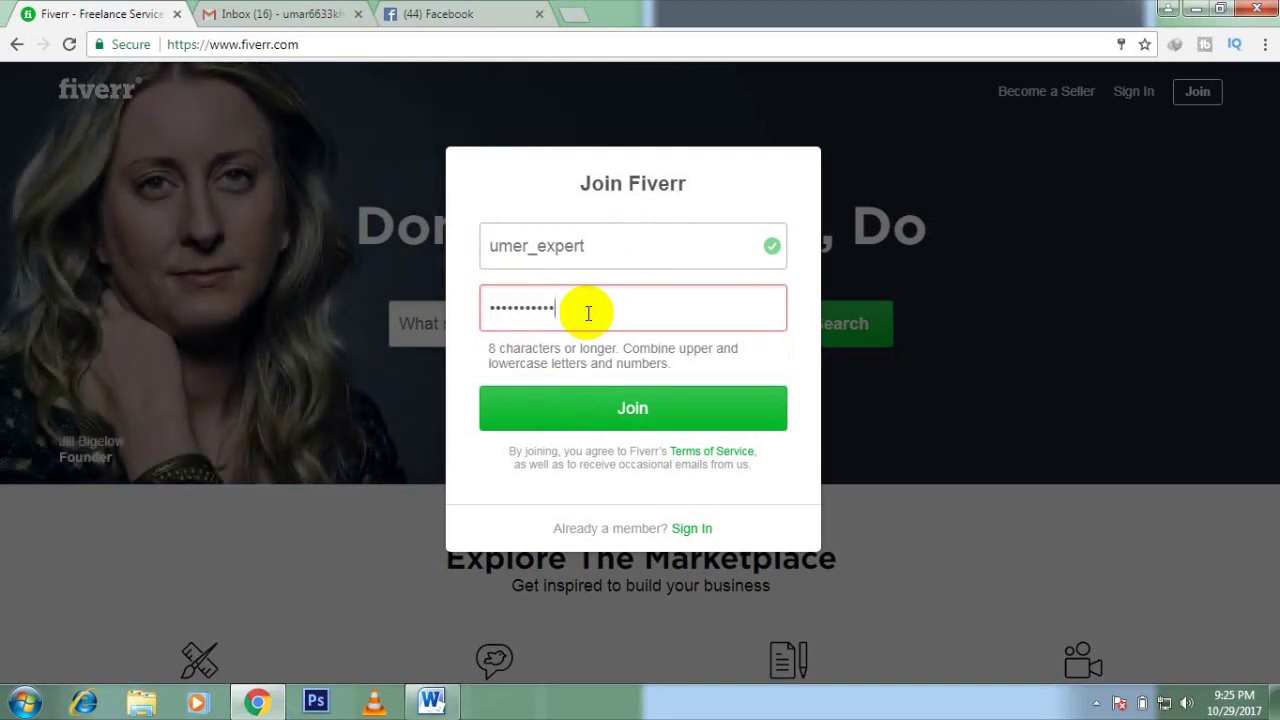
left_click(615, 419)
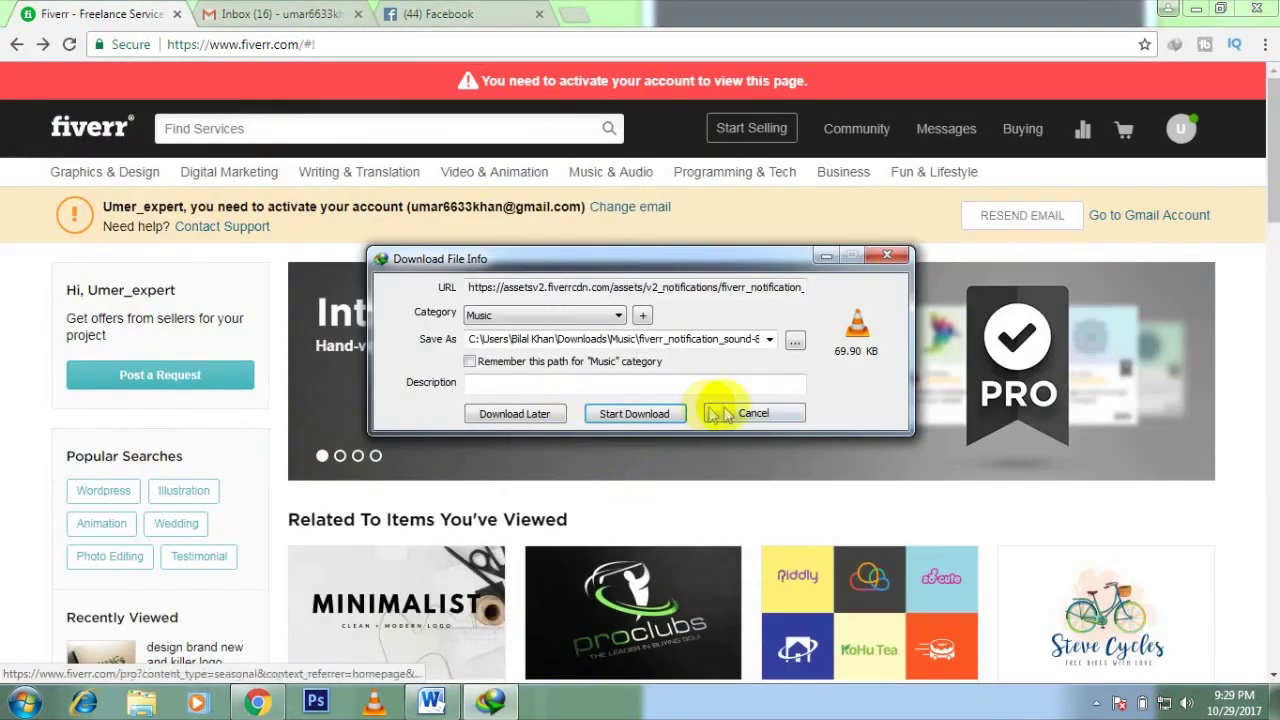
Step: Dismiss the download prompt on Fiverr's home page and go to the Gmail inbox
left_click(716, 410)
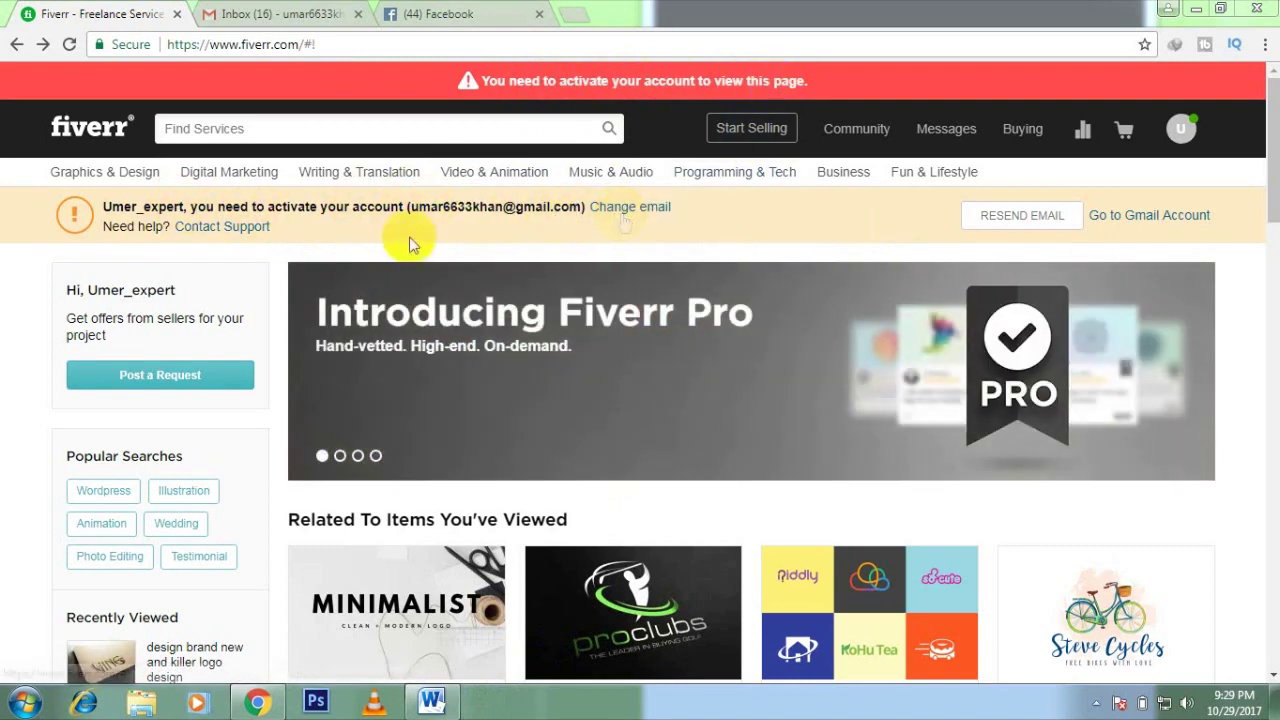
left_click(292, 12)
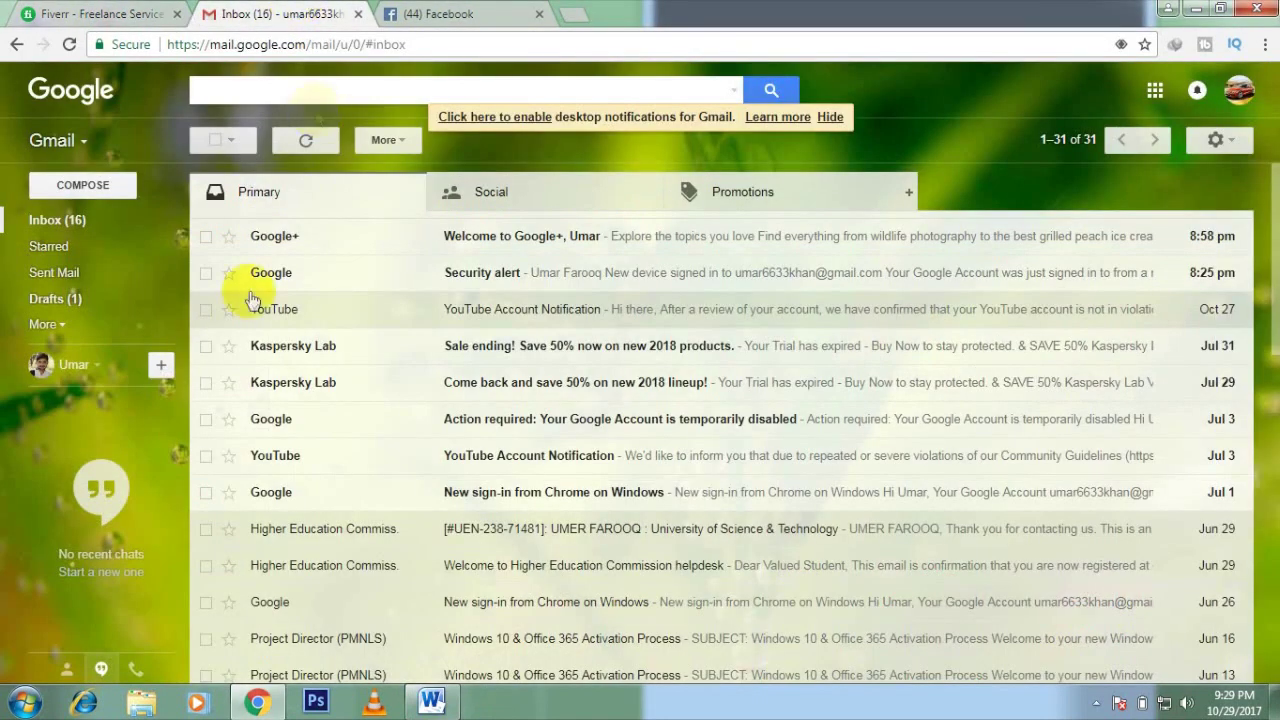
Step: Reload Gmail and open the 'Fiverr: Activate Your New Account' email down to its activation link
left_click(68, 44)
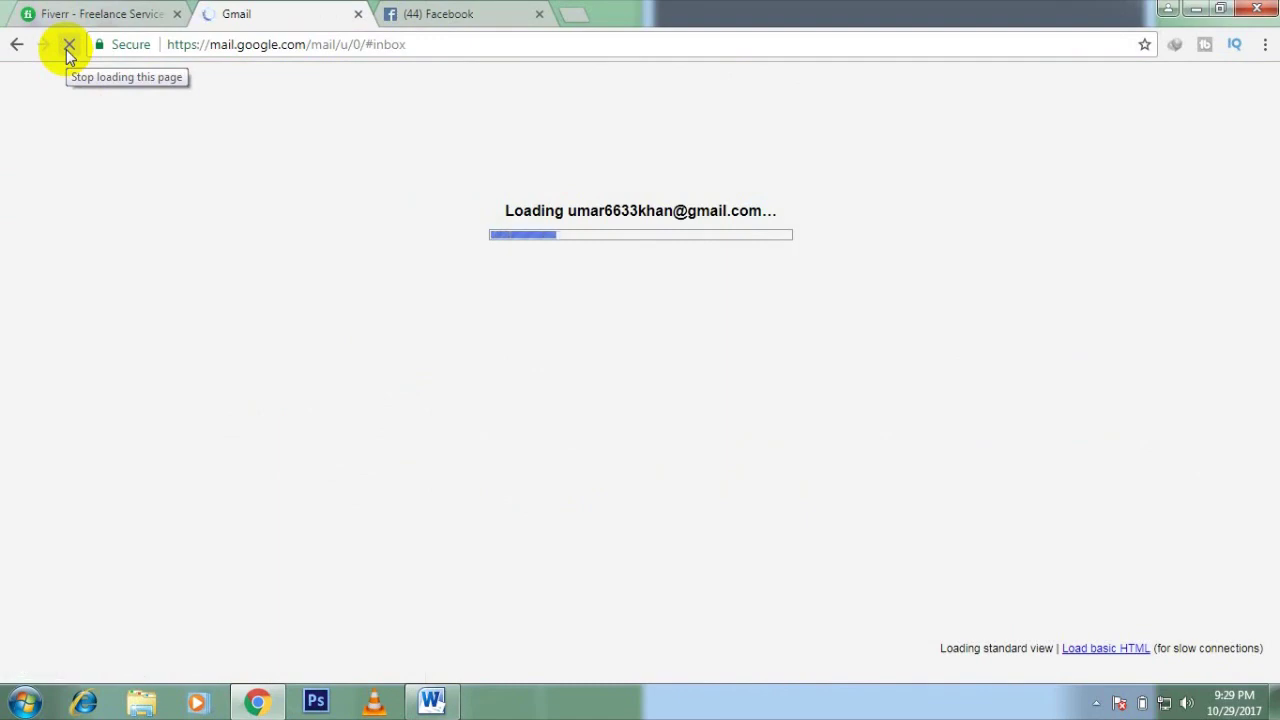
left_click(128, 12)
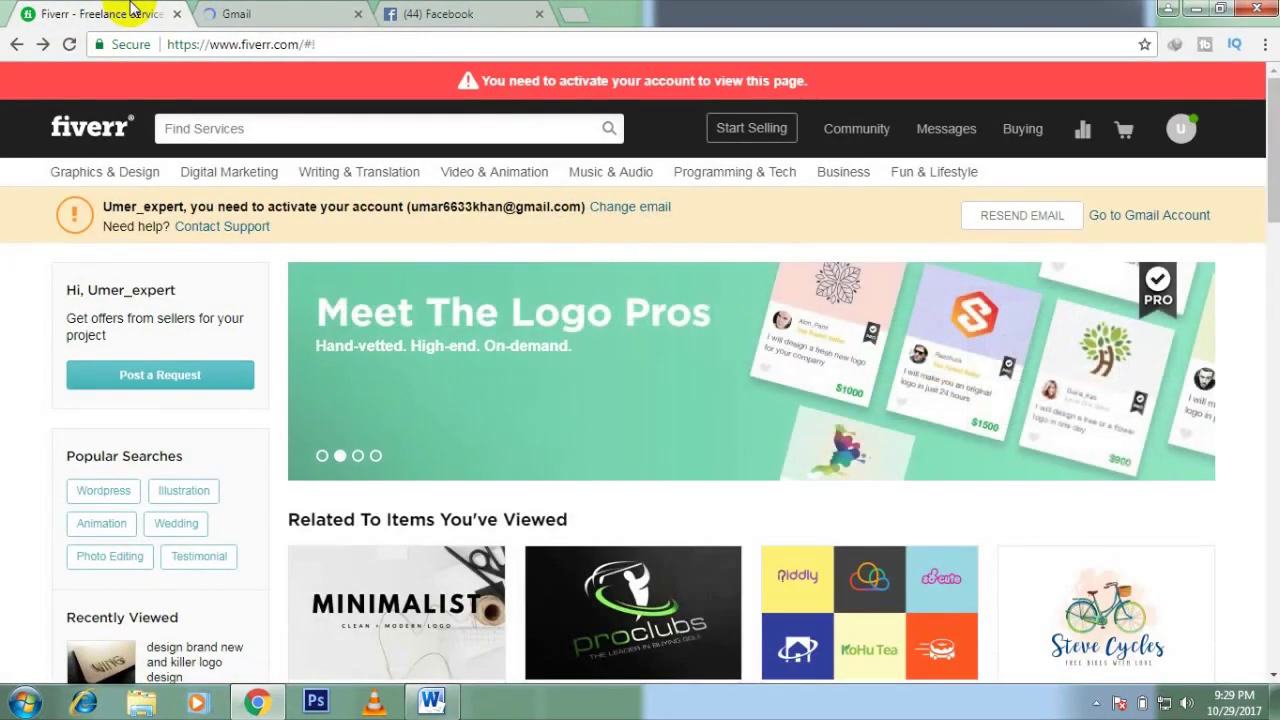
left_click(320, 10)
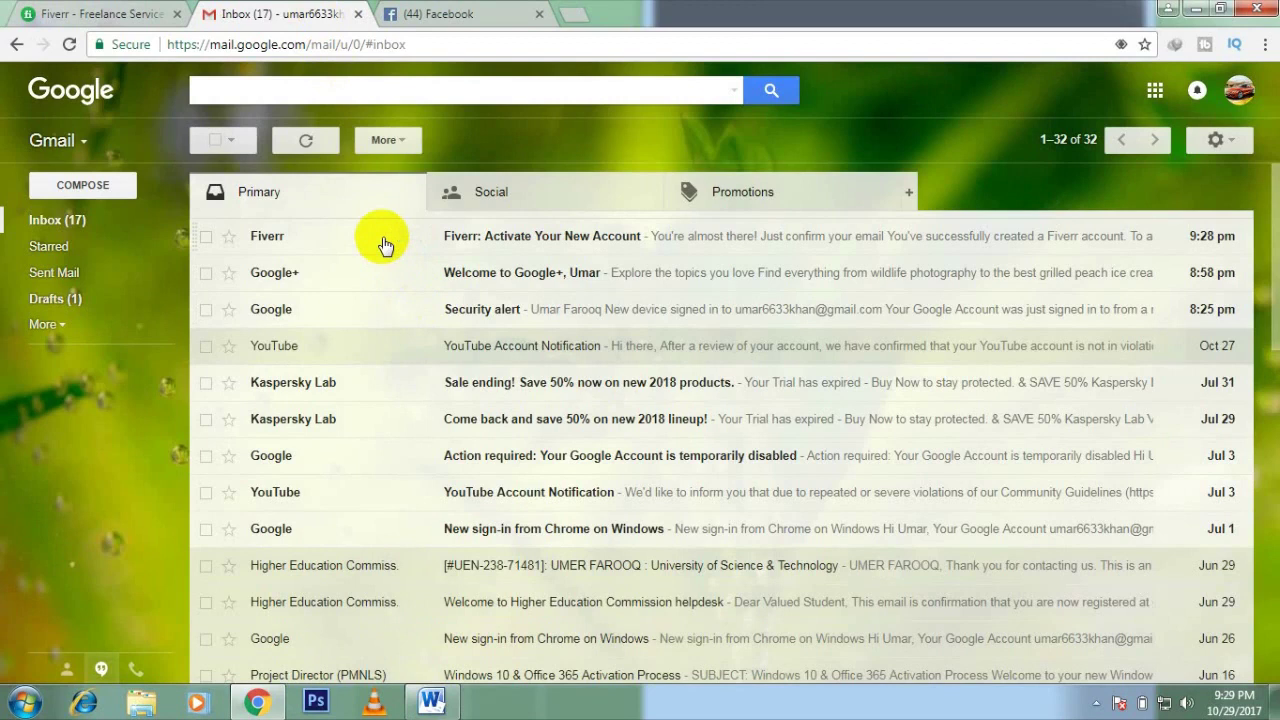
left_click(385, 245)
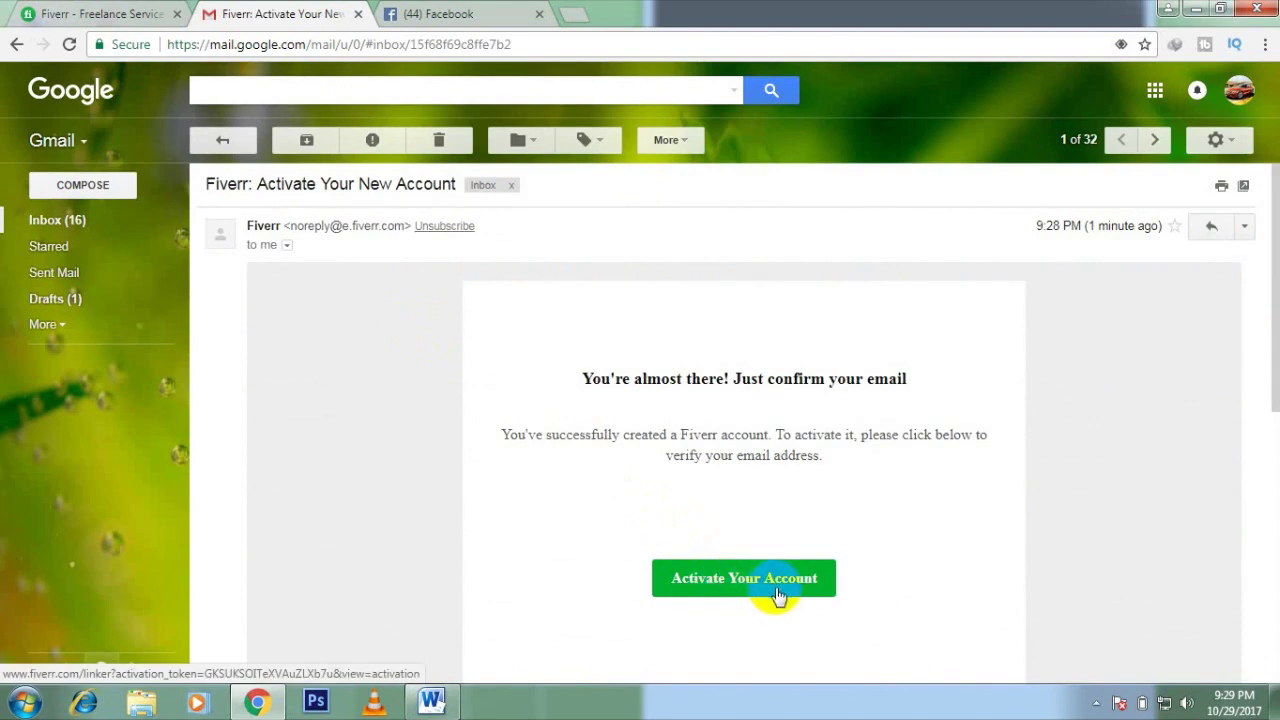
scroll(775, 600, "down", 1)
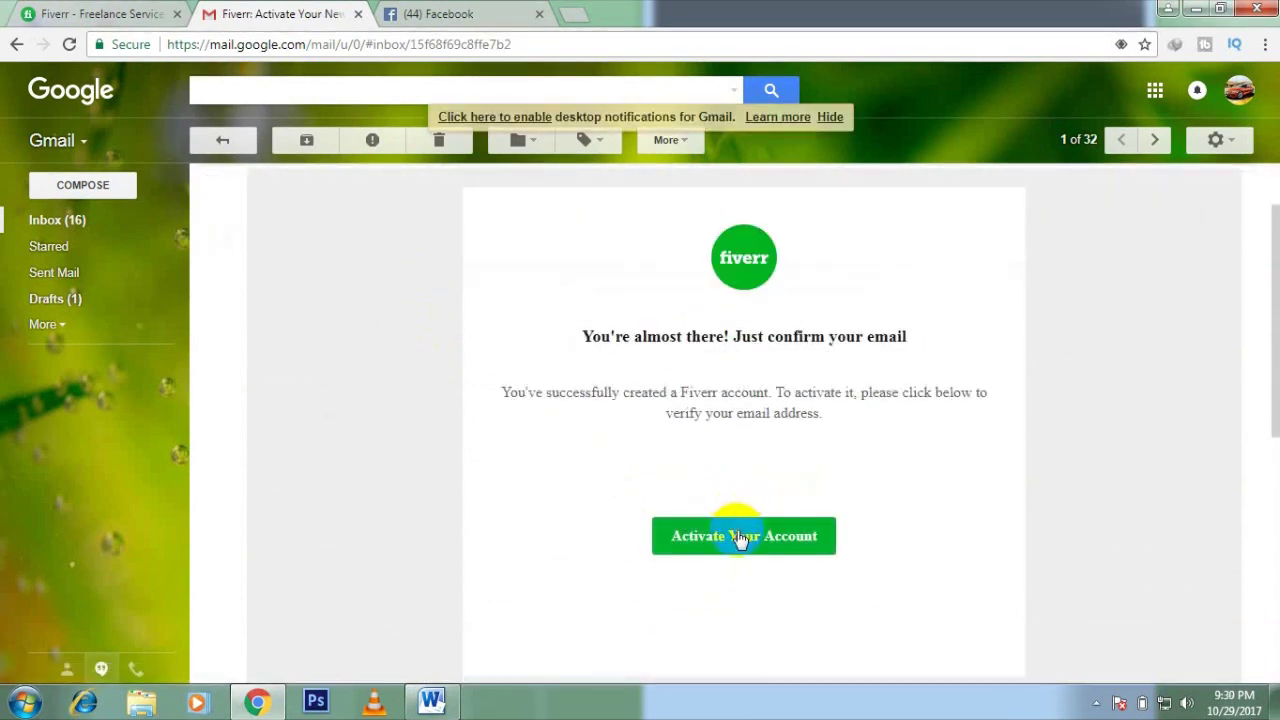
Step: Activate the account through the email link and close the old unactivated Fiverr tab
left_click(740, 538)
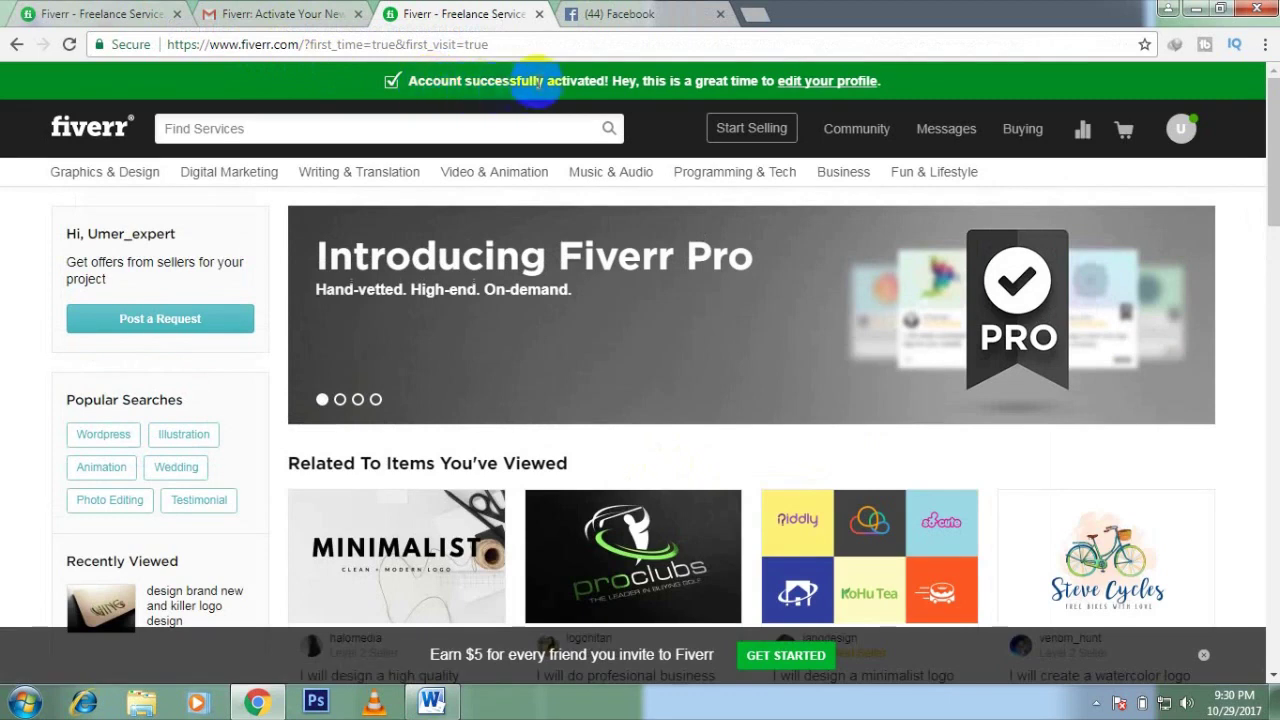
left_click(748, 413)
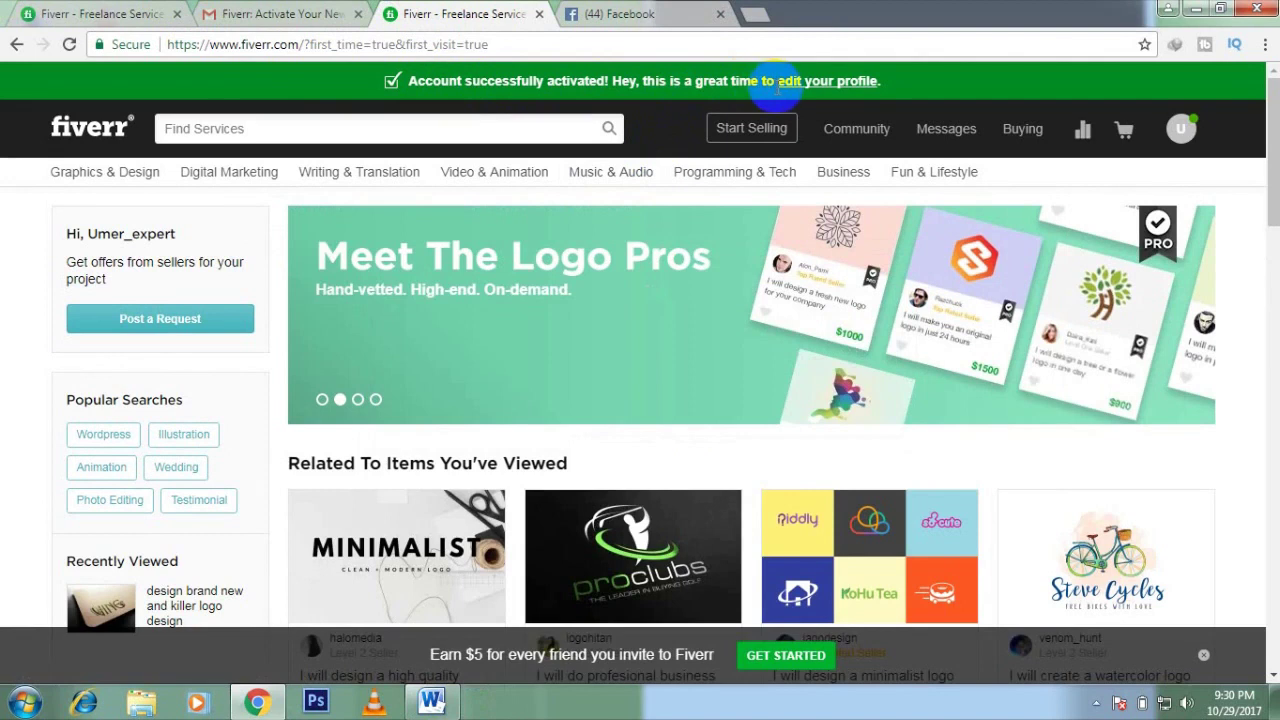
left_click(176, 14)
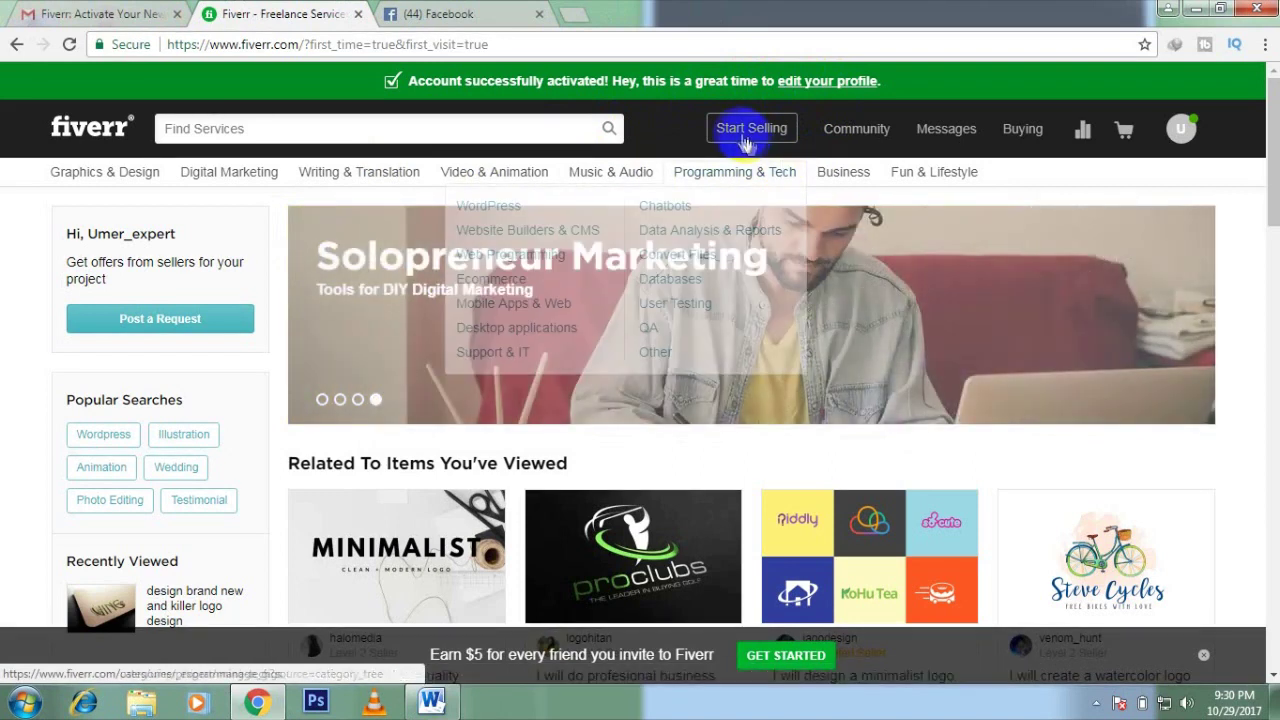
Step: Check the empty messages panel and its Inbox tab, then close it
left_click(937, 137)
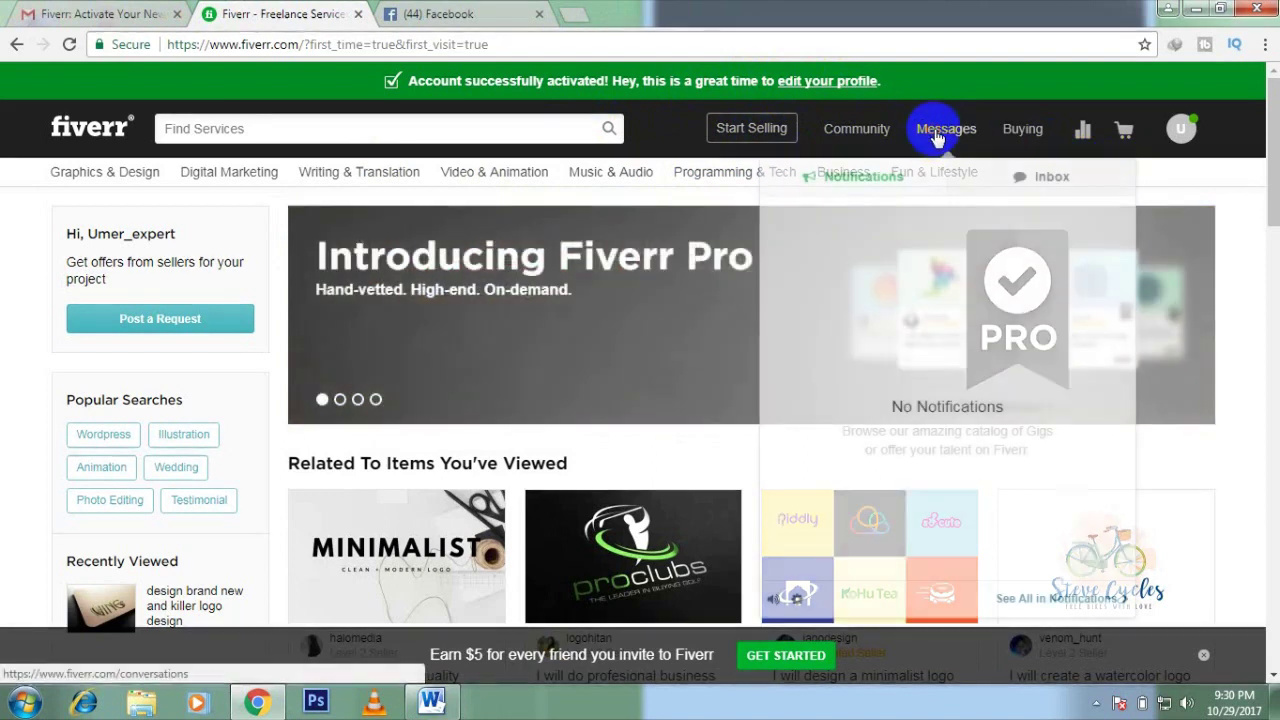
left_click(1012, 180)
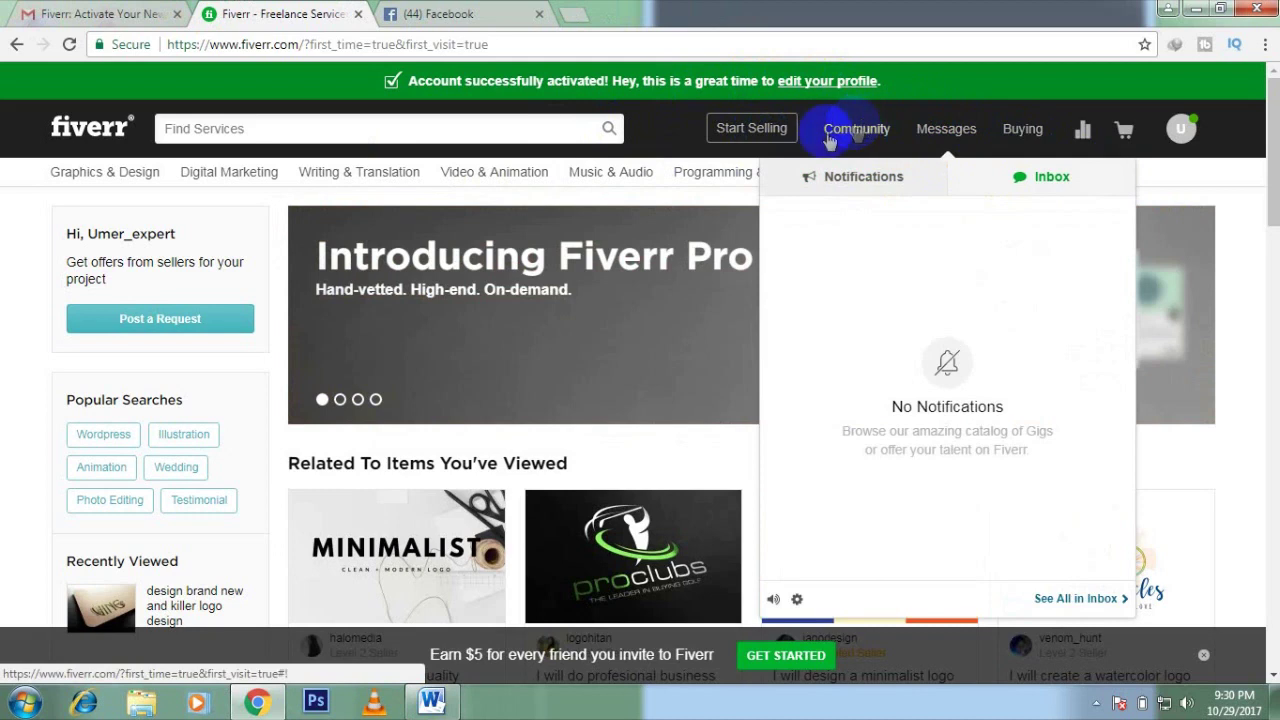
left_click(677, 135)
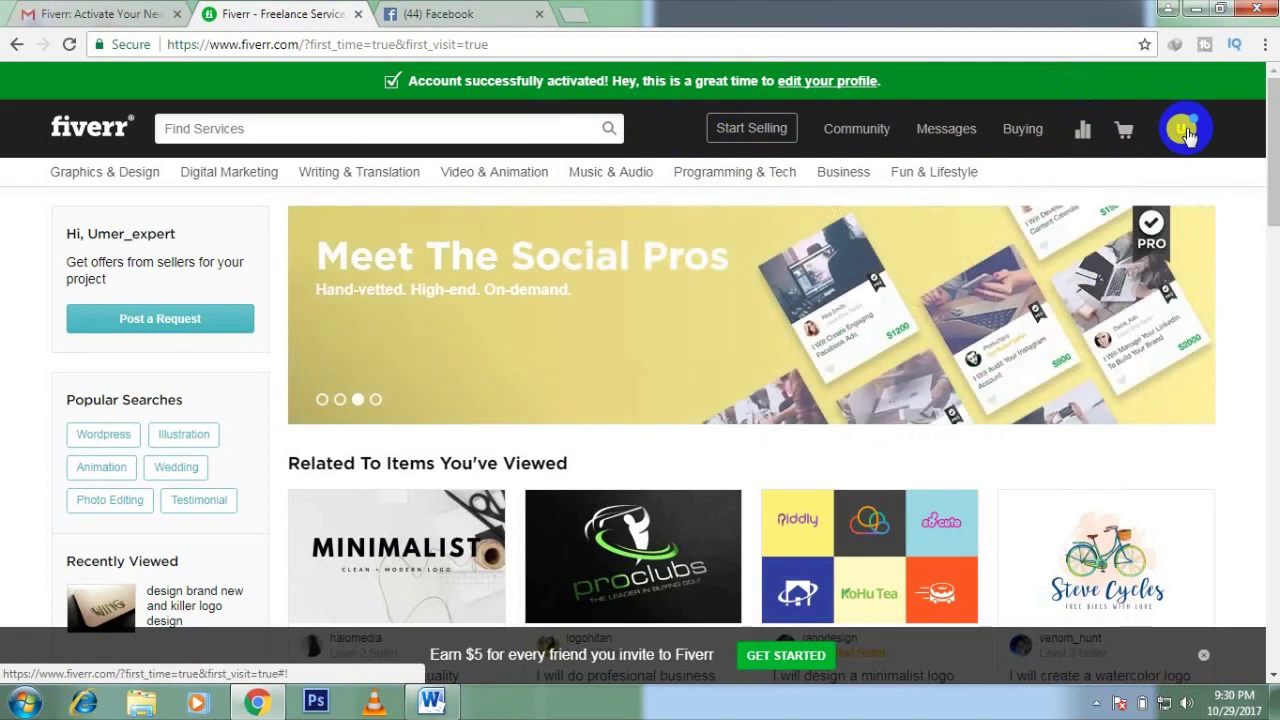
Step: Enter the account holder's full name in the Full Name field of account settings
left_click(838, 91)
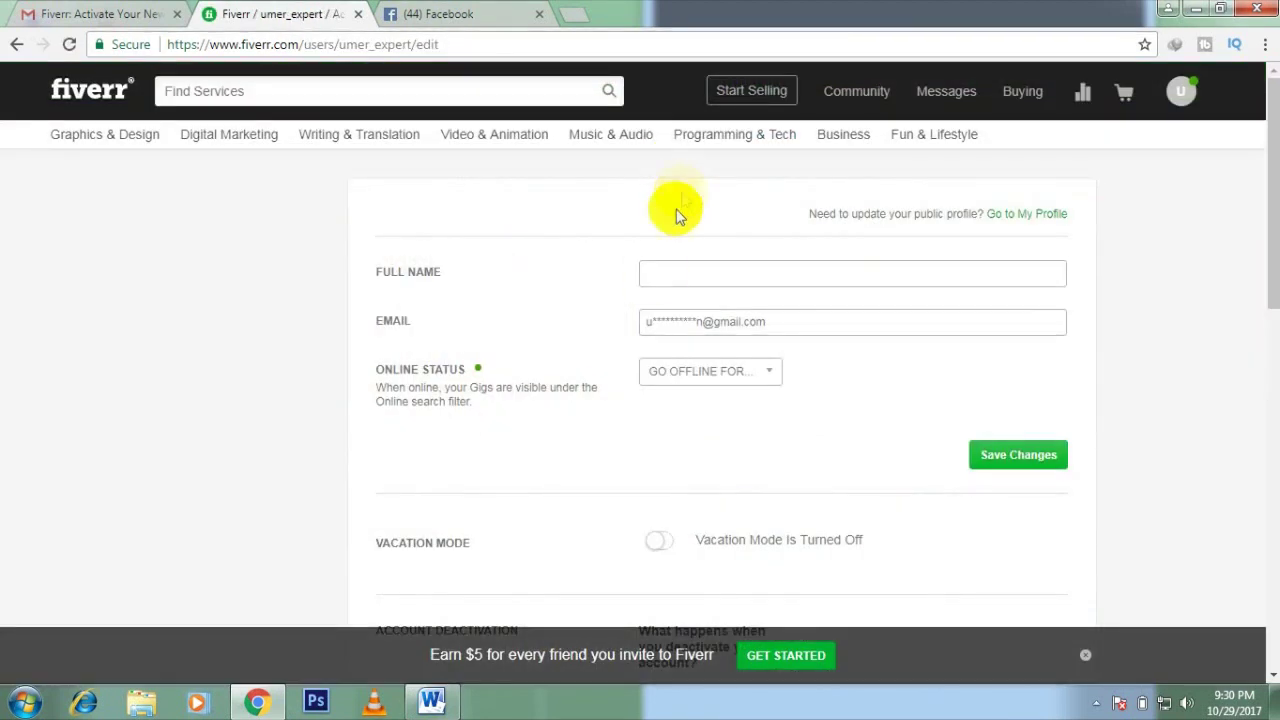
left_click(674, 277)
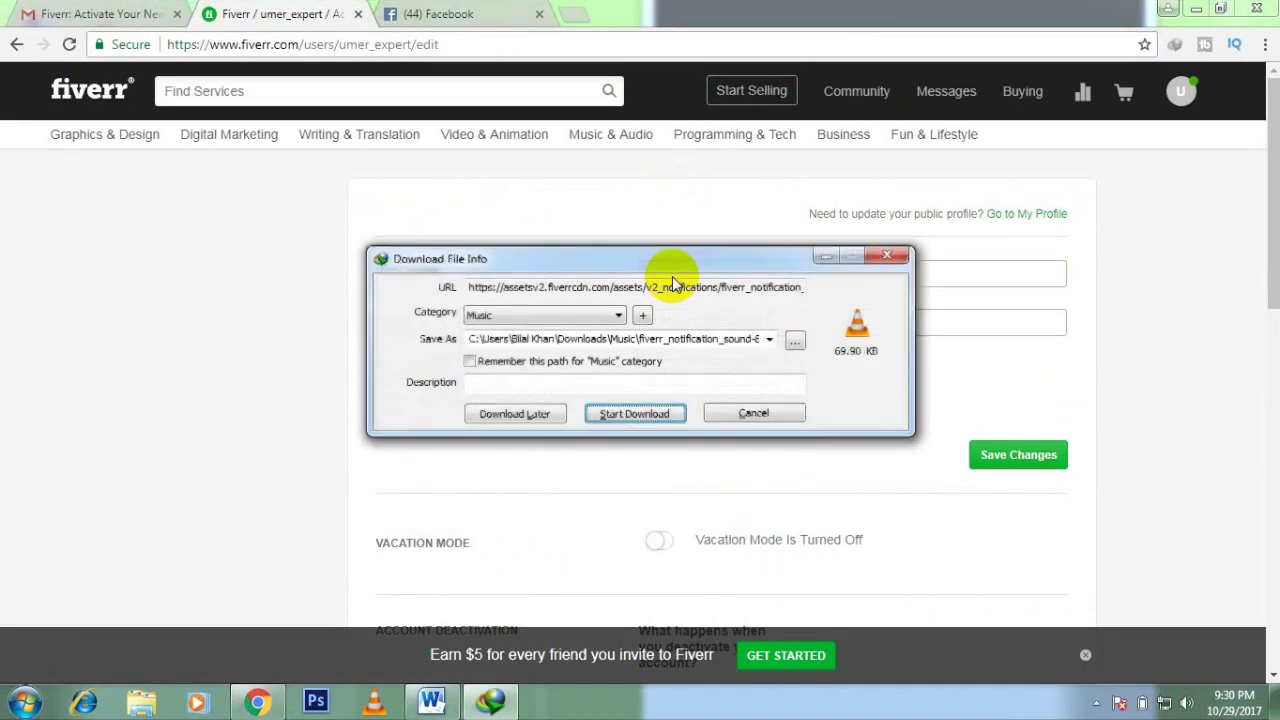
left_click(748, 410)
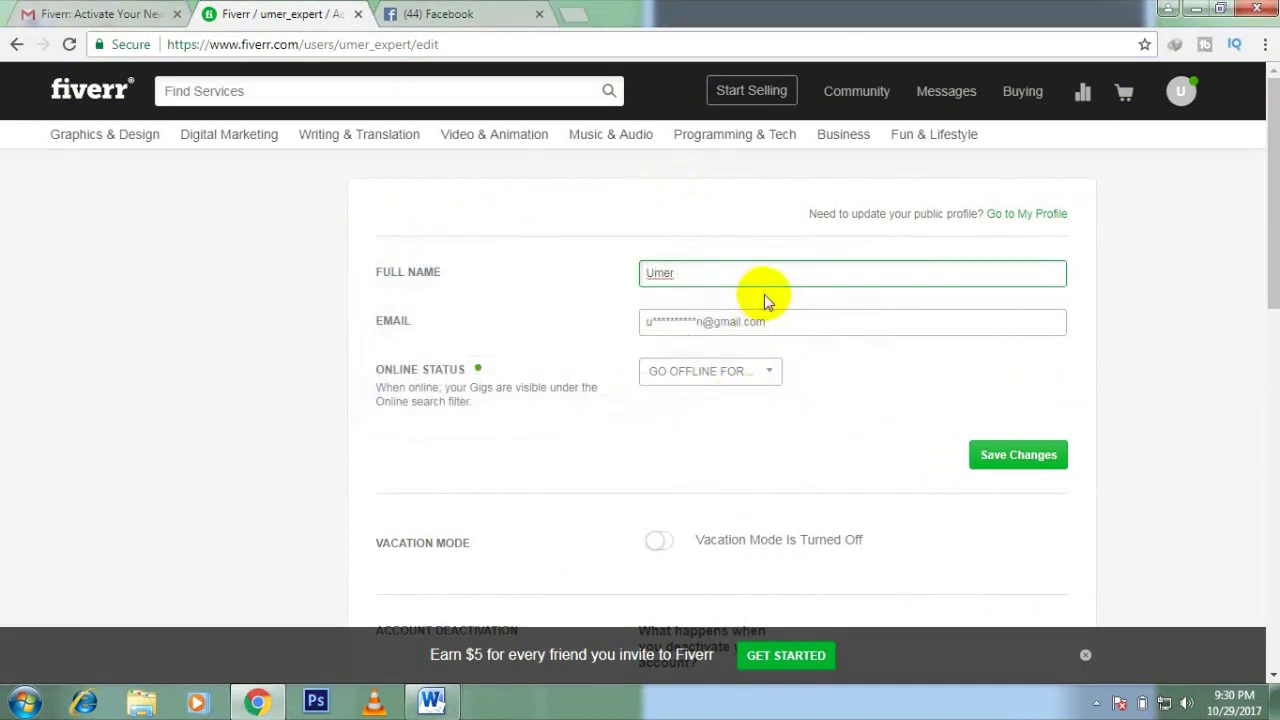
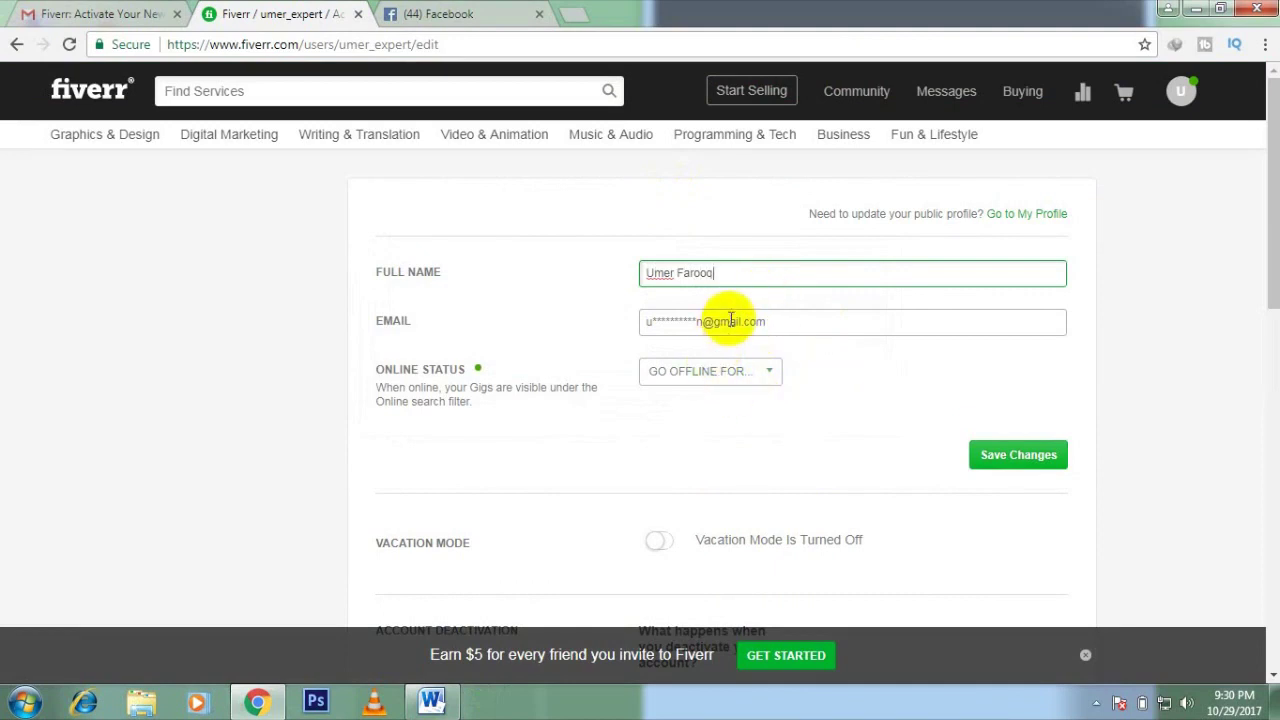
Step: Look over Vacation Mode and Account Deactivation, then save the full name change
scroll(760, 392, "down", 3)
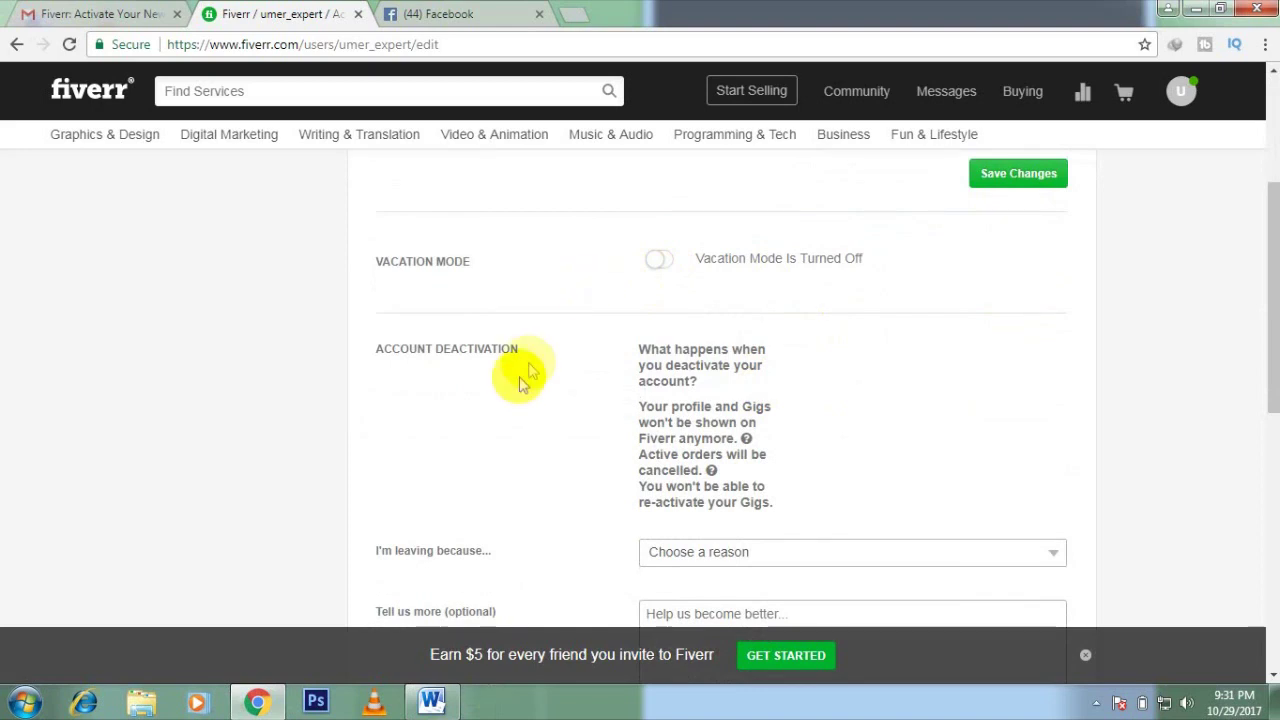
scroll(580, 394, "down", 2)
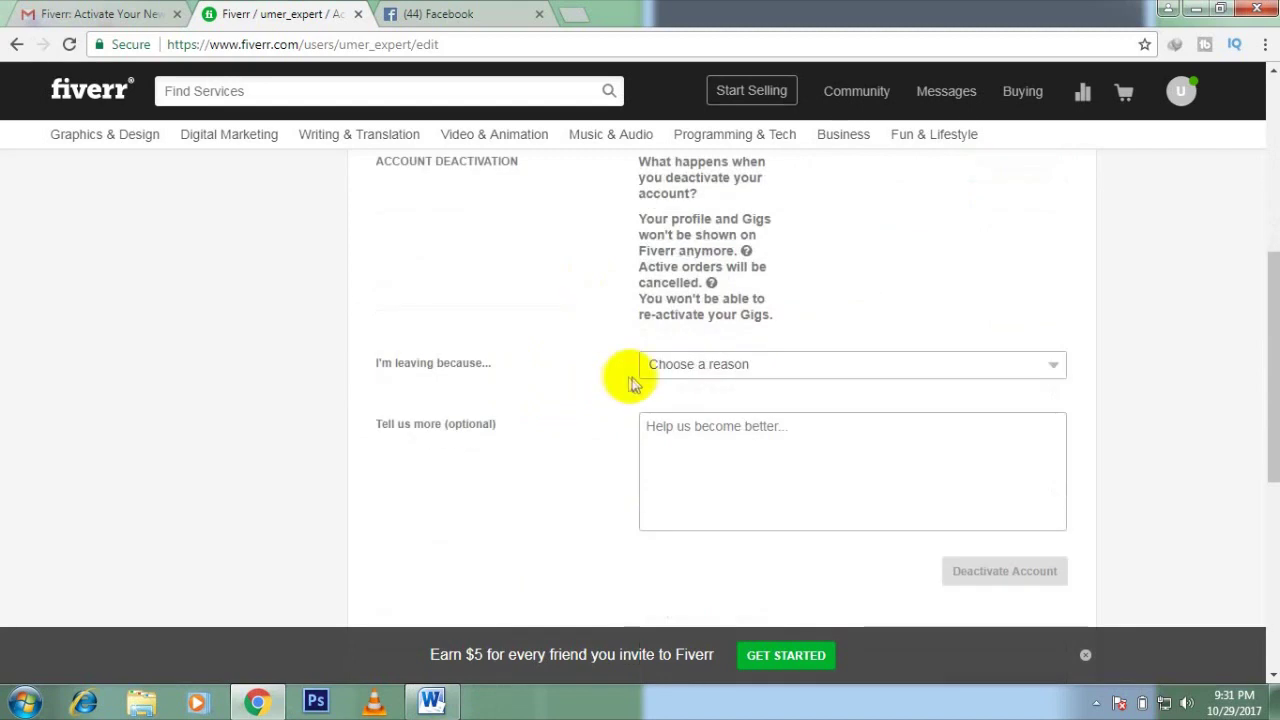
scroll(537, 249, "up", 1)
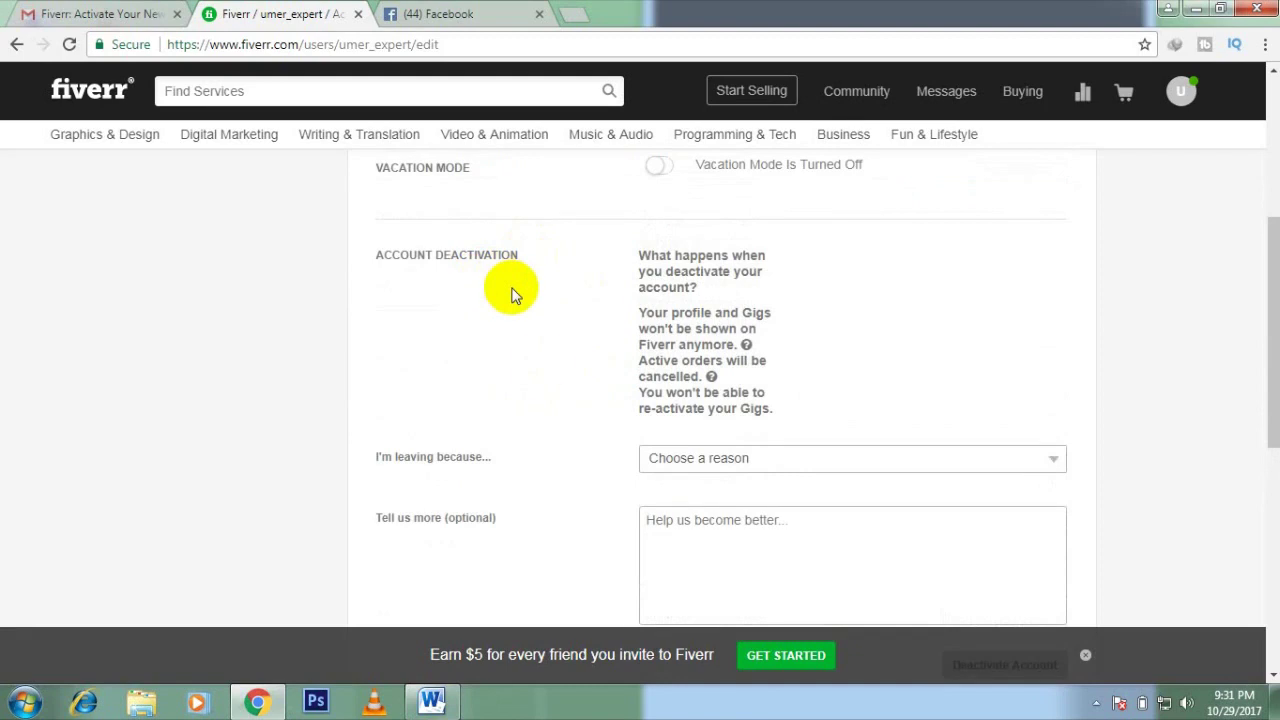
scroll(596, 485, "down", 2)
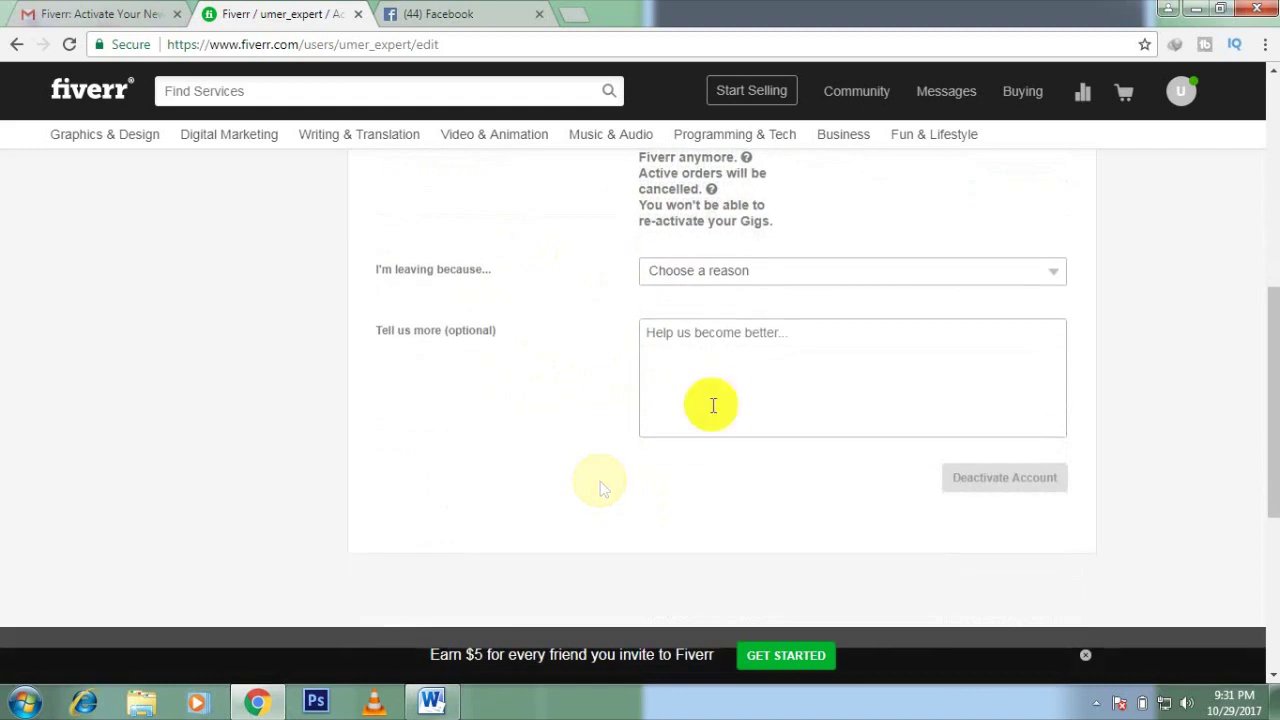
scroll(829, 600, "down", 3)
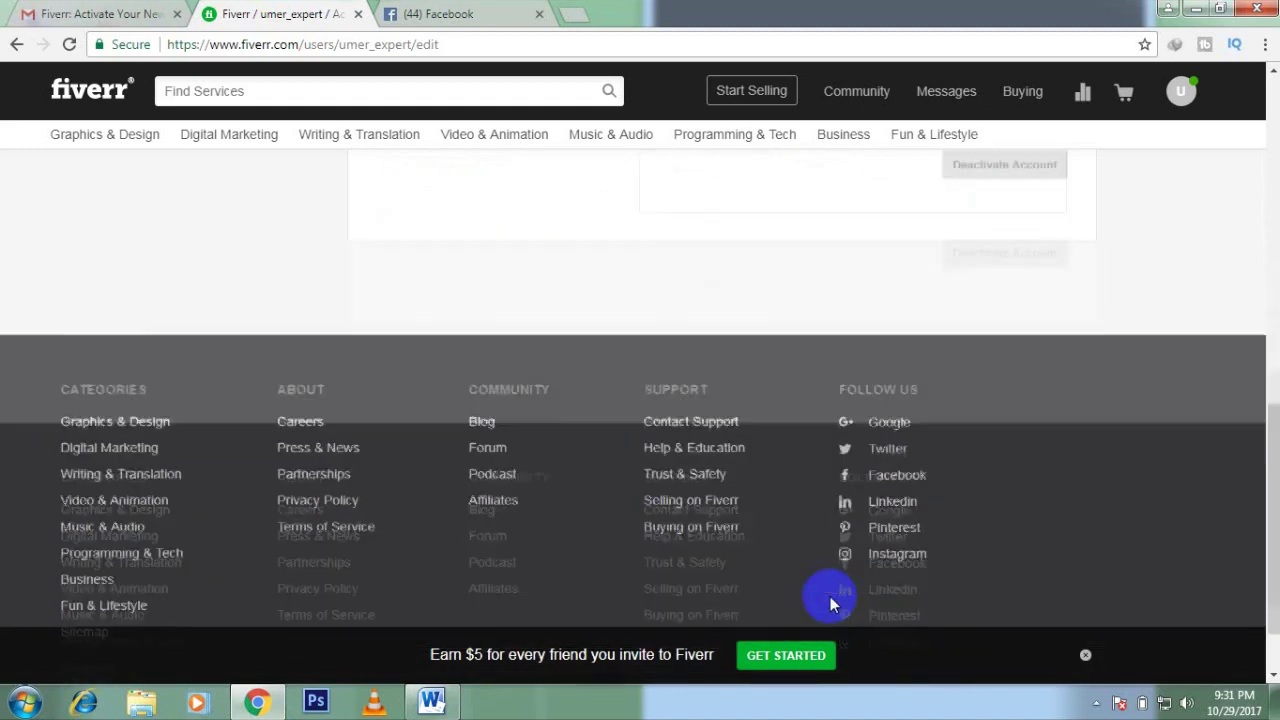
scroll(994, 491, "up", 8)
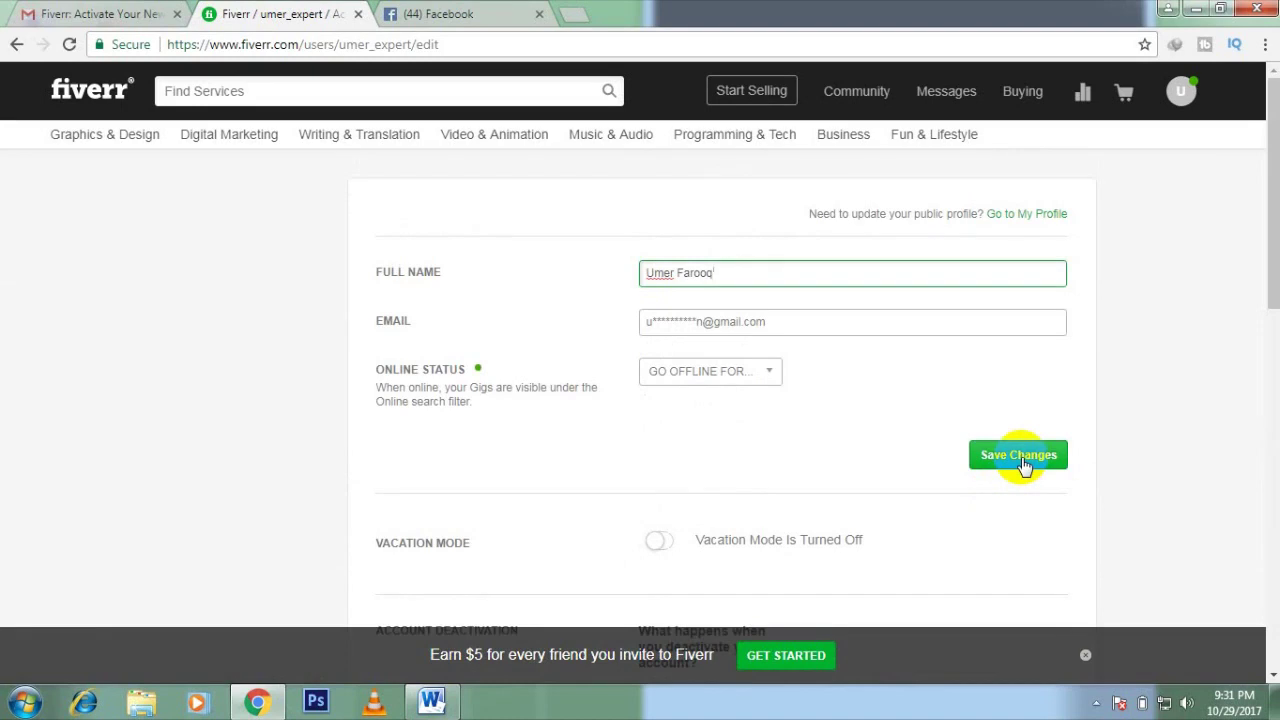
left_click(1021, 458)
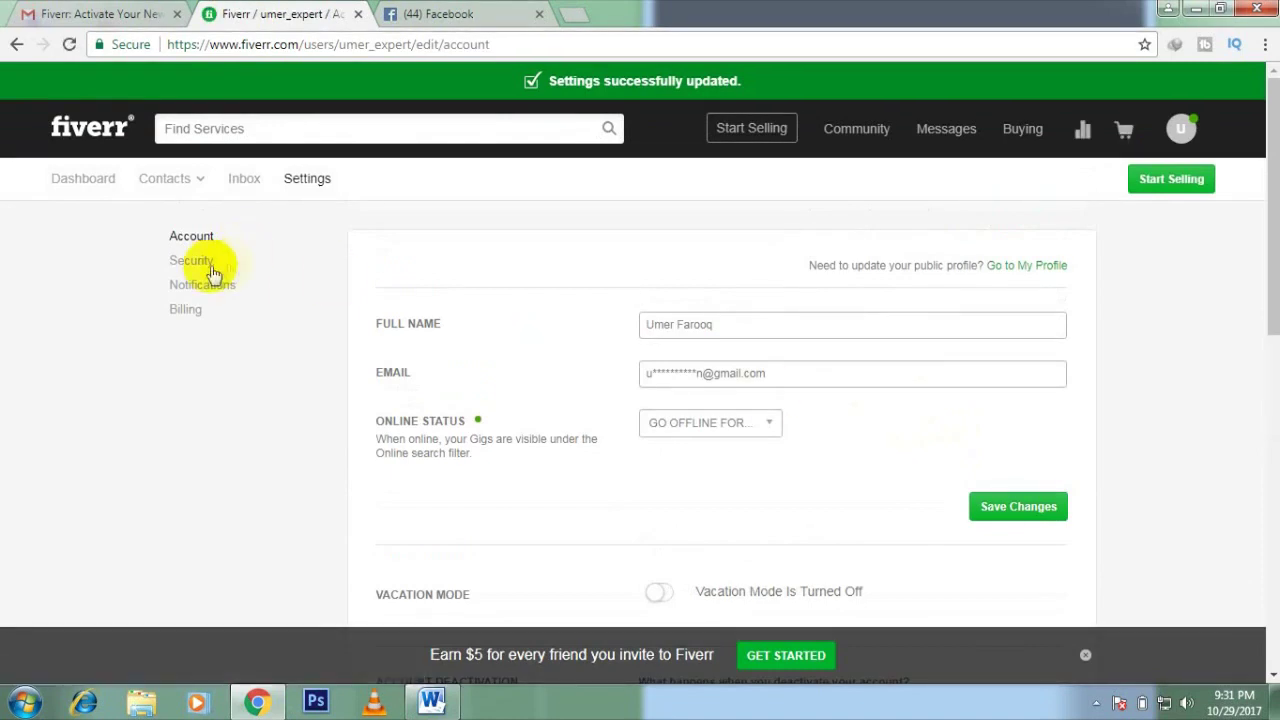
Step: Open Security settings and review the phone verification and Security Question options
left_click(203, 266)
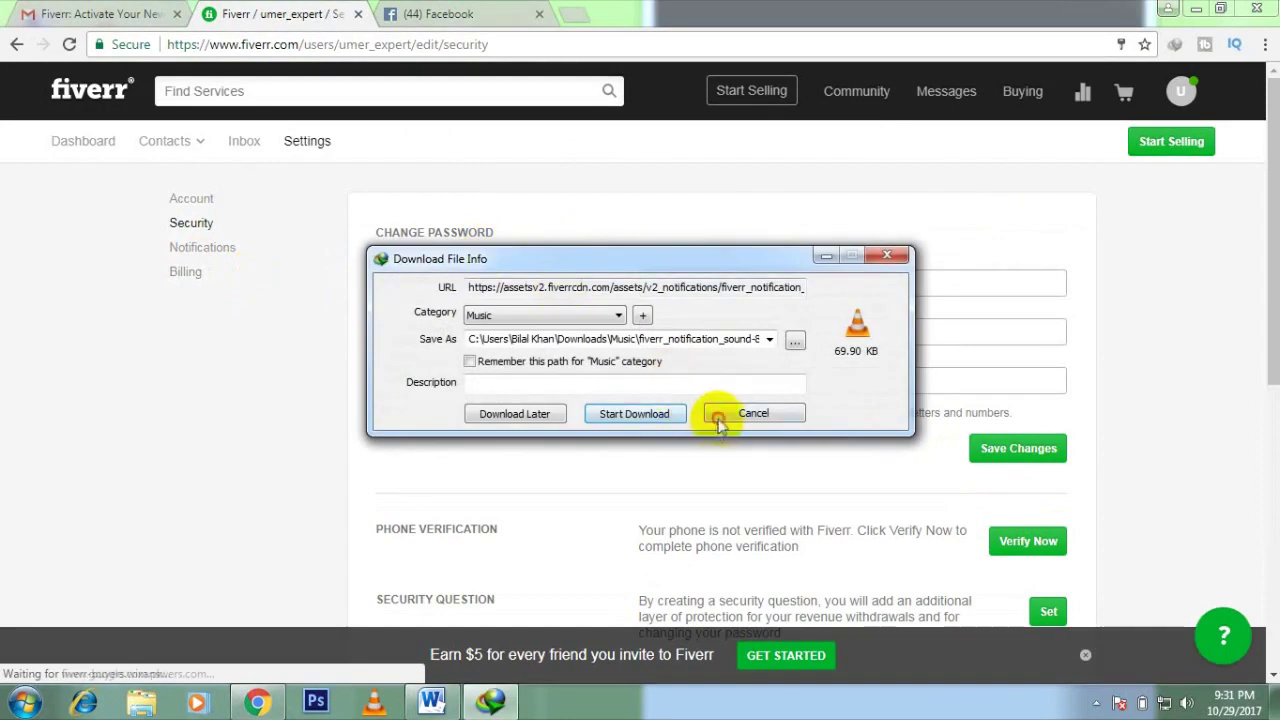
left_click(740, 414)
left_click(645, 281)
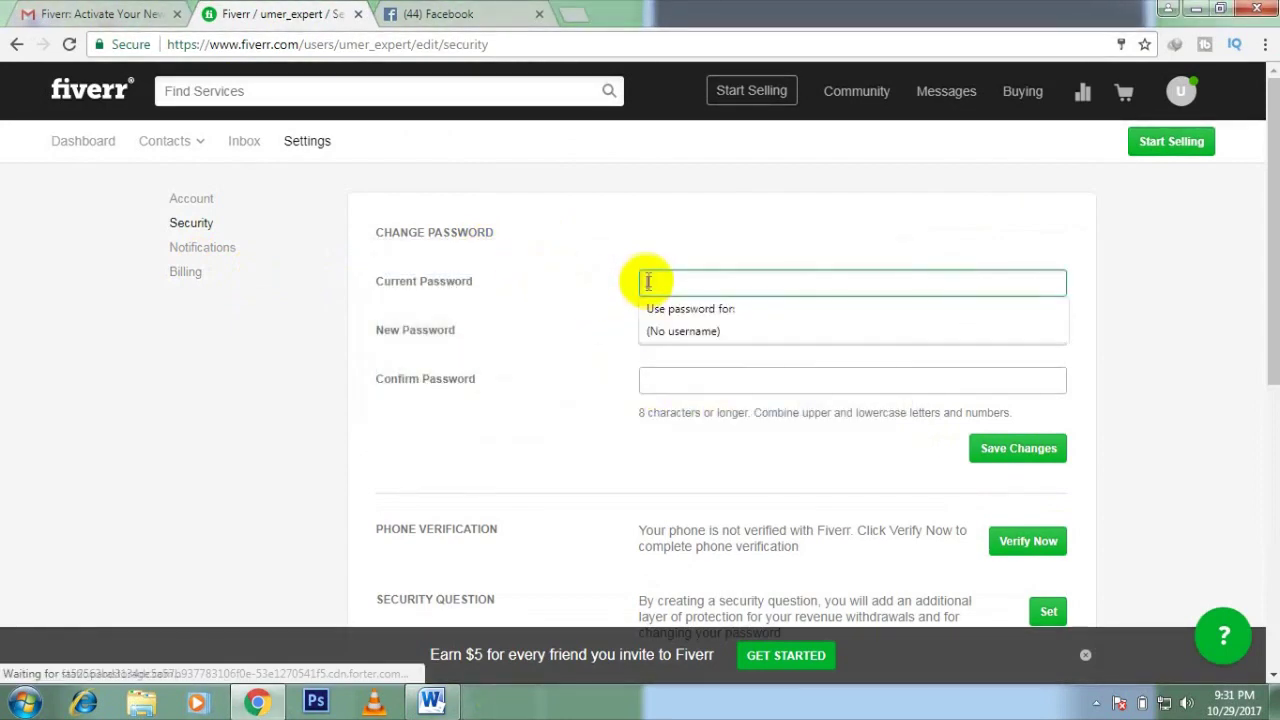
left_click(592, 312)
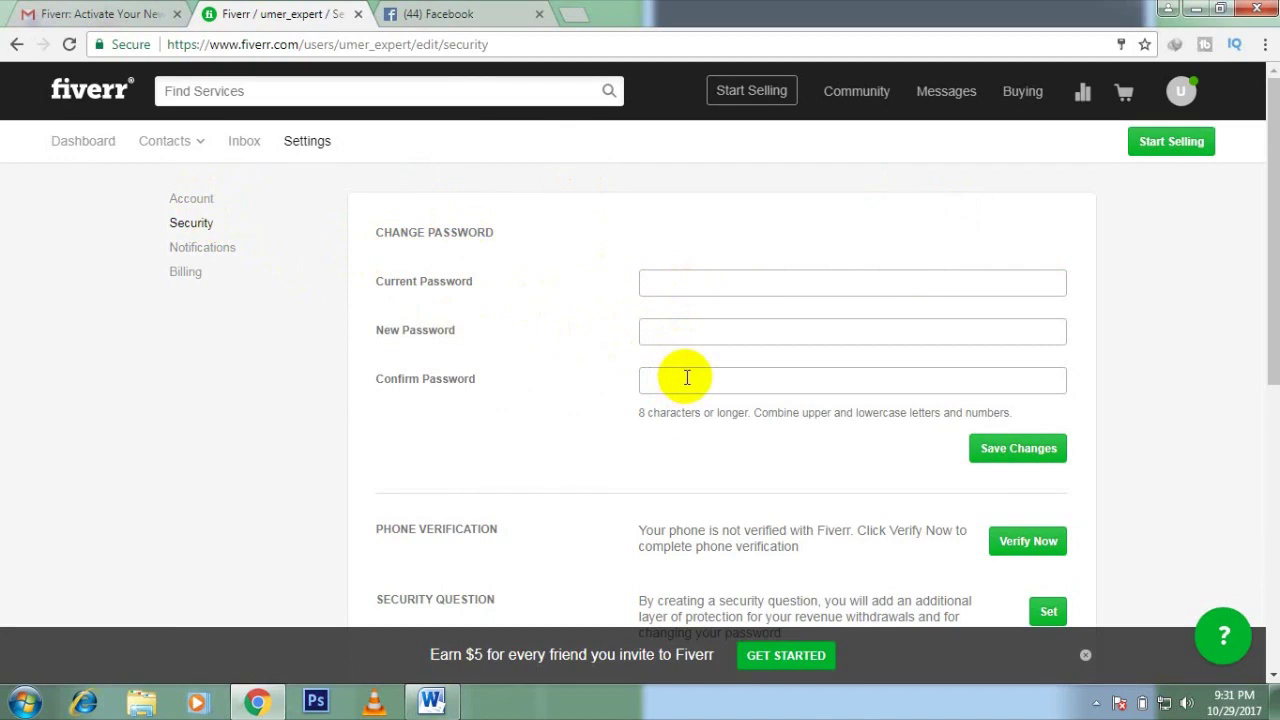
scroll(687, 377, "down", 3)
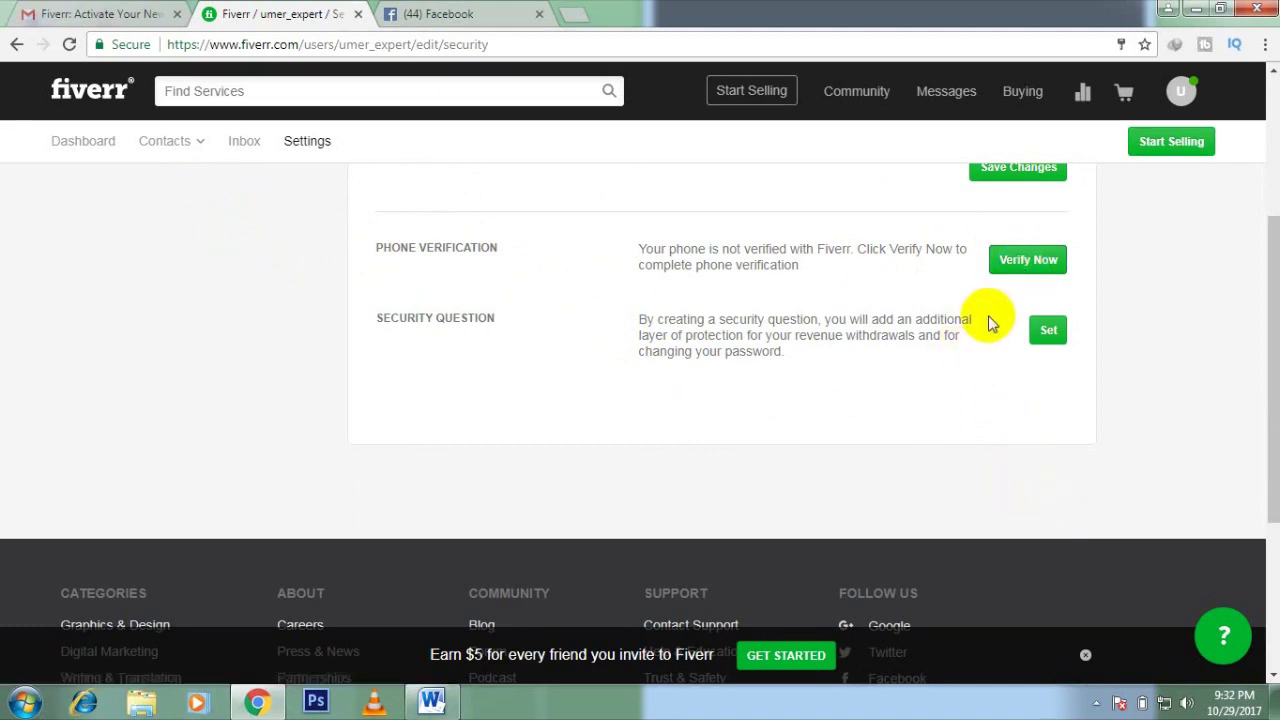
scroll(990, 320, "up", 1)
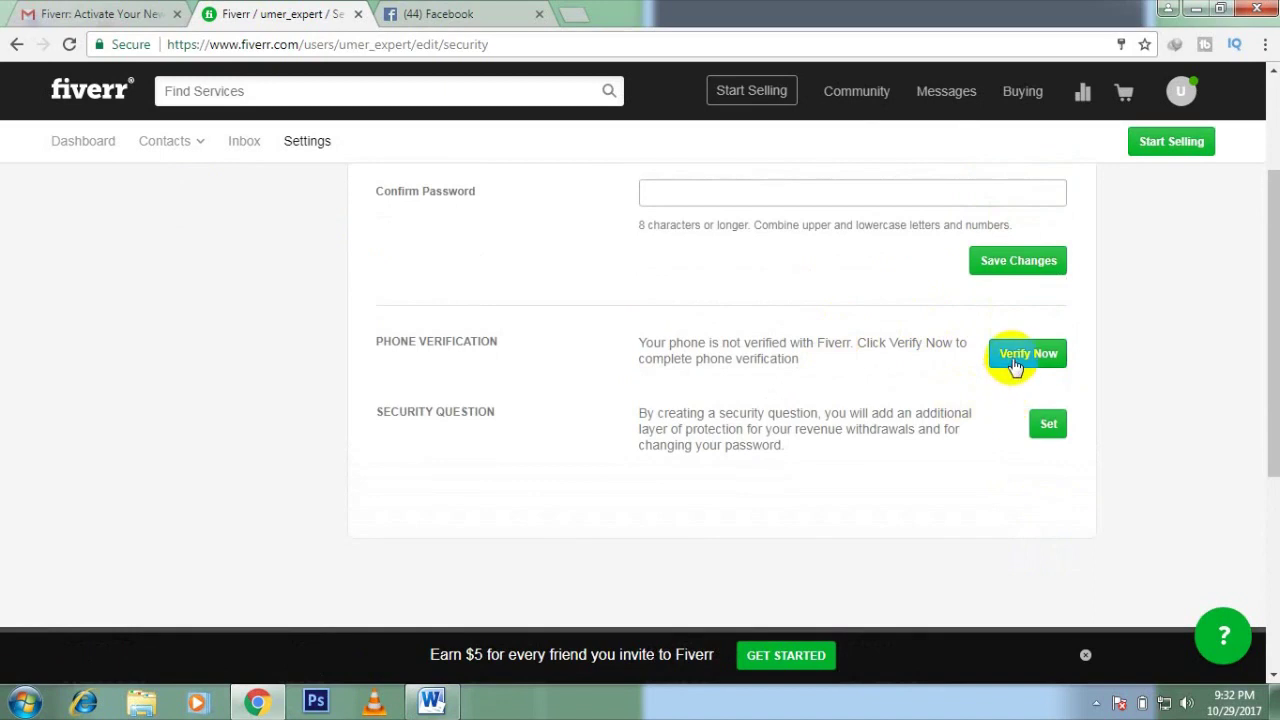
left_click(1014, 364)
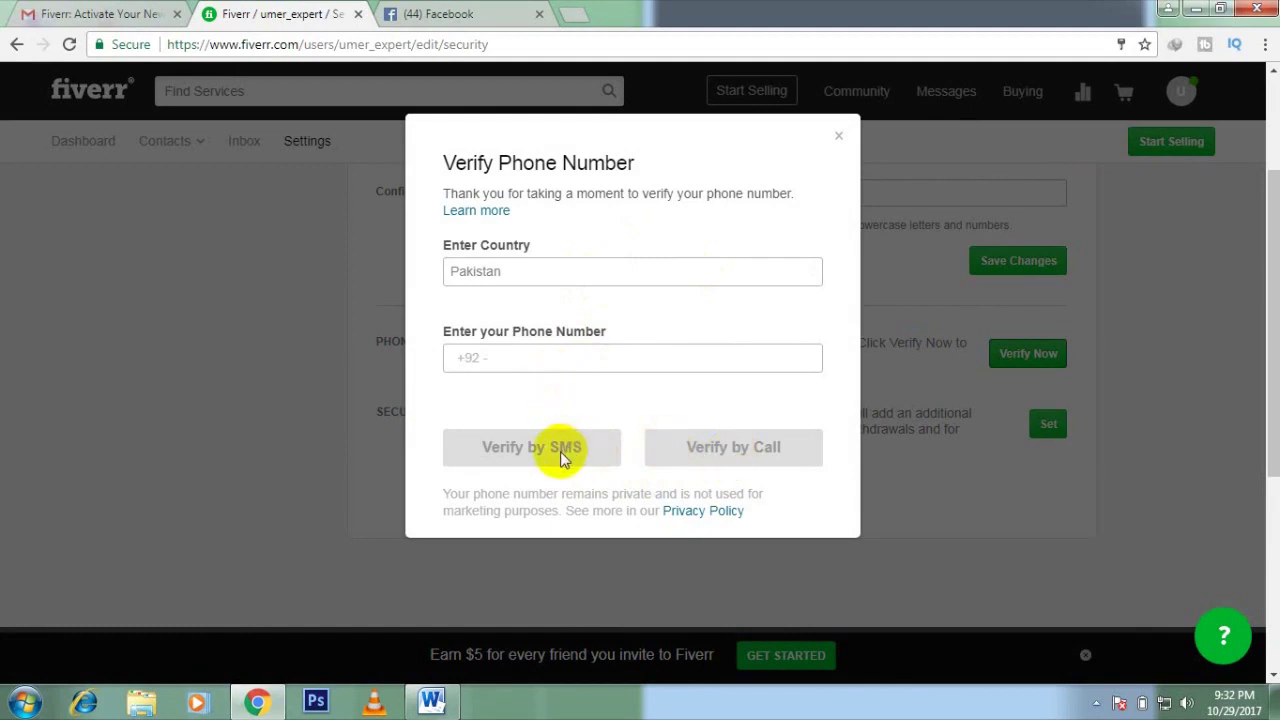
left_click(838, 140)
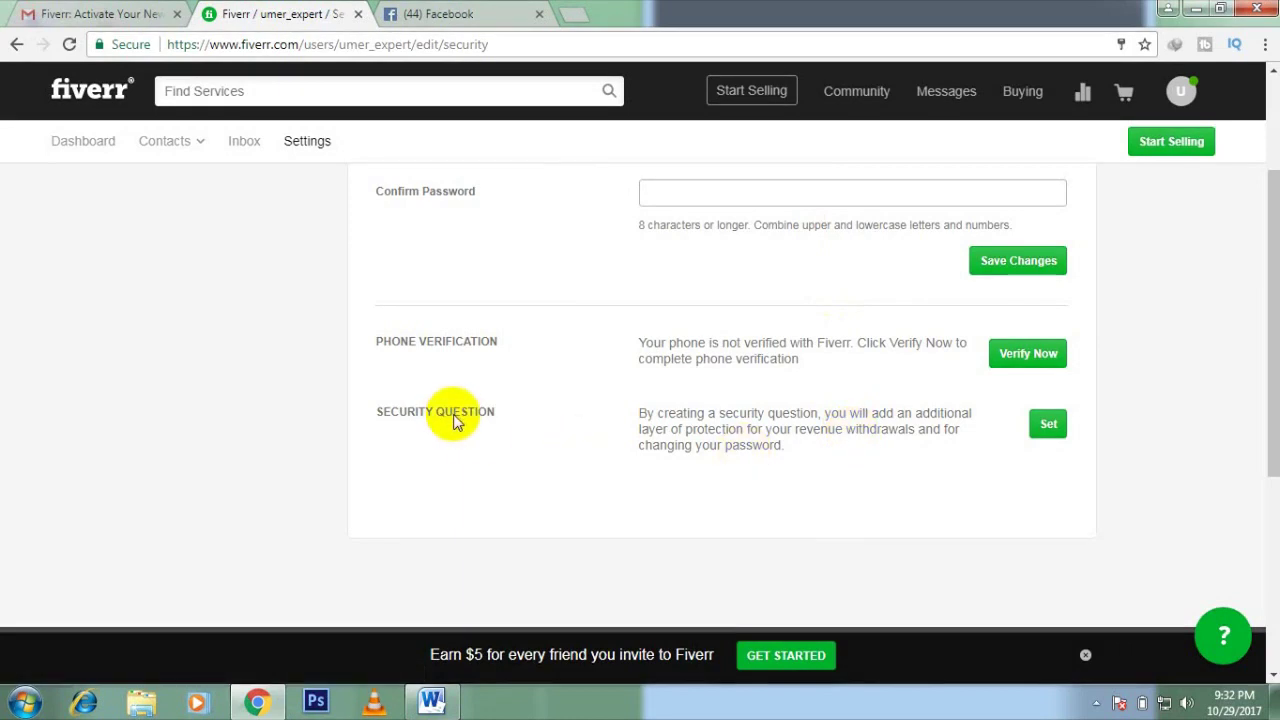
Step: Set 'What is the name of your favorite childhood friend?' as the security question with an answer
left_click(1048, 428)
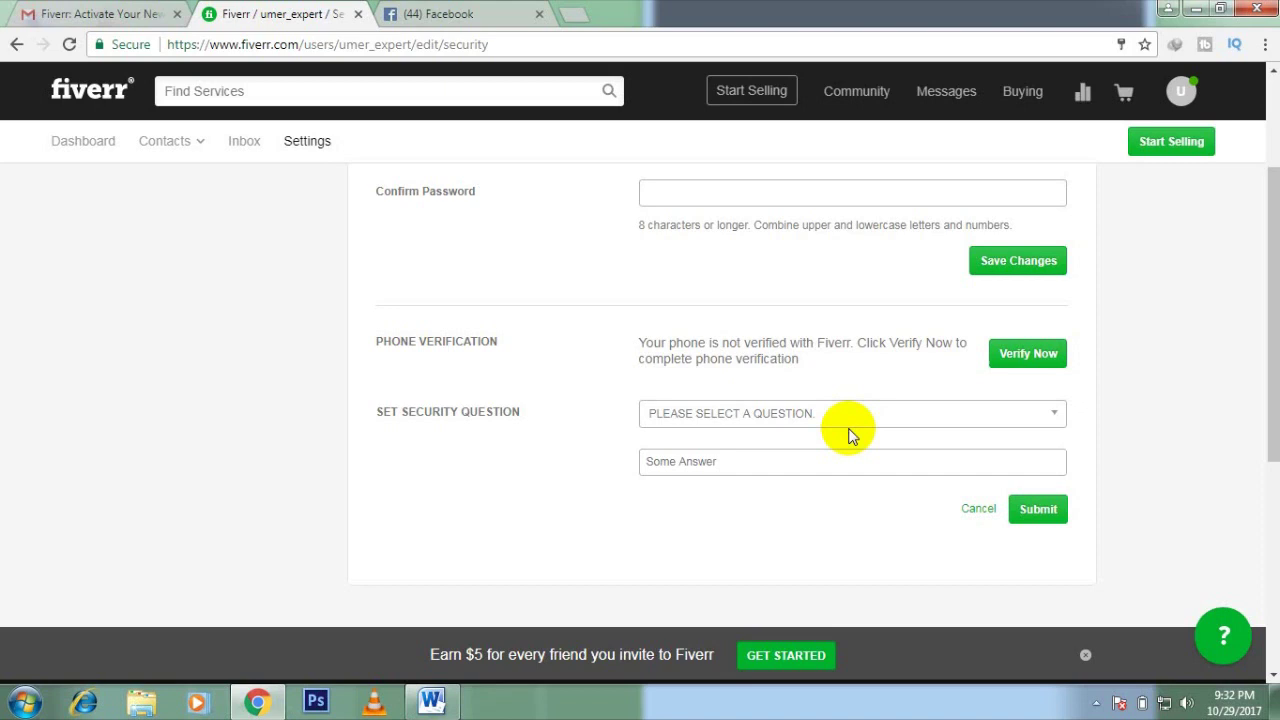
left_click(852, 422)
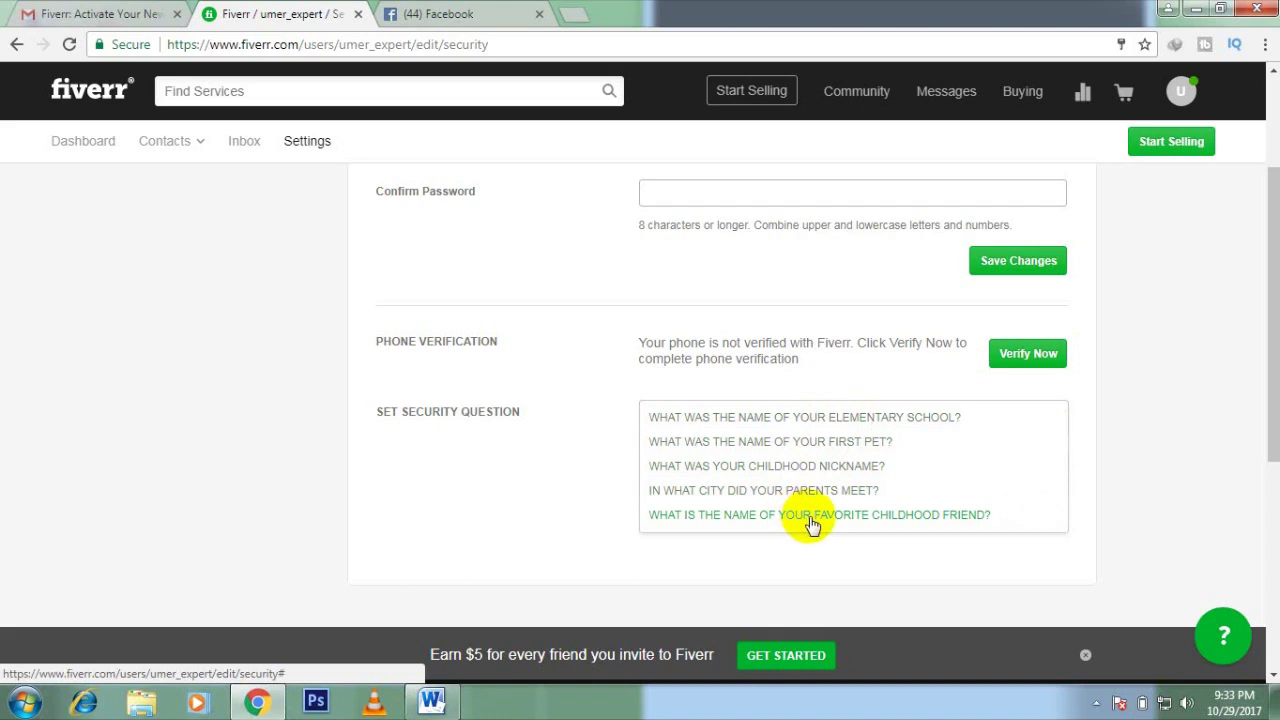
left_click(812, 524)
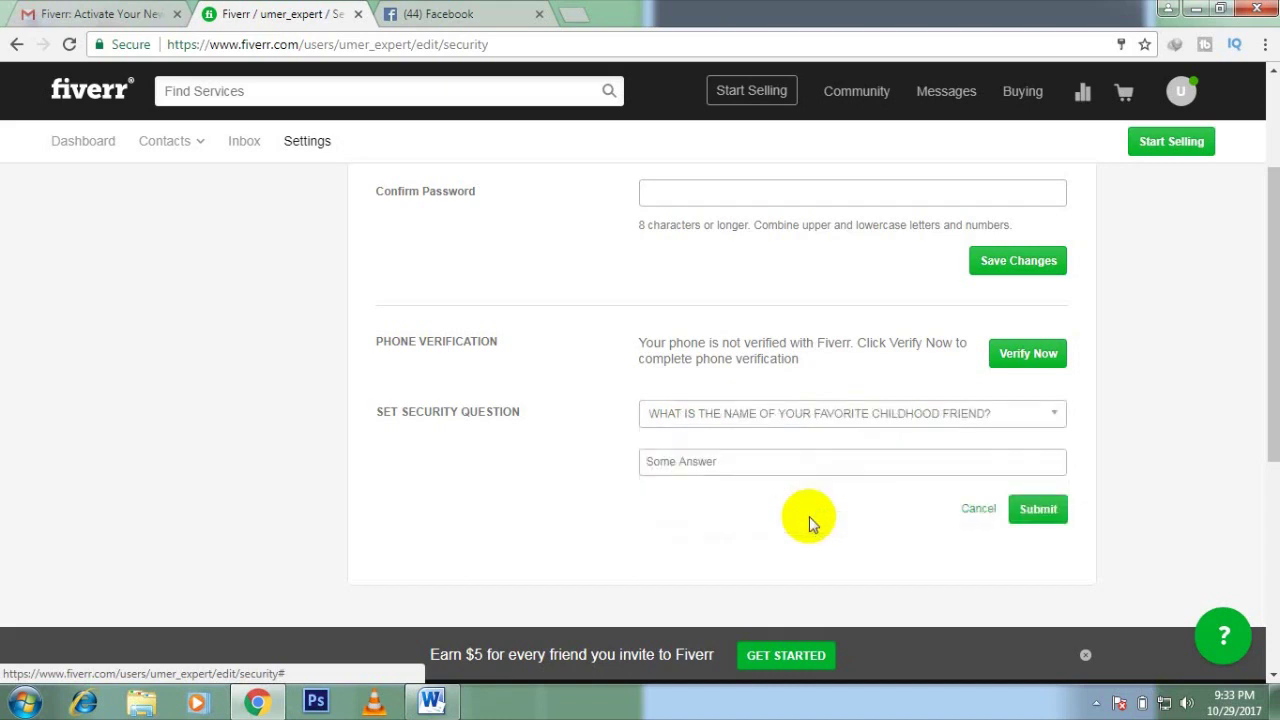
left_click(772, 462)
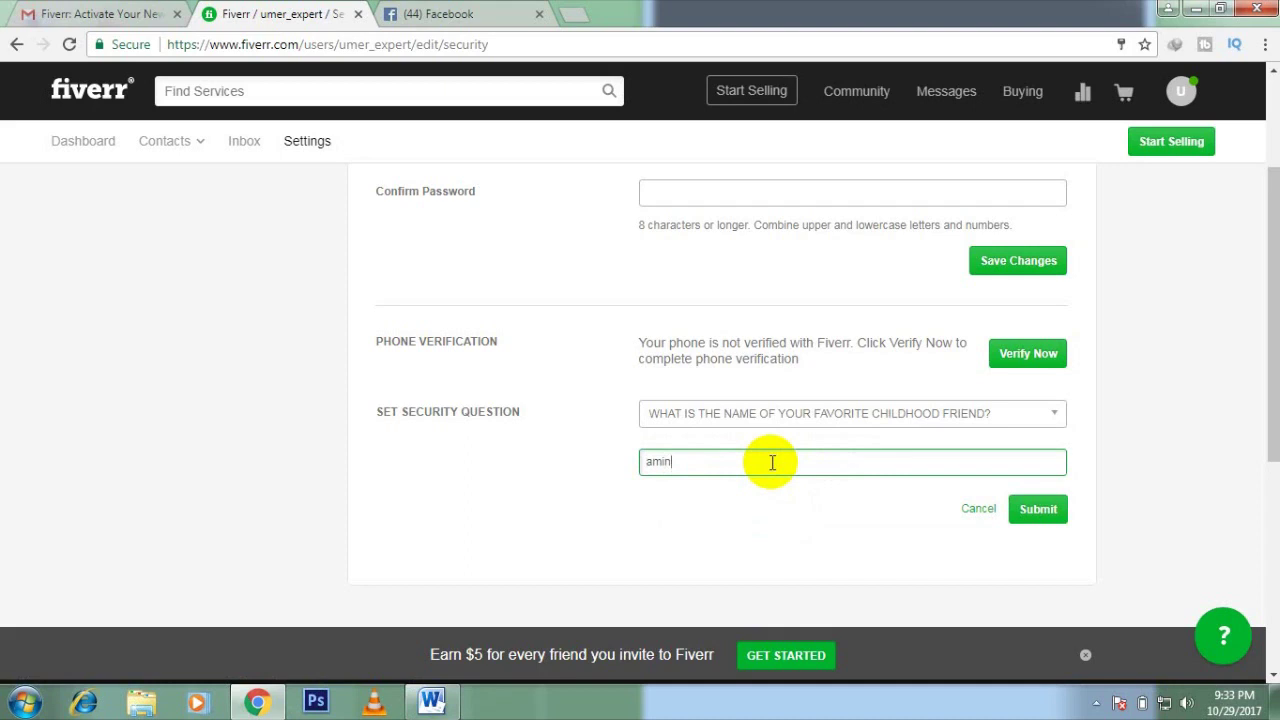
left_click(1041, 513)
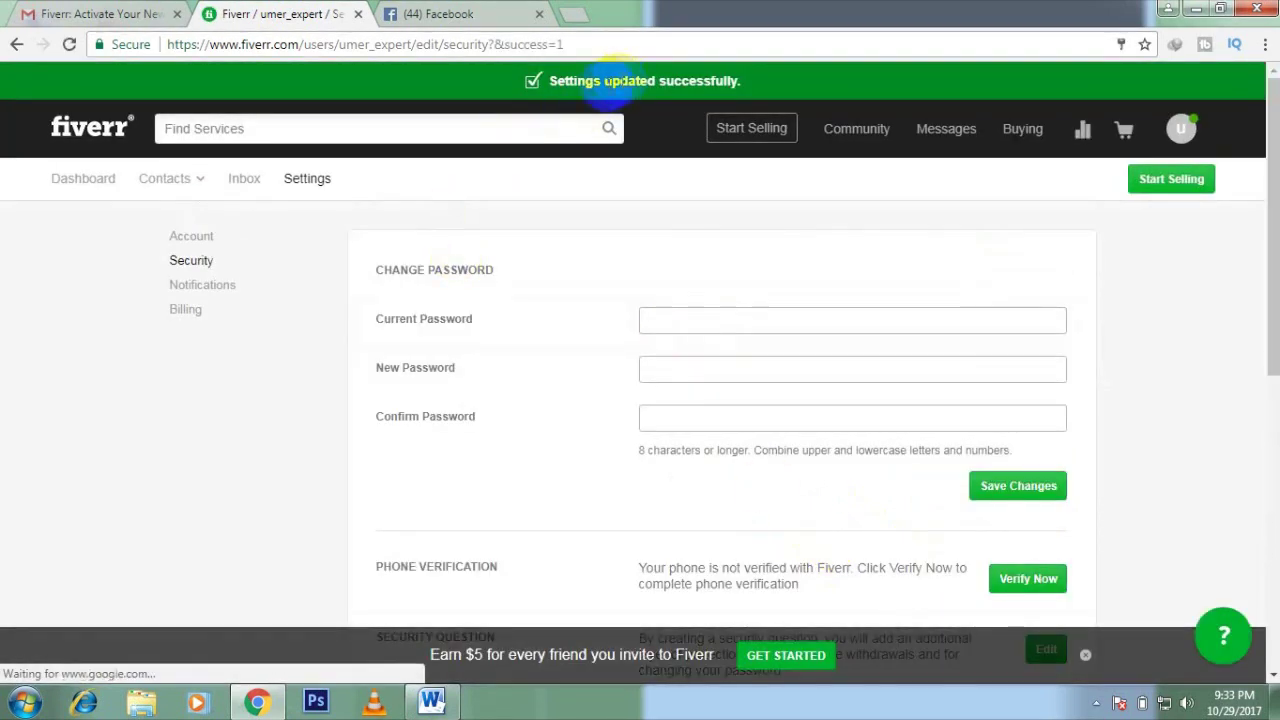
Step: Save the notification settings with real-time notifications and notification sound both left on
left_click(208, 290)
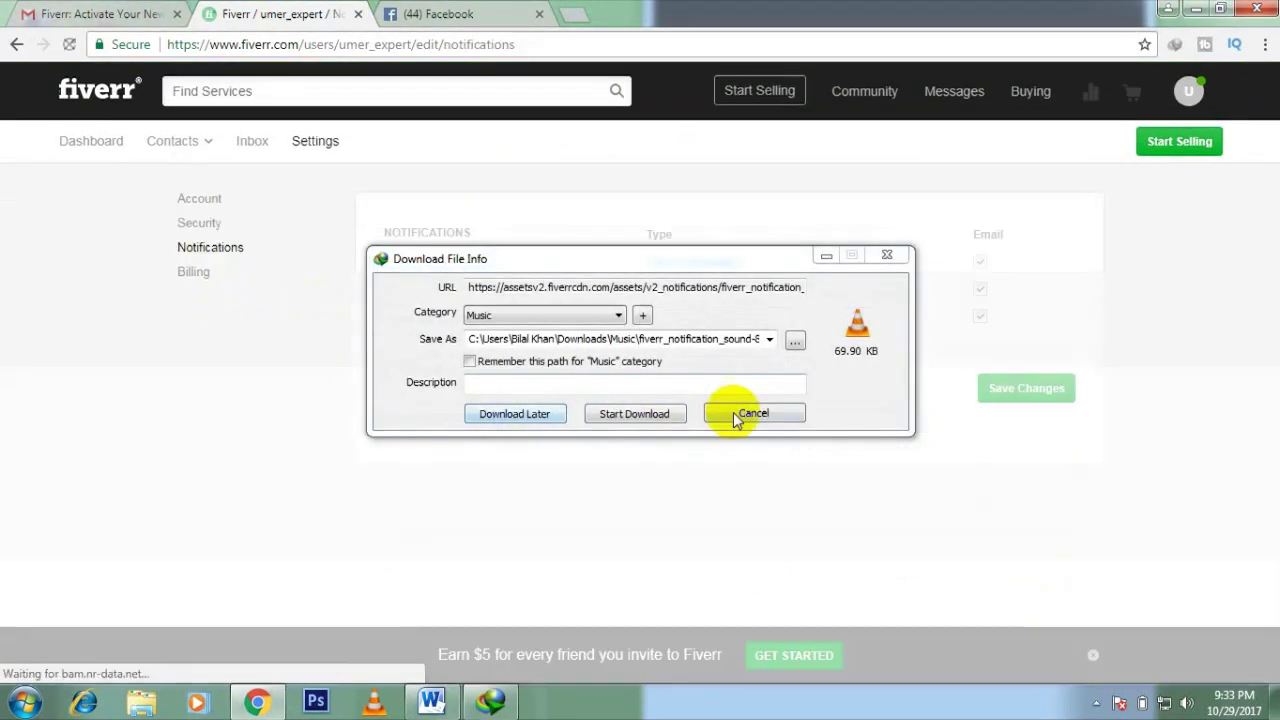
left_click(736, 415)
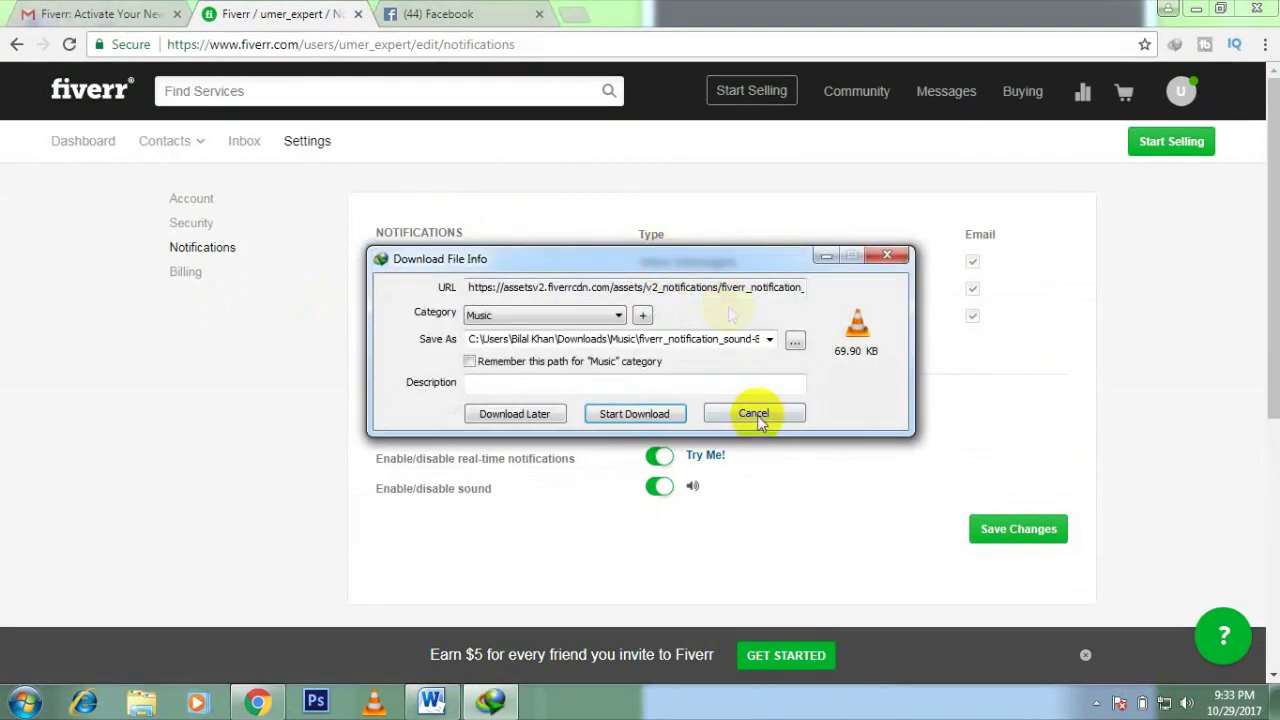
left_click(757, 416)
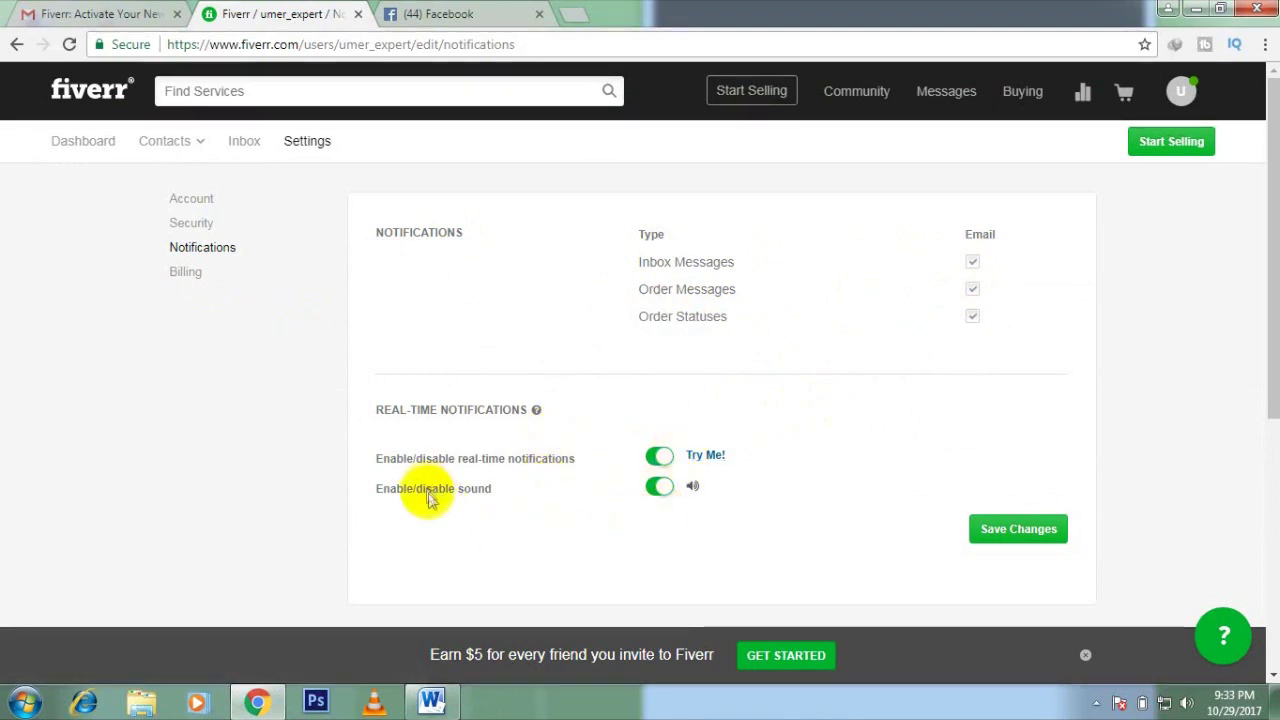
scroll(843, 494, "down", 3)
scroll(752, 367, "up", 2)
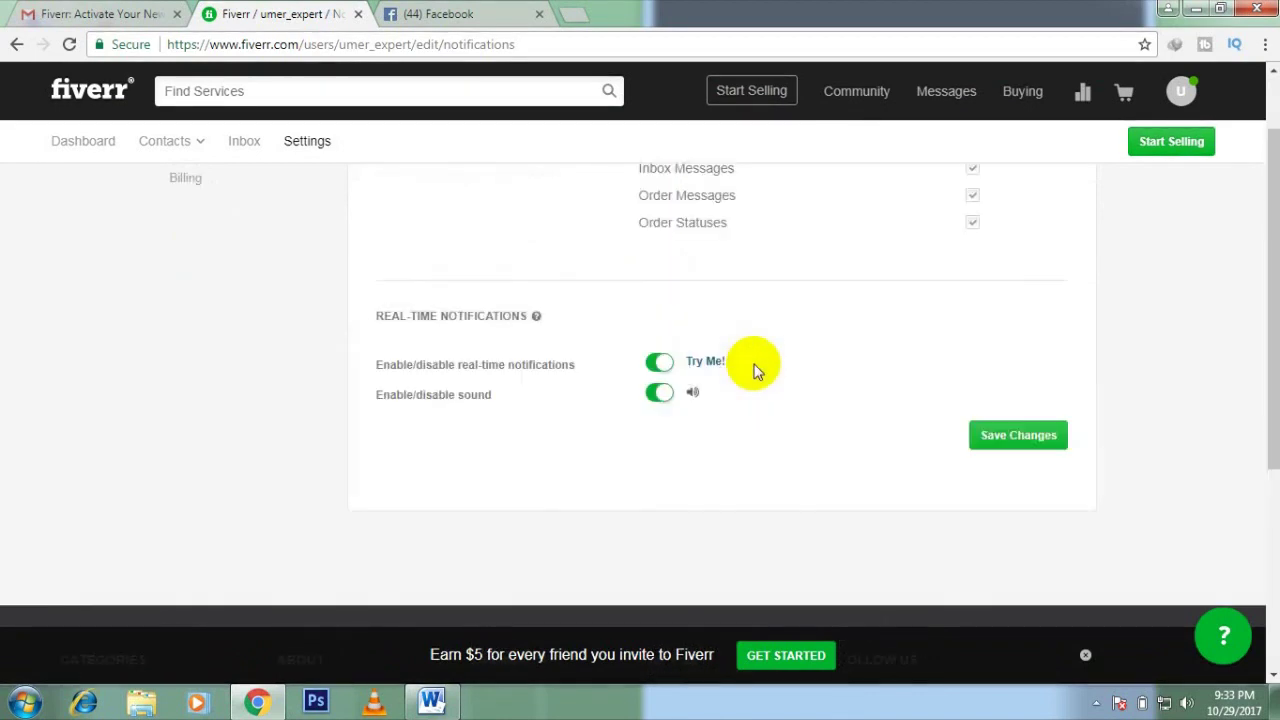
left_click(658, 400)
left_click(662, 400)
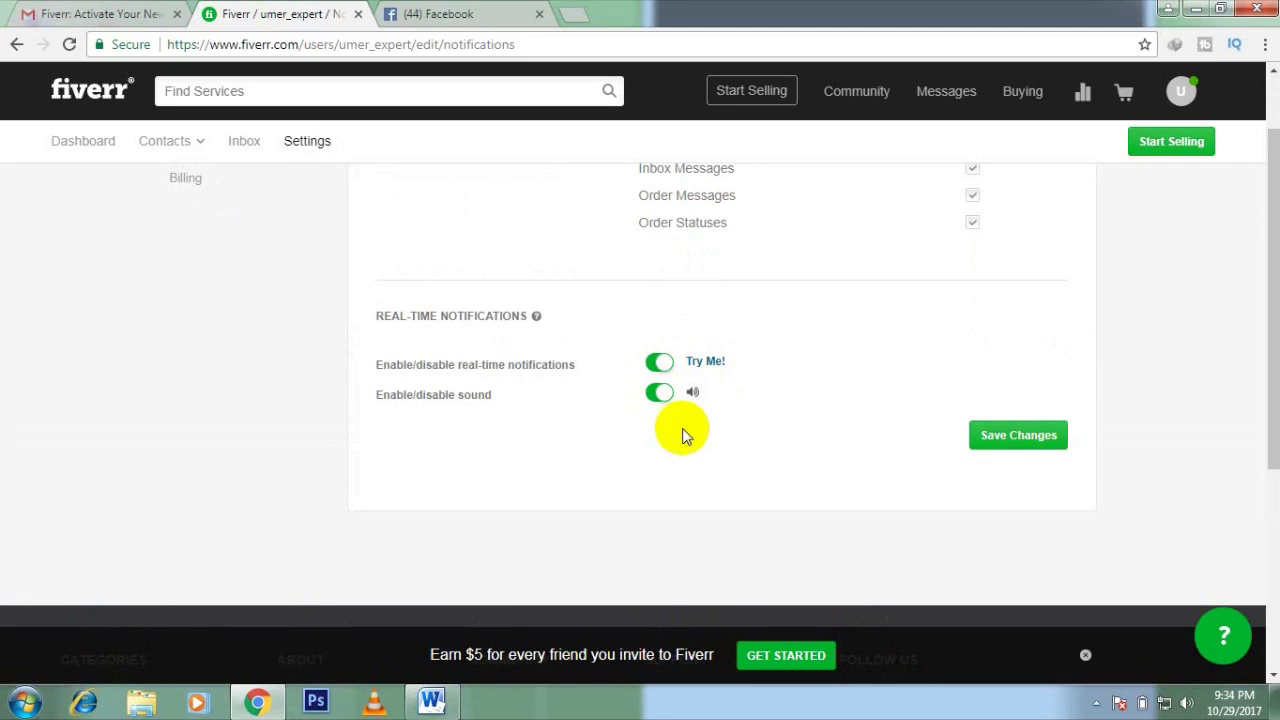
left_click(1016, 440)
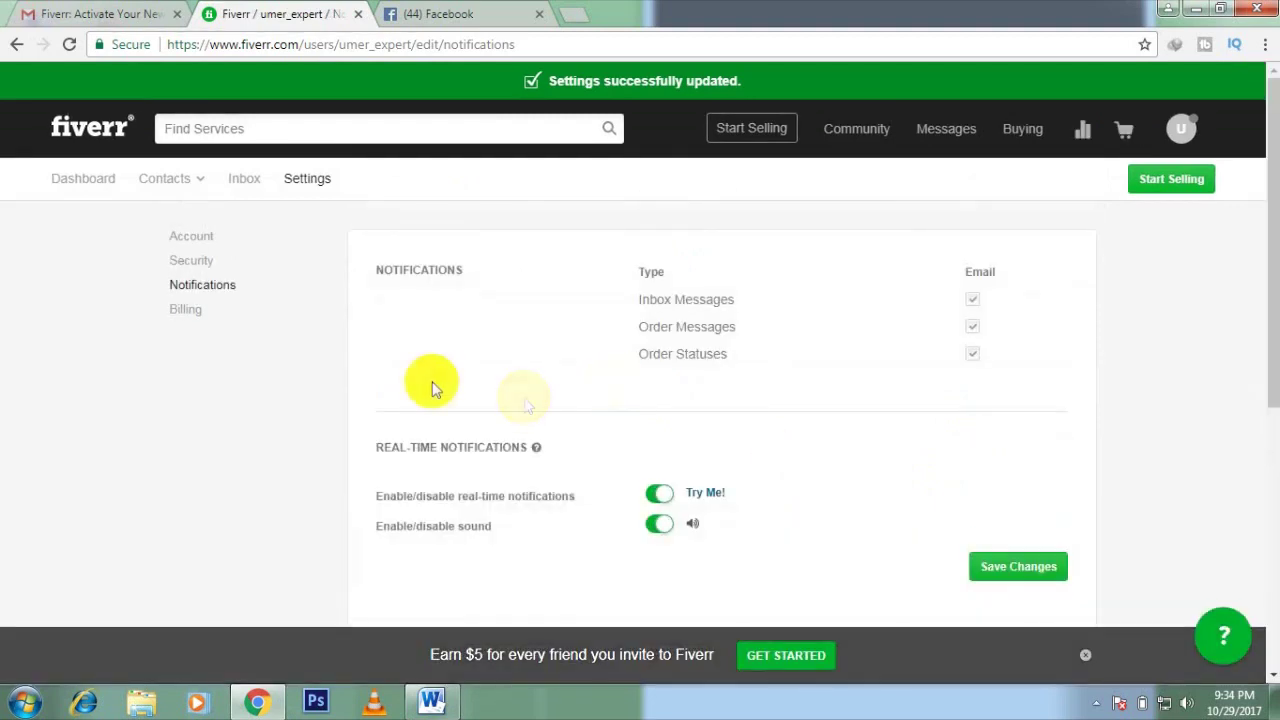
left_click(197, 315)
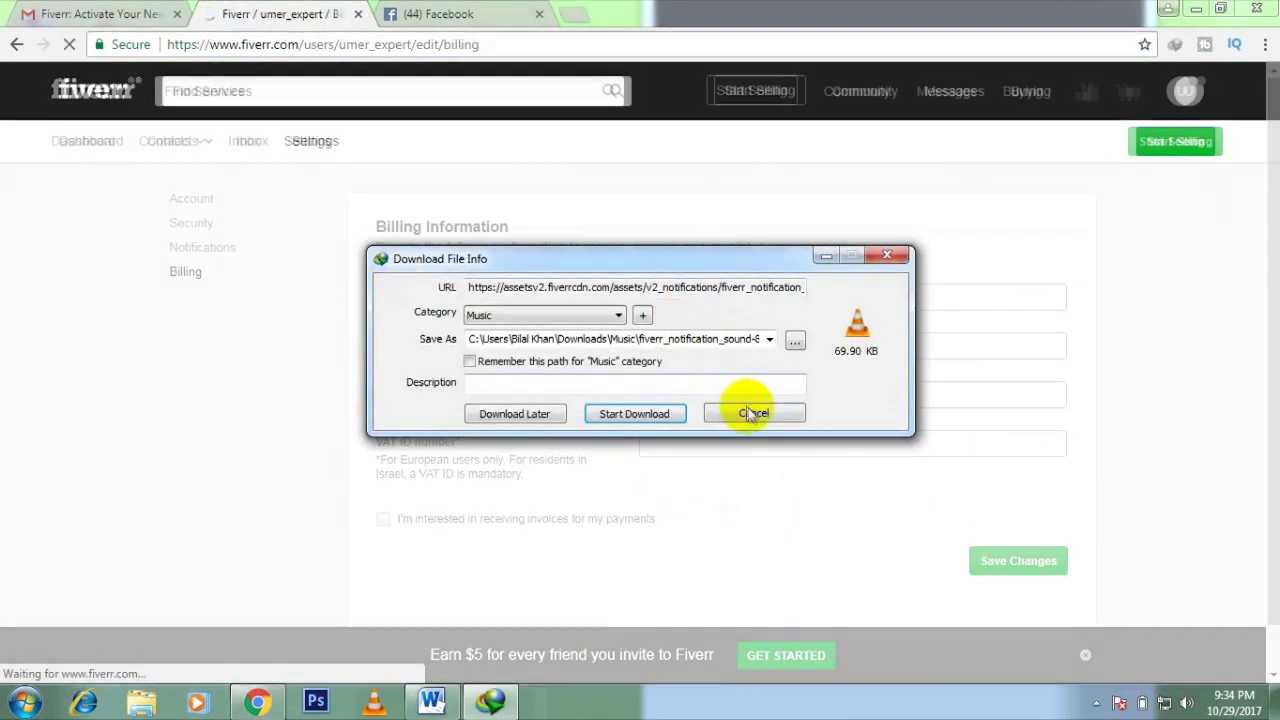
Step: Enter the account holder's full name in the billing form, capitalising its first letter
left_click(751, 413)
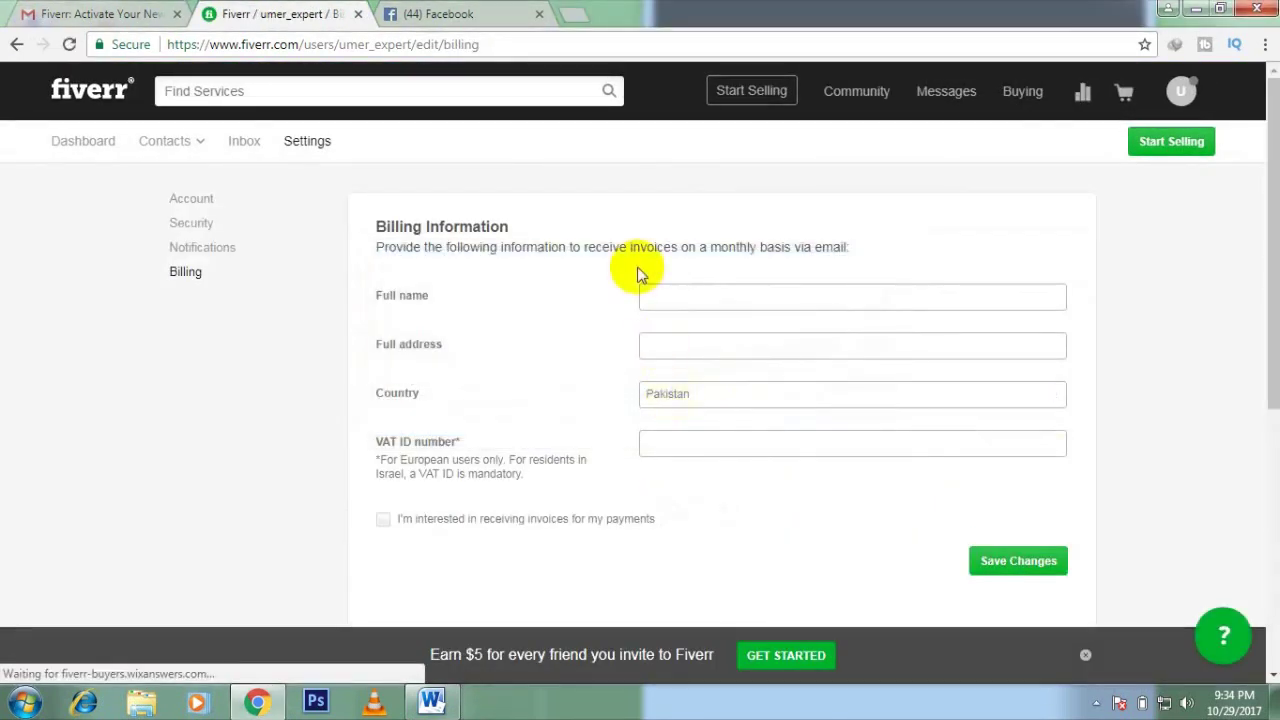
left_click(657, 292)
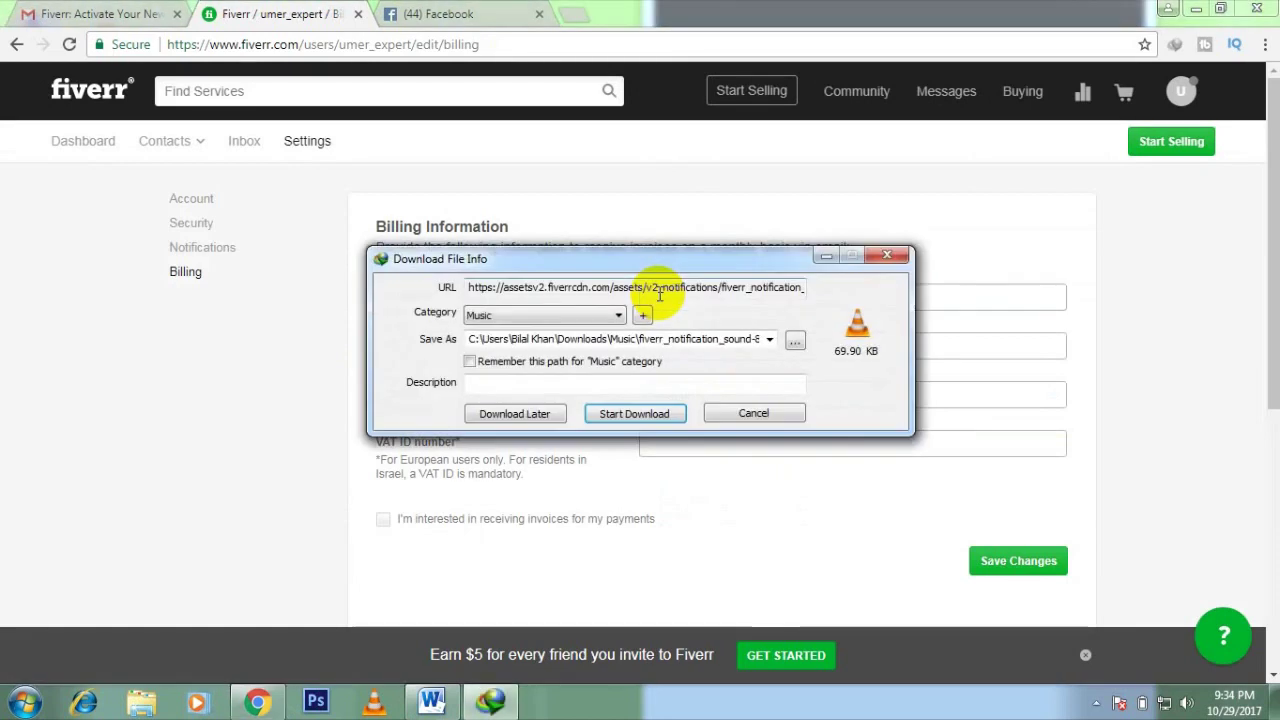
left_click(753, 413)
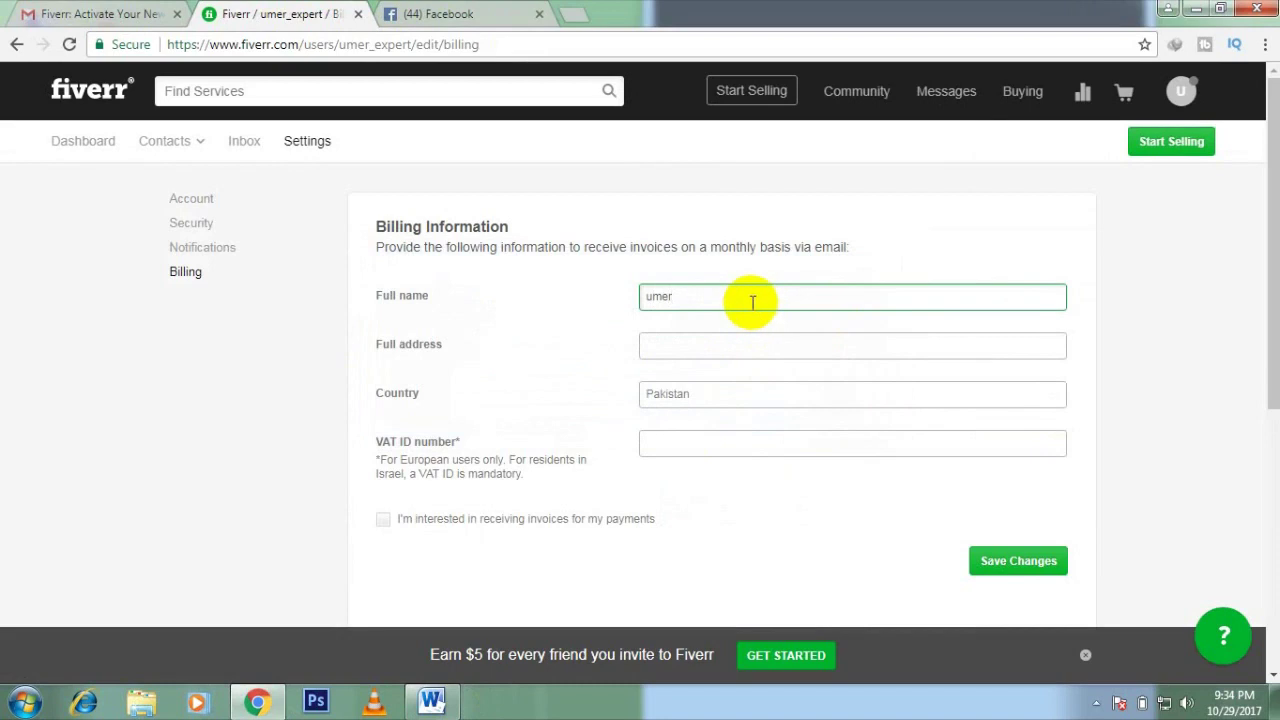
type("rooq")
left_click(643, 297)
key("Delete")
type("U")
Step: Fill in the city as the full address, keep Pakistan as country, and save the billing information
left_click(657, 343)
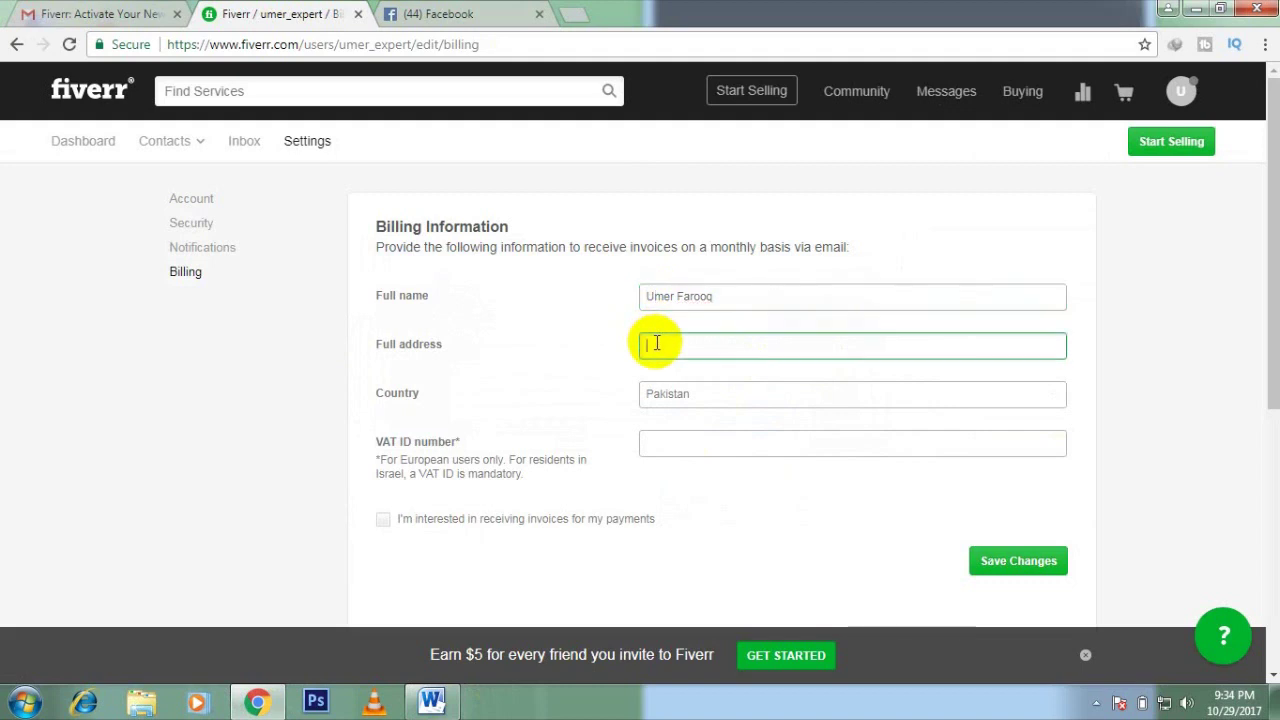
type("Bannu city")
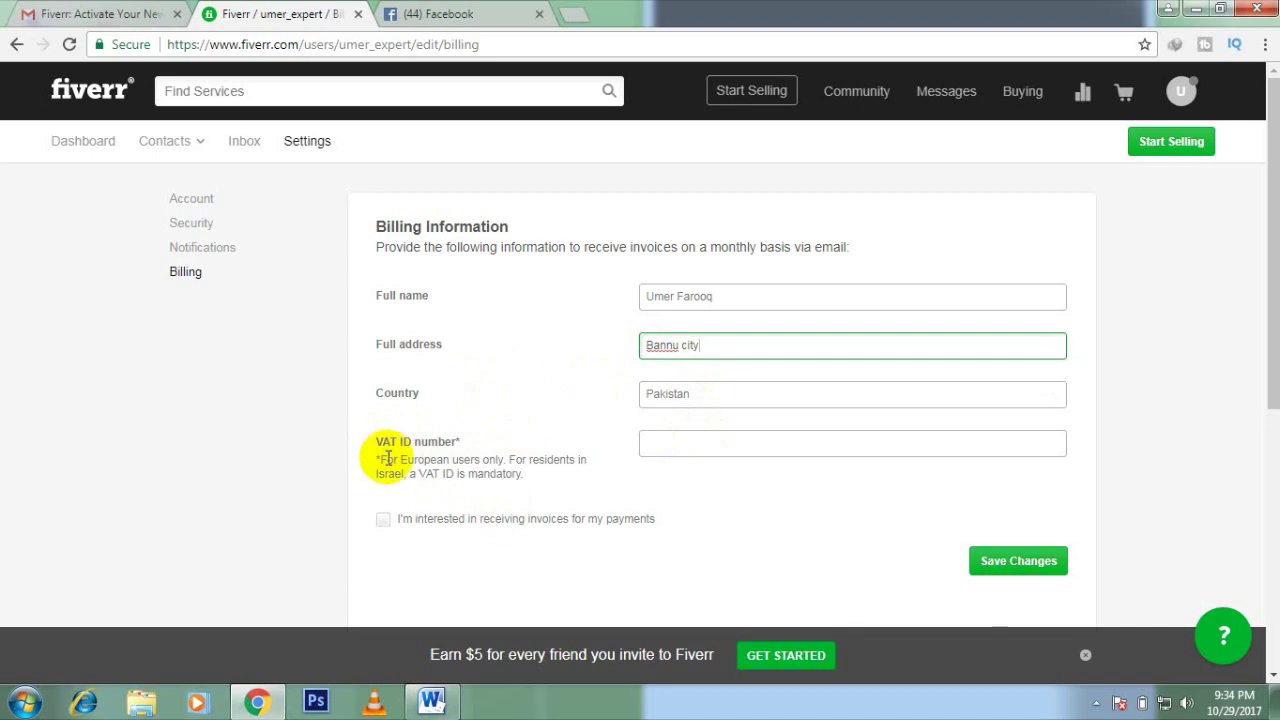
left_click(386, 461)
left_click_drag(386, 461, 451, 458)
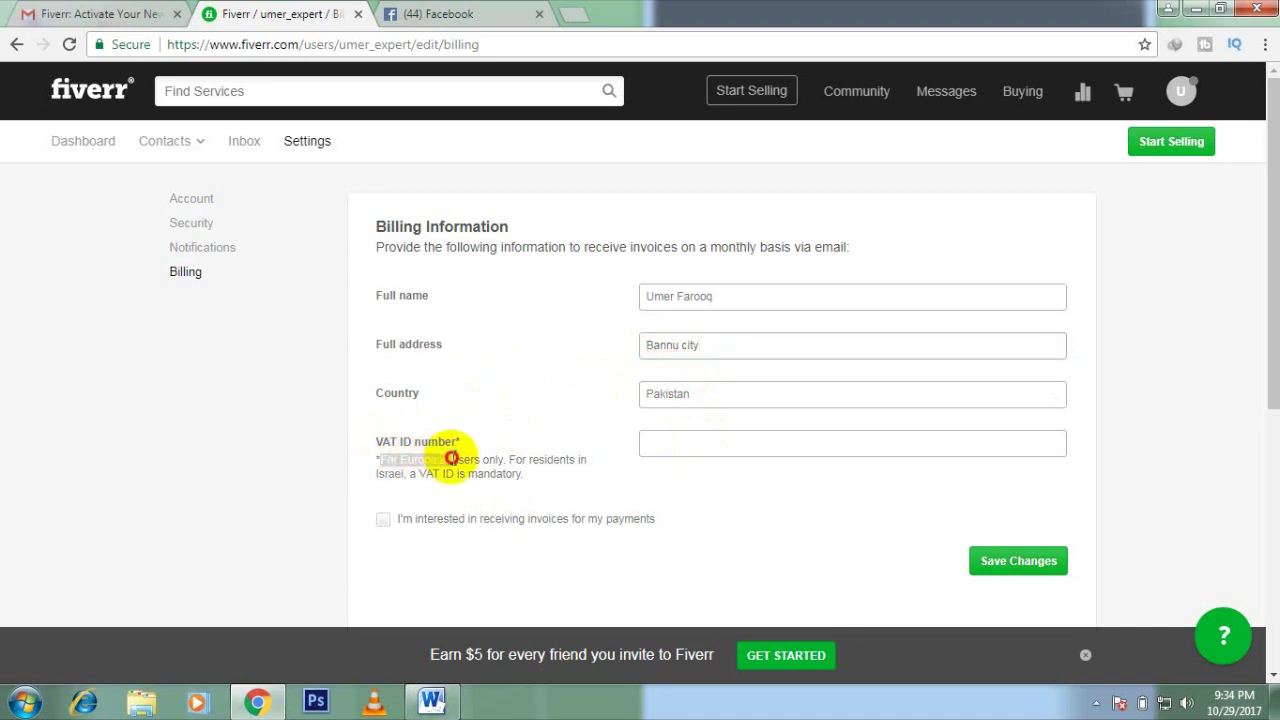
left_click(612, 486)
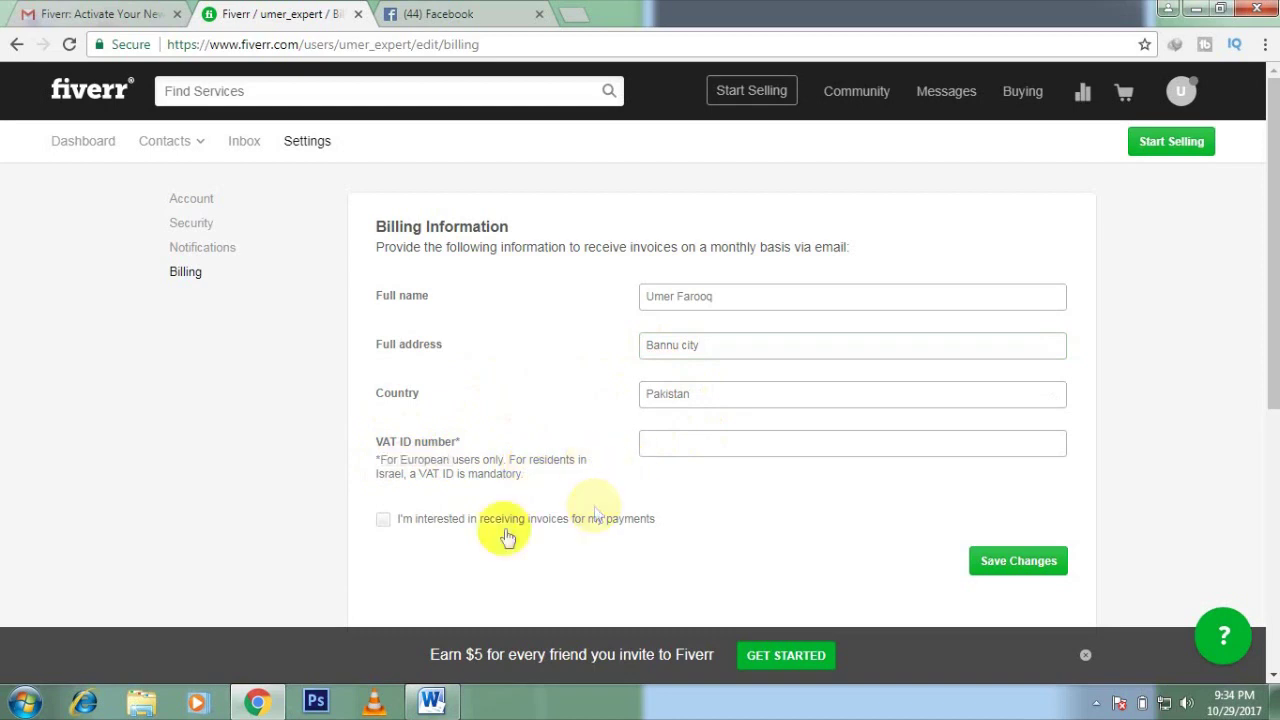
scroll(586, 537, "down", 2)
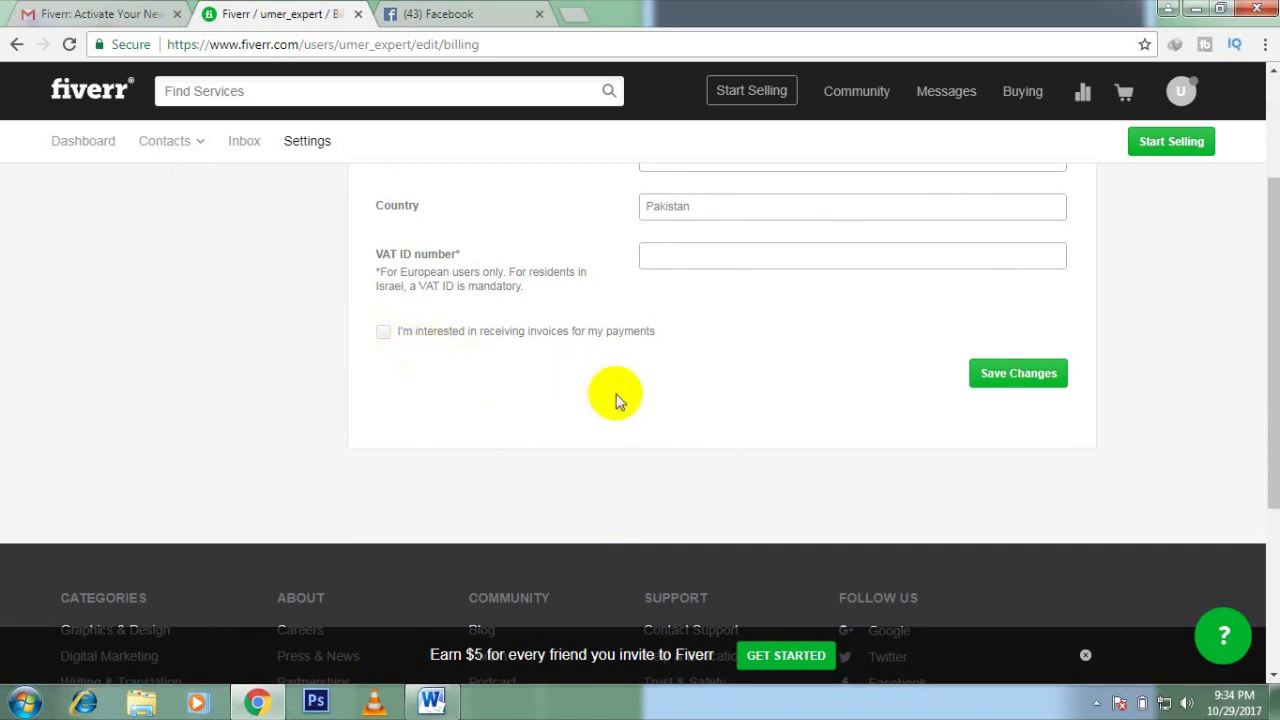
scroll(614, 400, "up", 2)
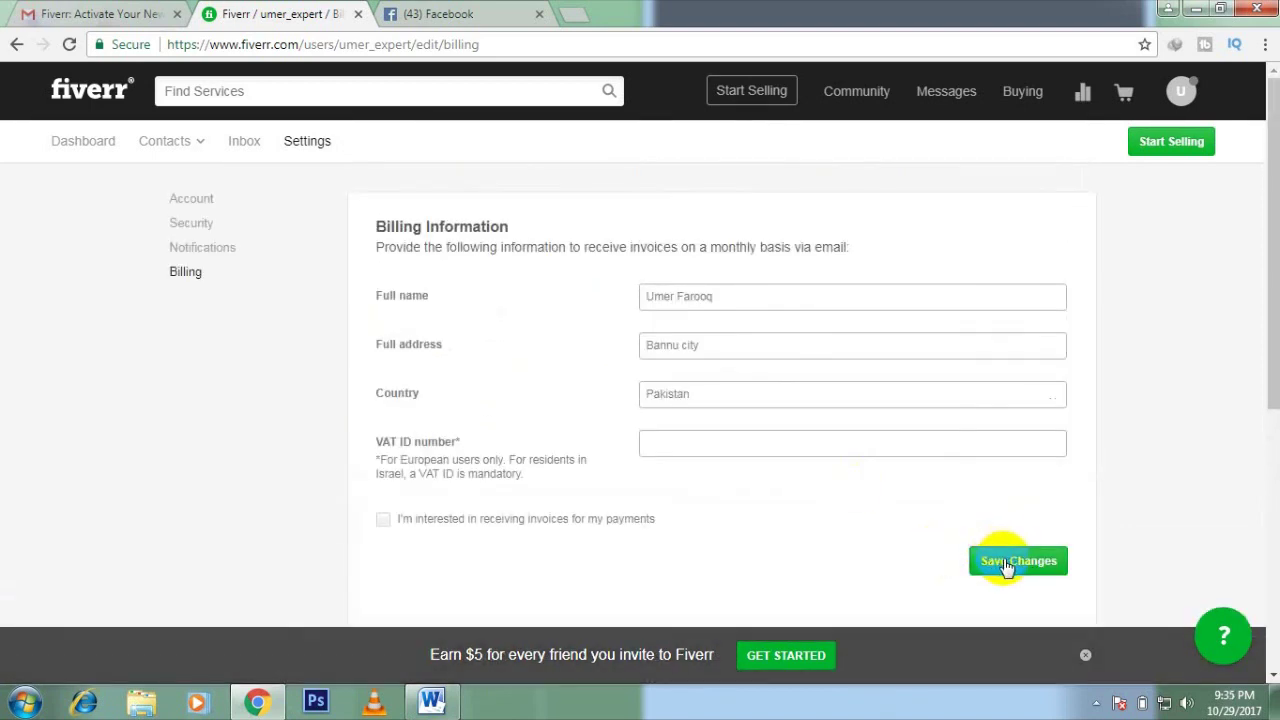
left_click(1007, 566)
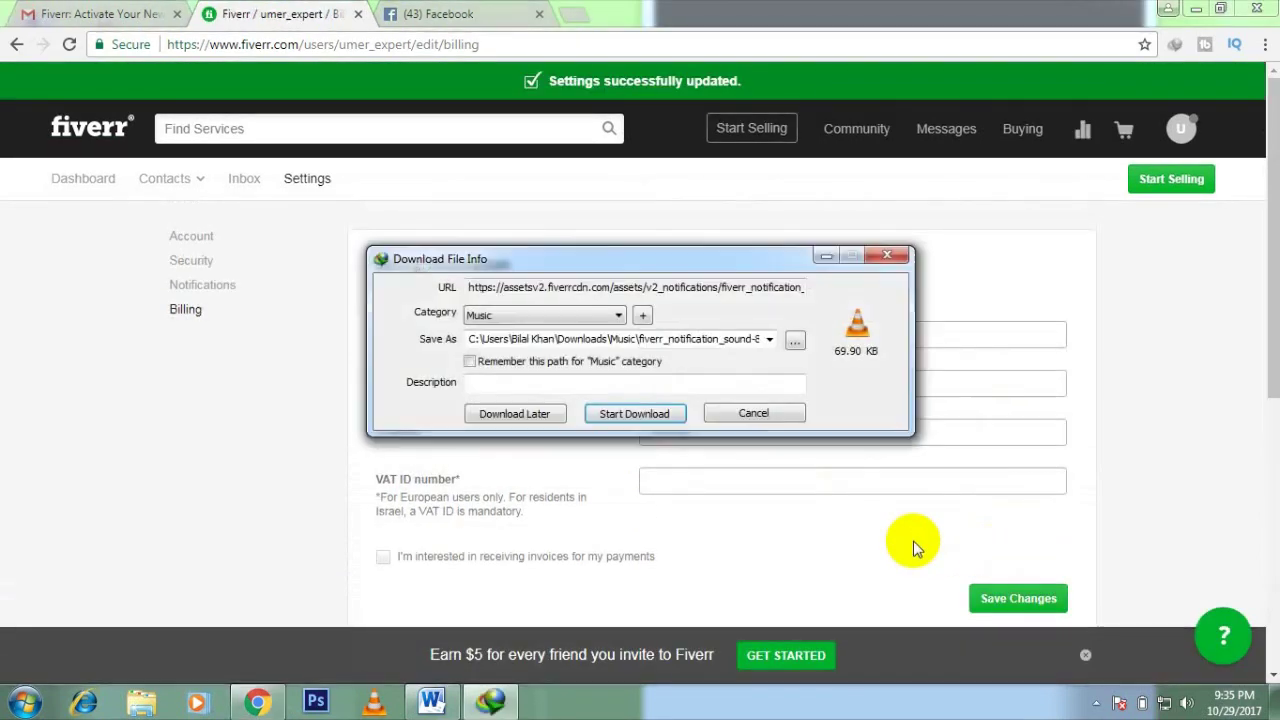
left_click(788, 411)
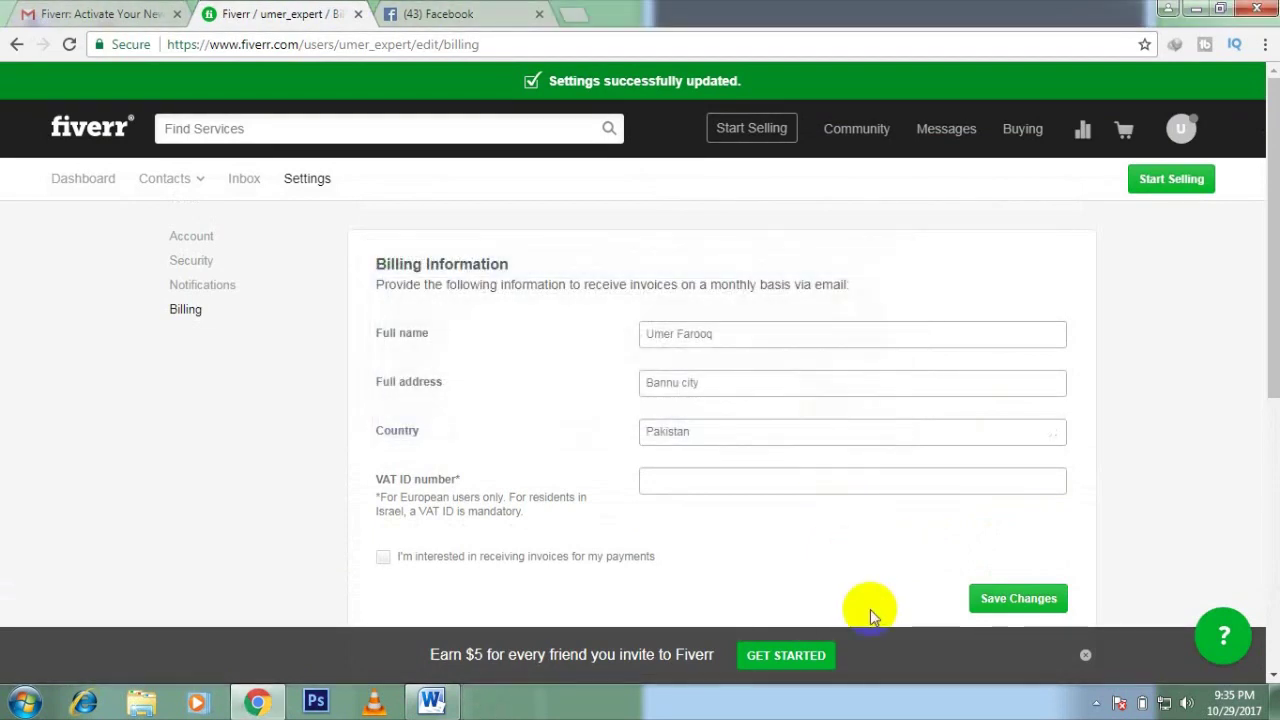
left_click_drag(1270, 330, 1261, 245)
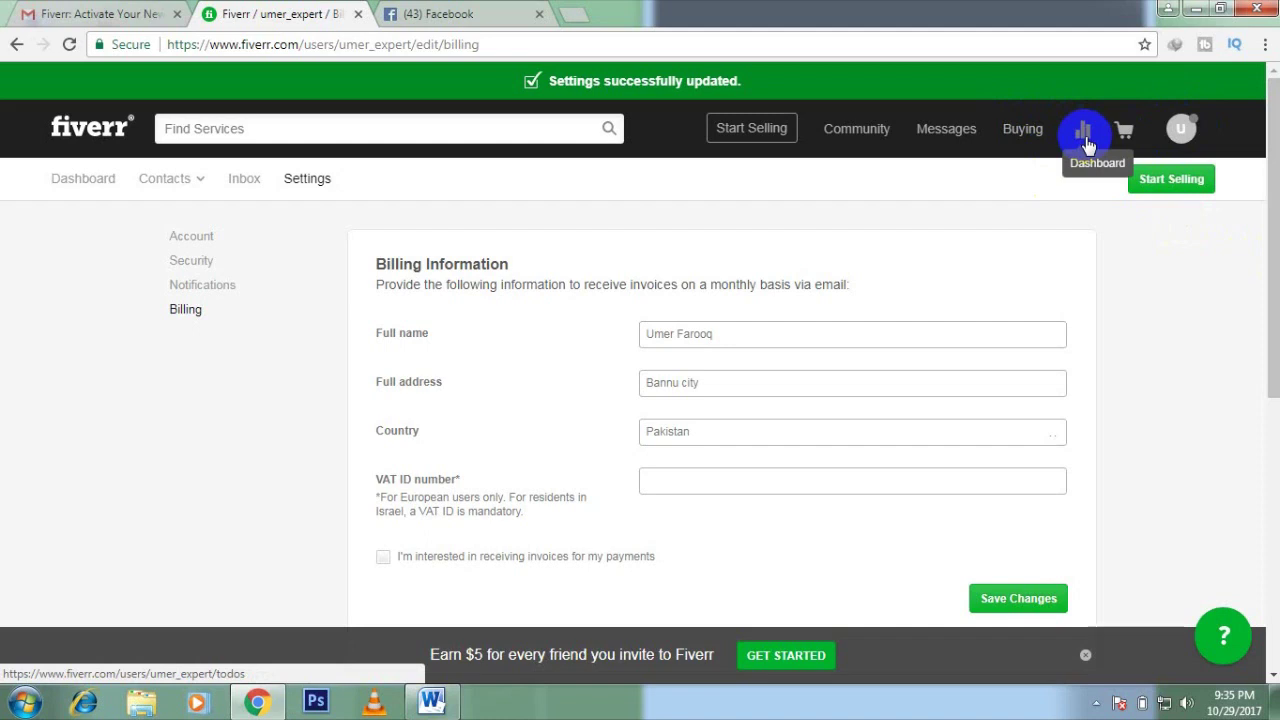
Step: From the dashboard, follow the incomplete-profile Update Now to-do to reach the umer_expert profile page
left_click(1085, 136)
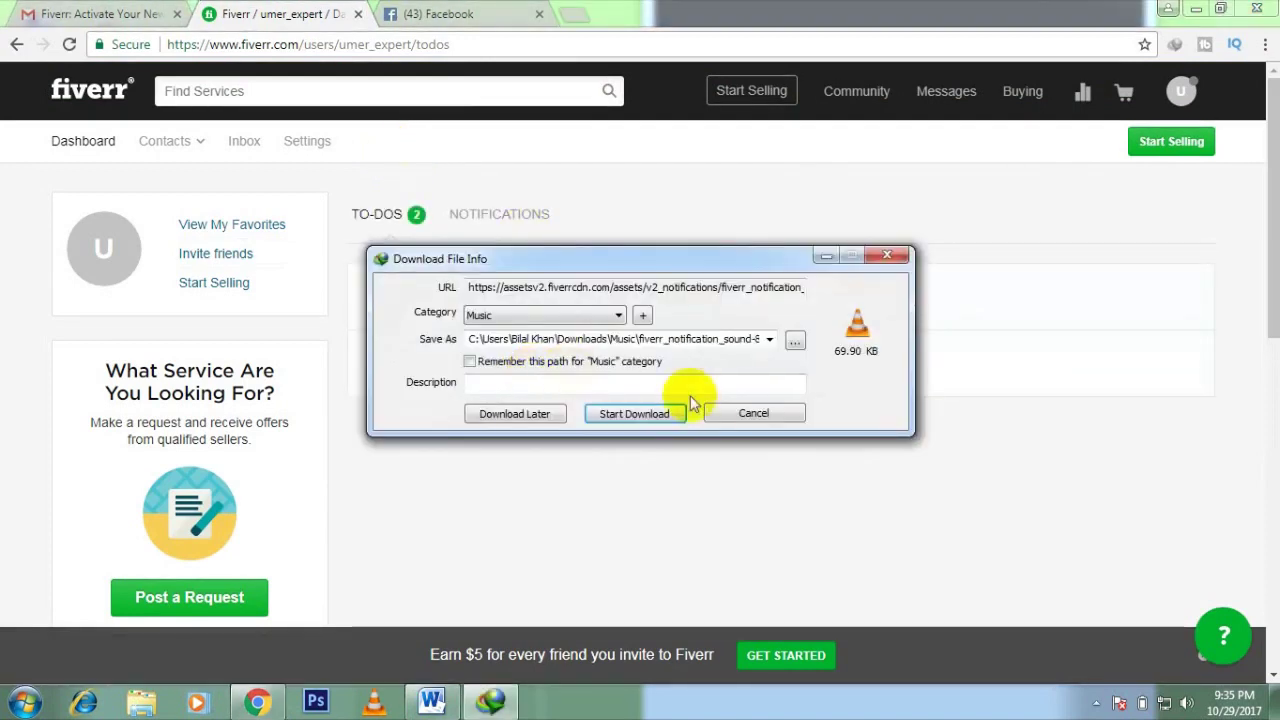
left_click(718, 414)
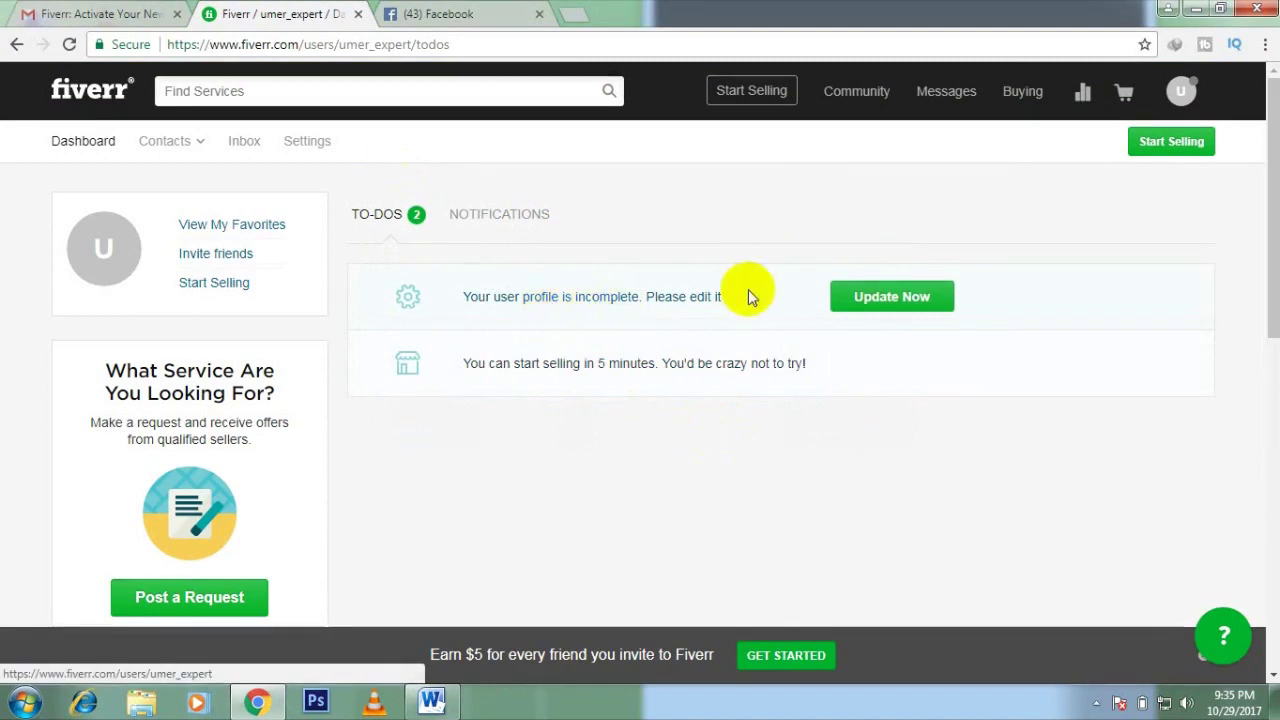
left_click(866, 306)
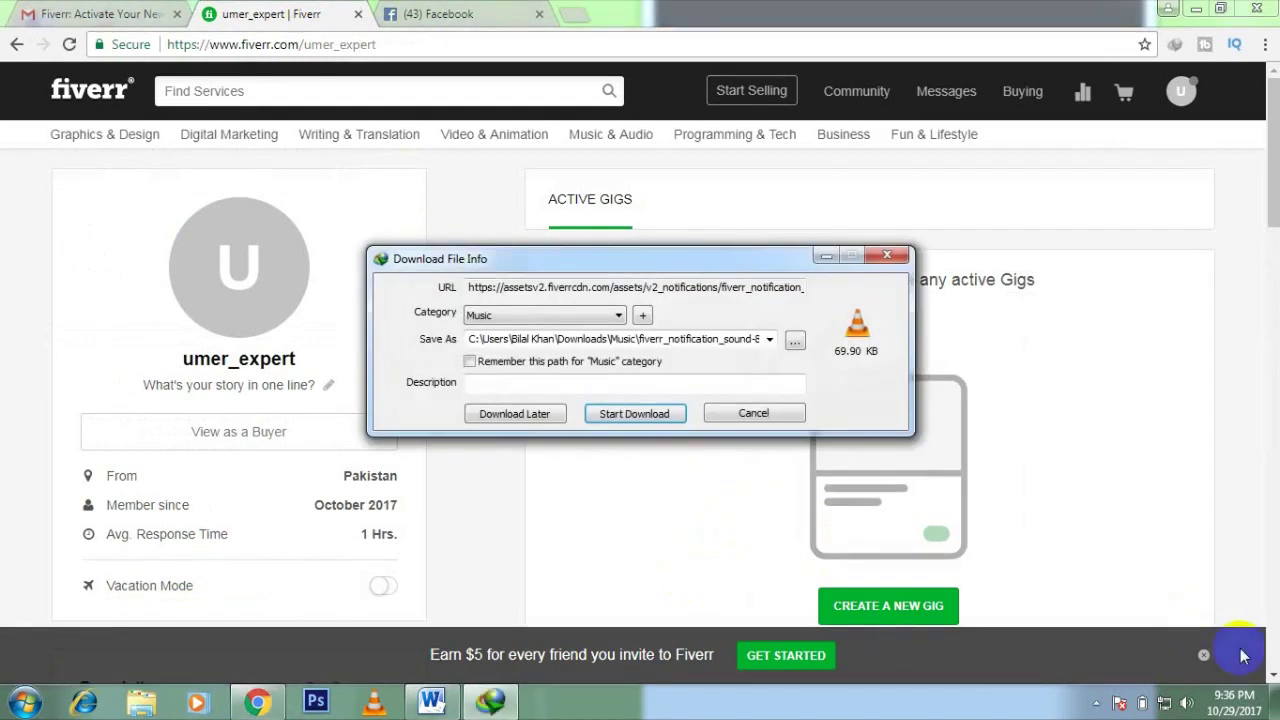
Step: Close the invite-friends banner and upload umar.jpg from the Desktop as the profile photo
left_click(755, 415)
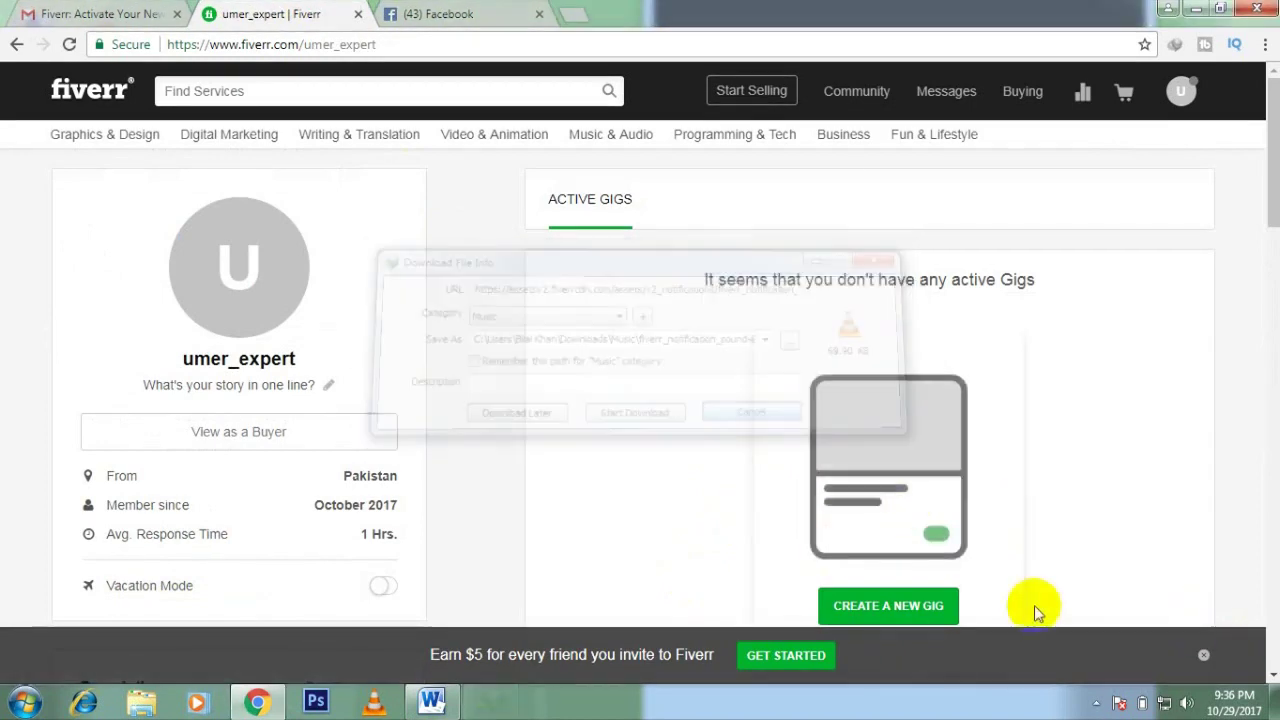
left_click(1203, 655)
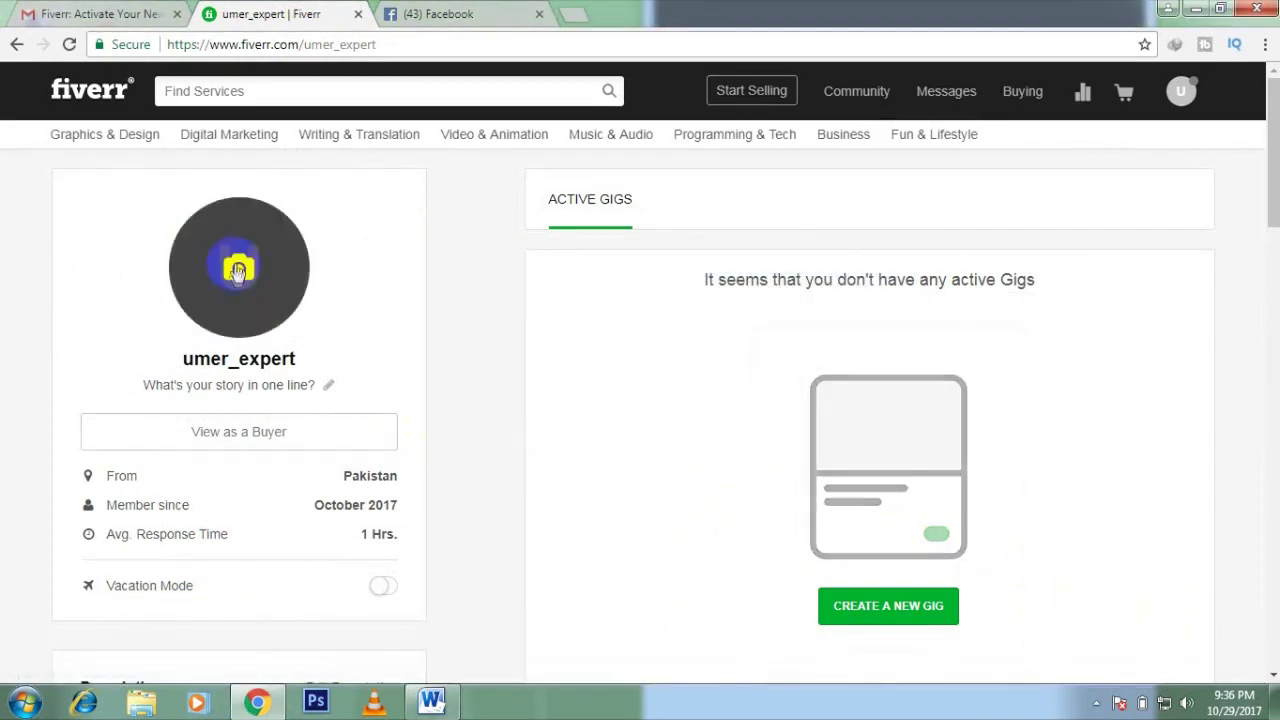
left_click(238, 275)
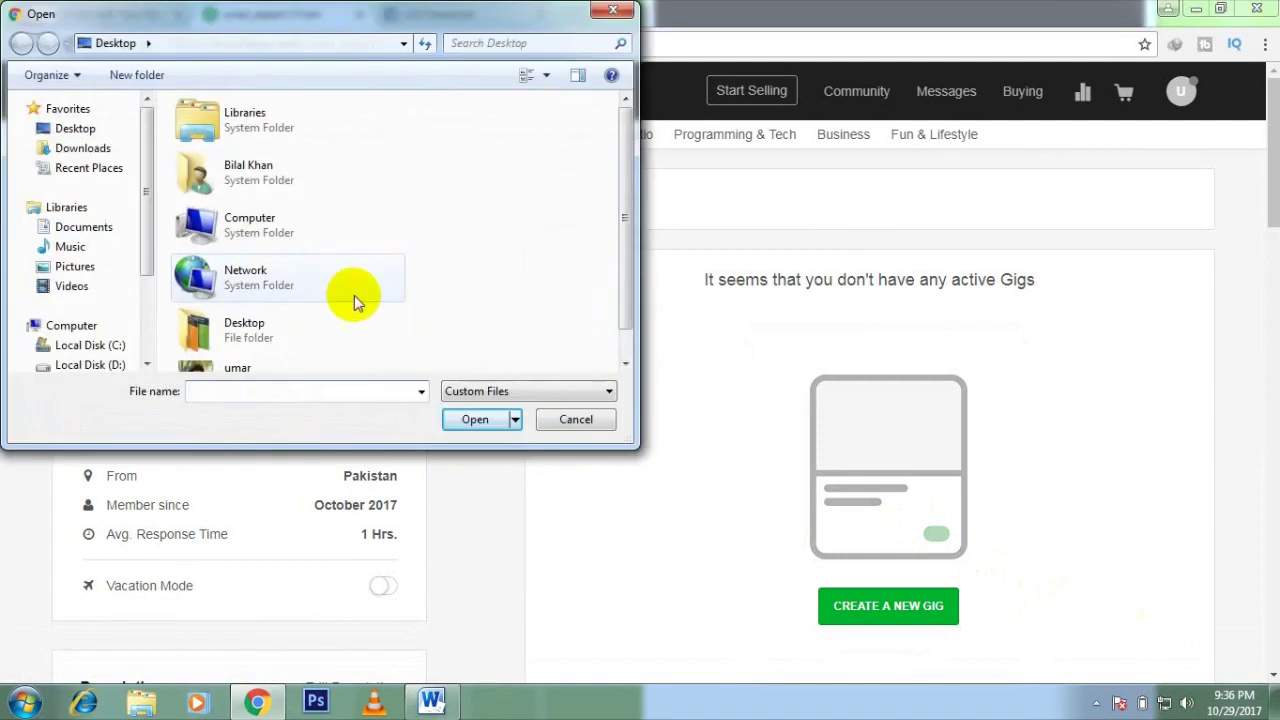
left_click_drag(629, 214, 629, 257)
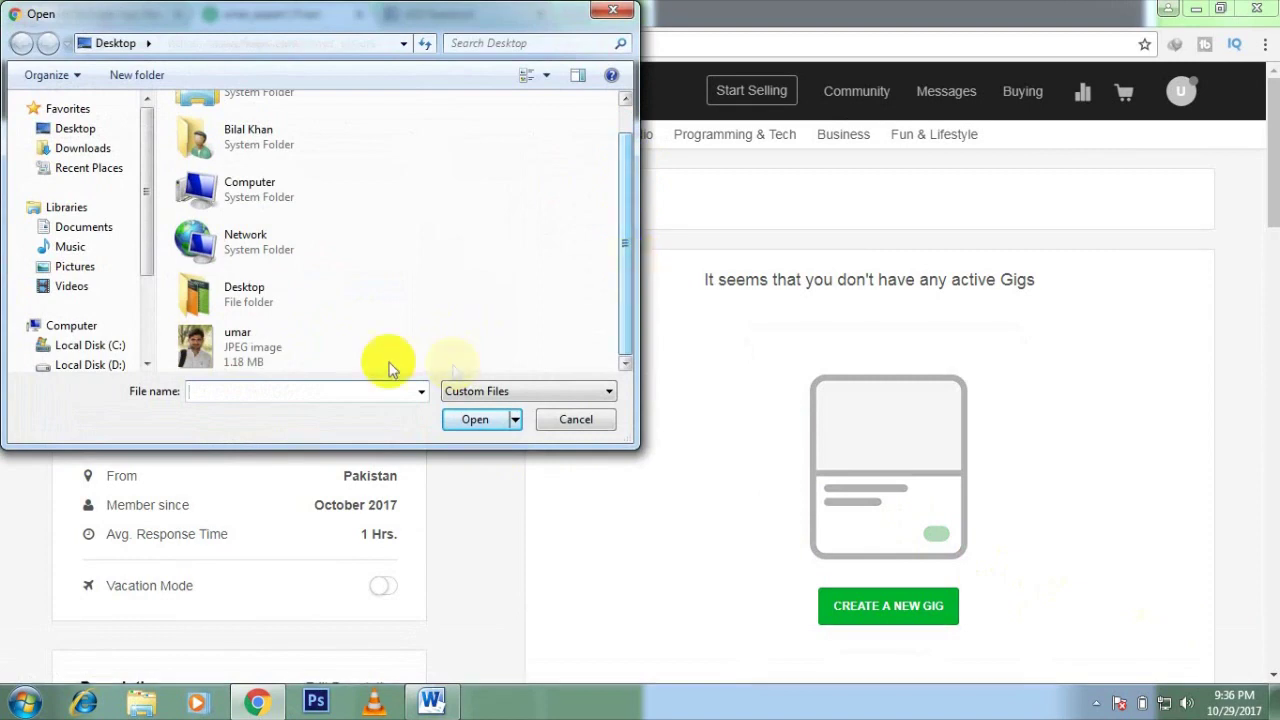
left_click(280, 345)
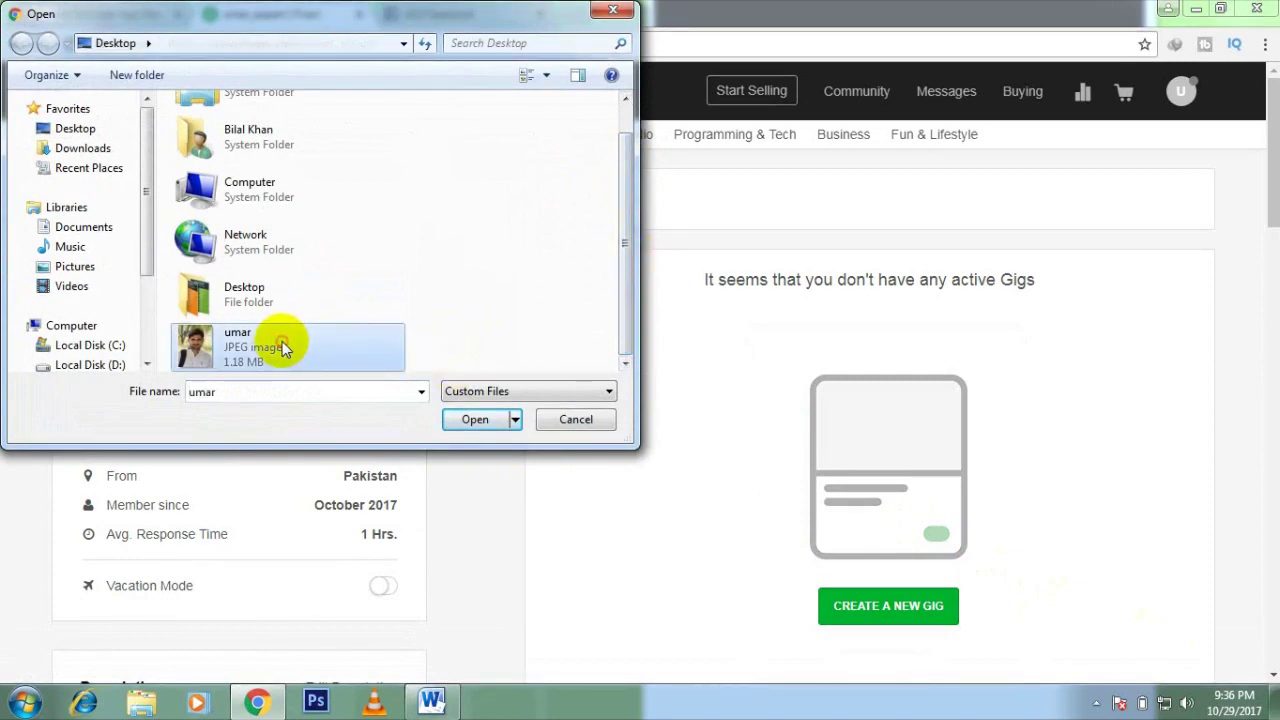
double_click(280, 344)
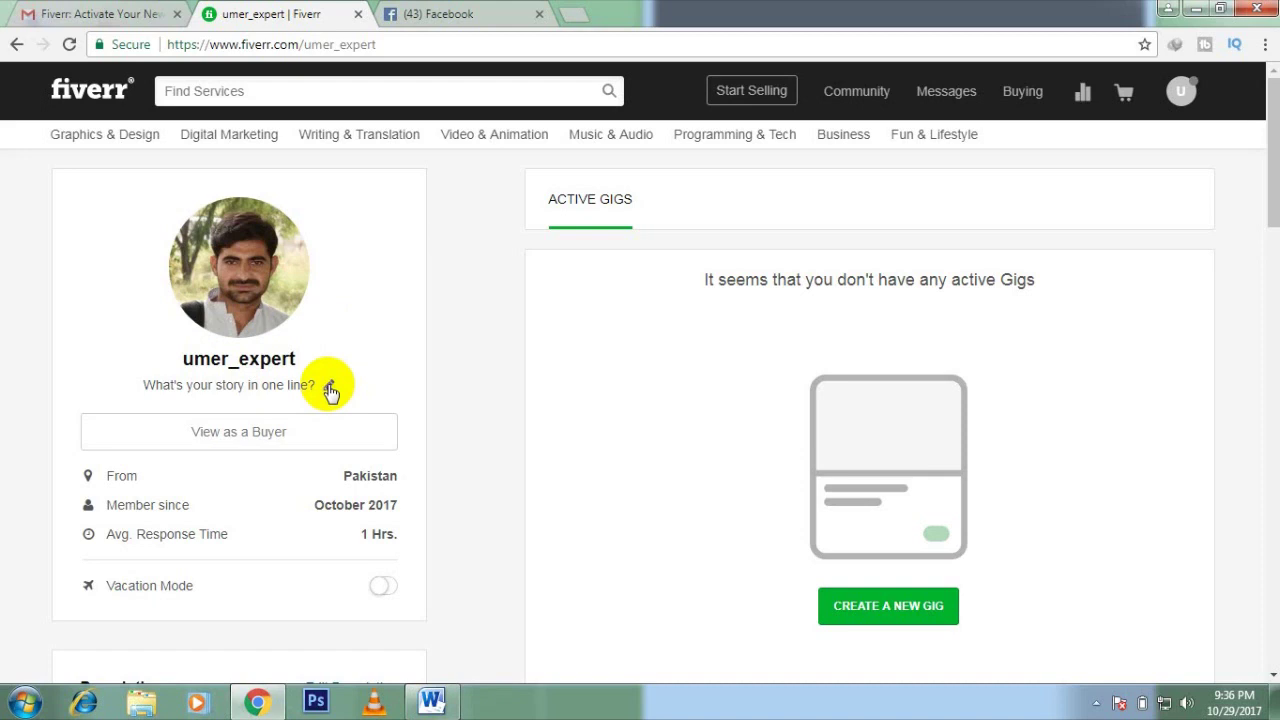
Step: Write the one-liner "Let's do Good work!!!", correcting 'Work' to 'work!!!', and save it
left_click(330, 389)
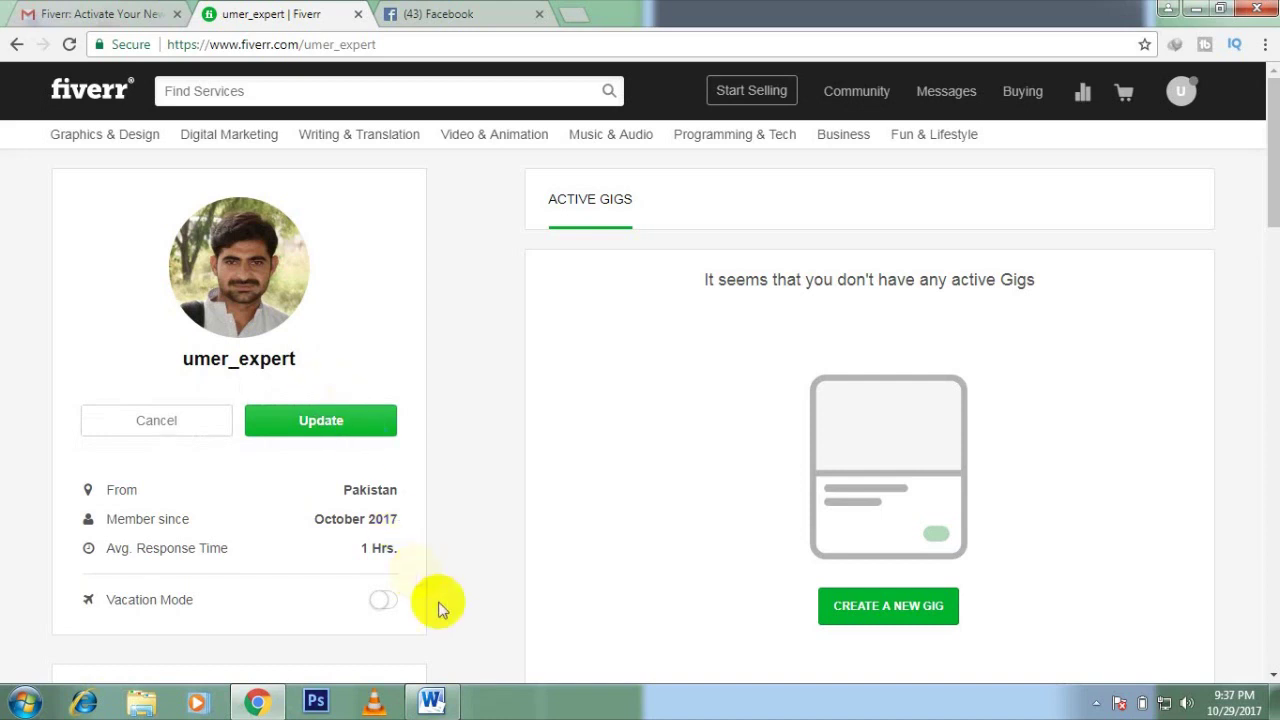
mouse_move(445, 705)
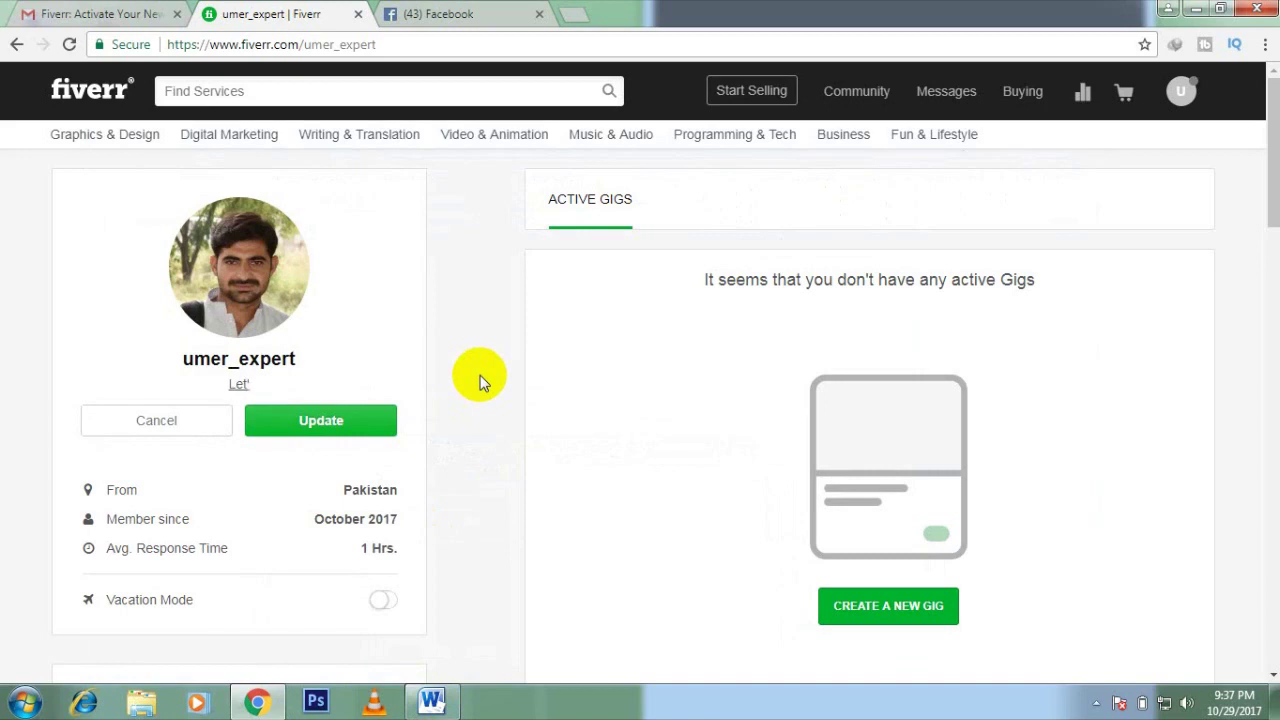
type("do good Work")
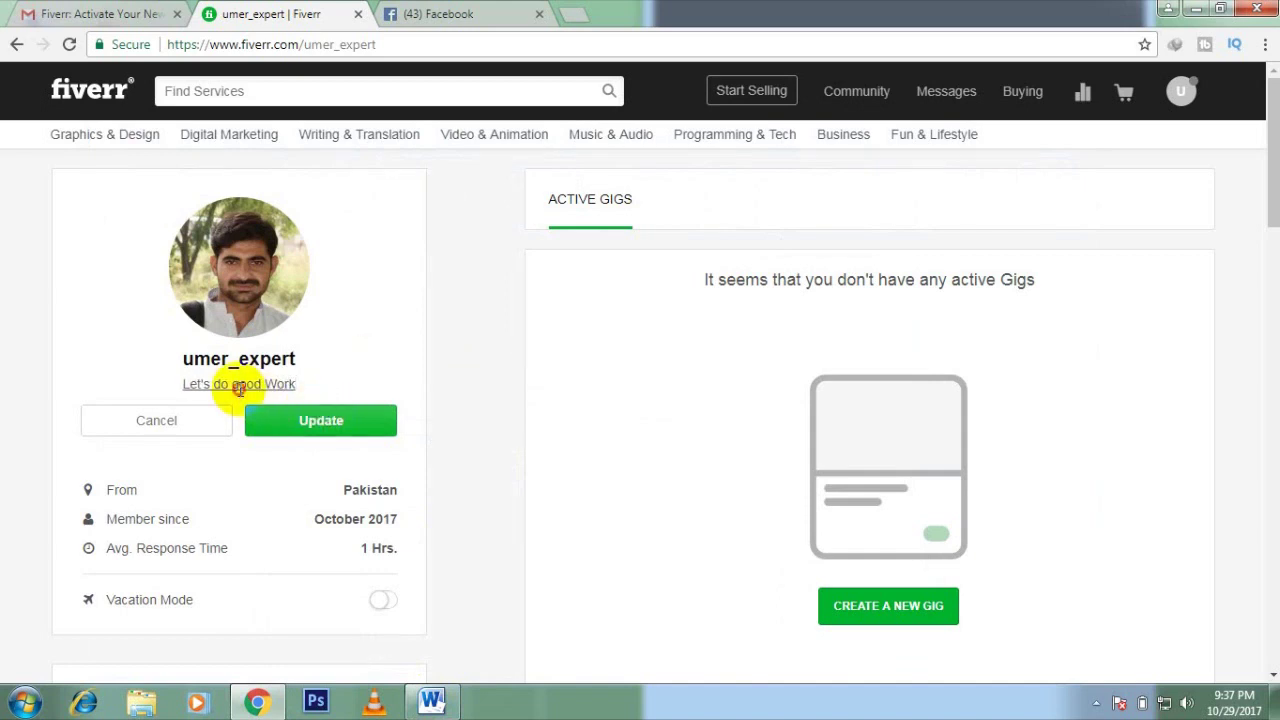
type("G")
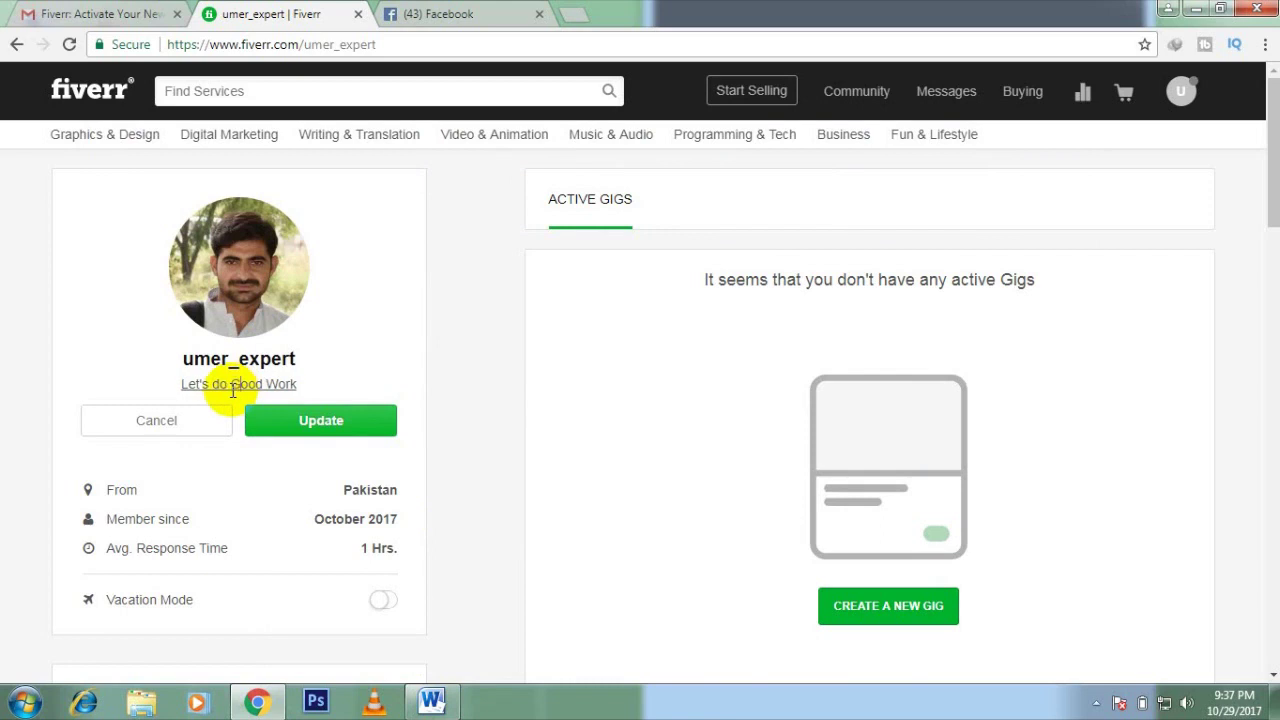
left_click_drag(279, 384, 274, 384)
left_click(295, 383)
left_click_drag(279, 386, 268, 388)
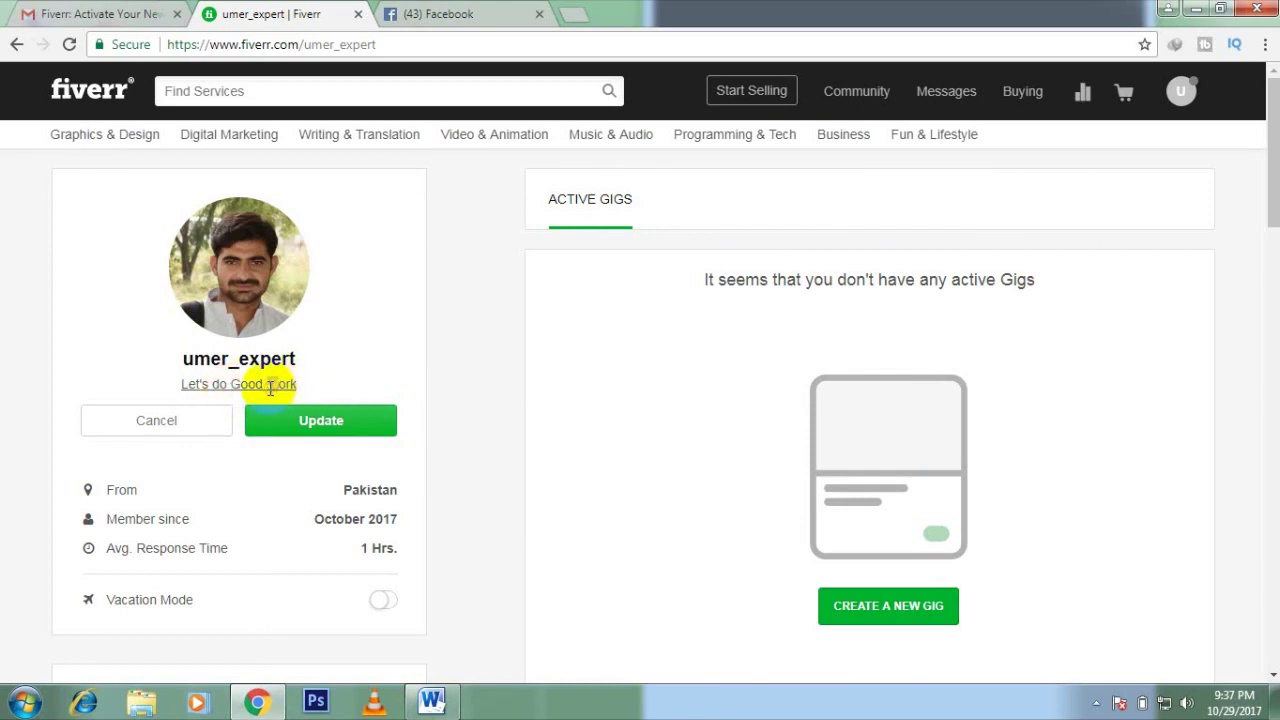
type("work")
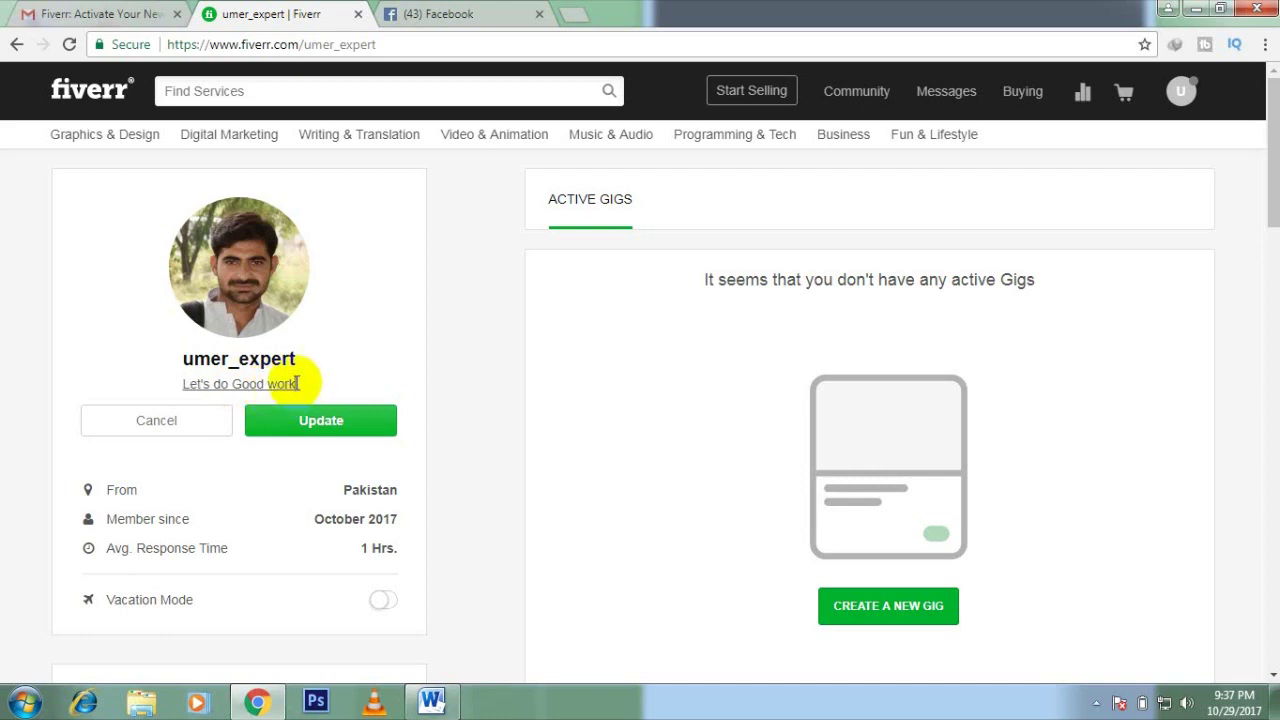
type("!!!")
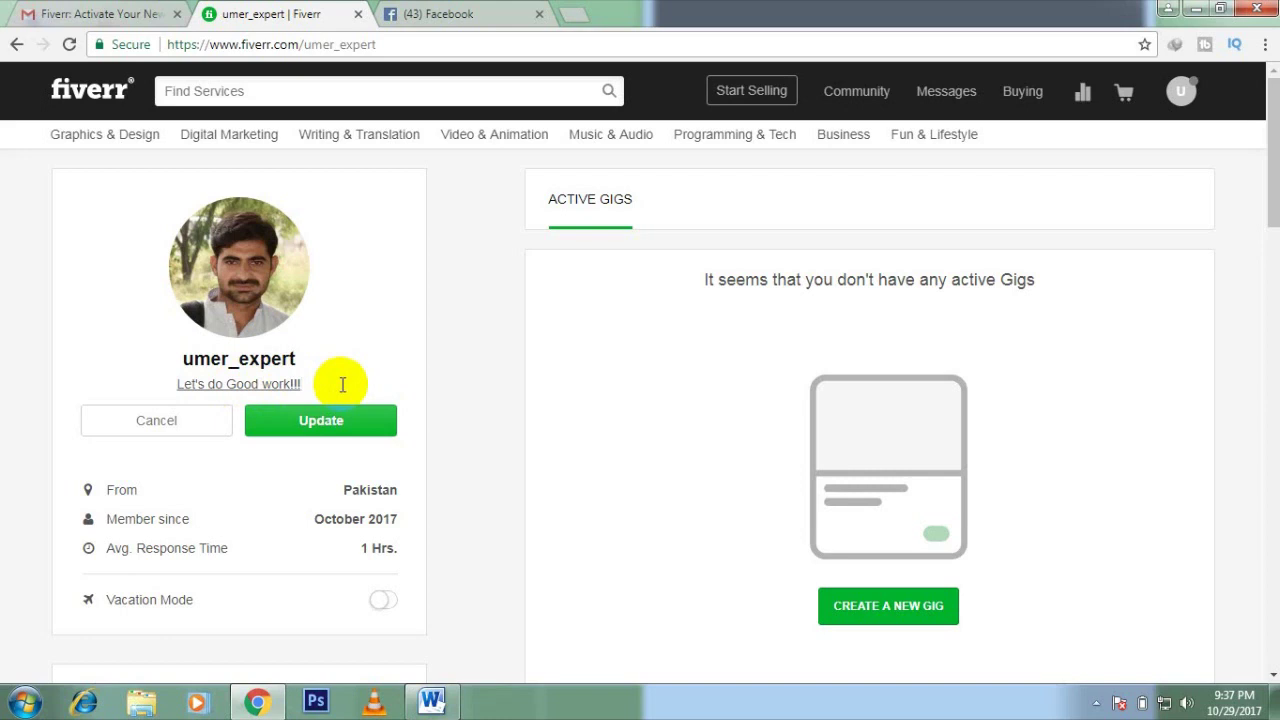
left_click(334, 428)
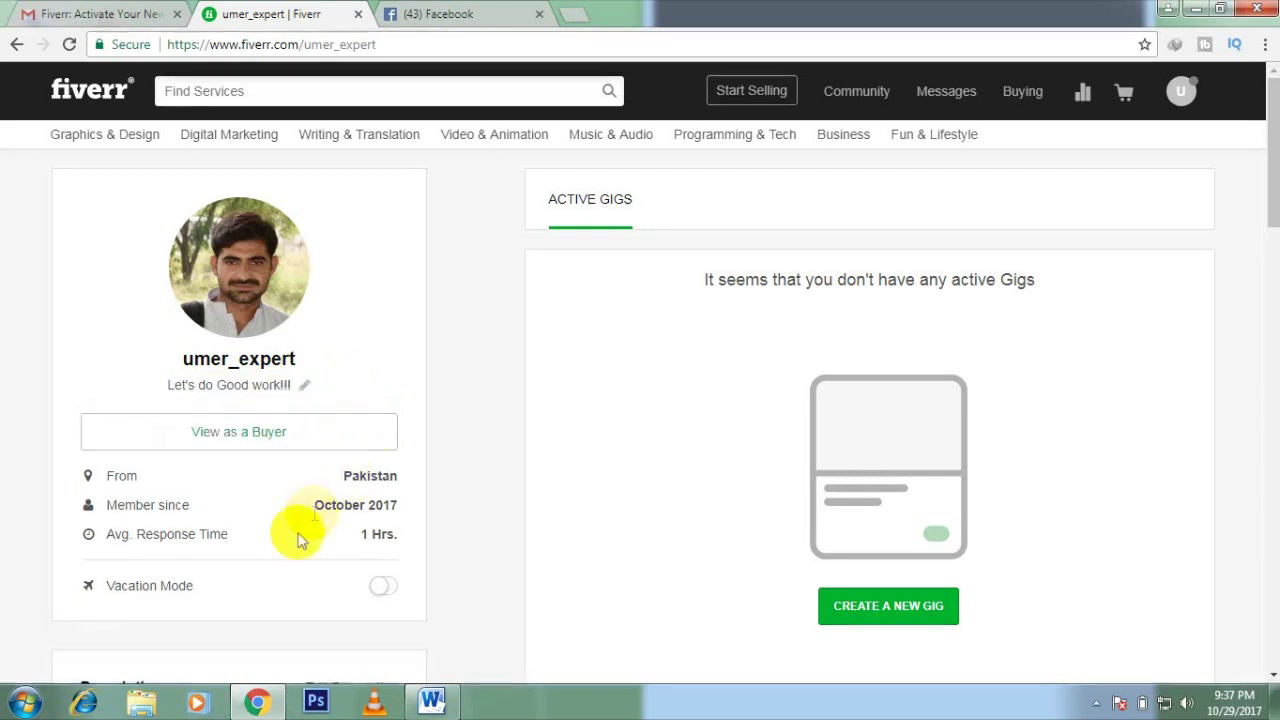
Step: Open the empty Description editor further down the profile page
scroll(413, 497, "down", 2)
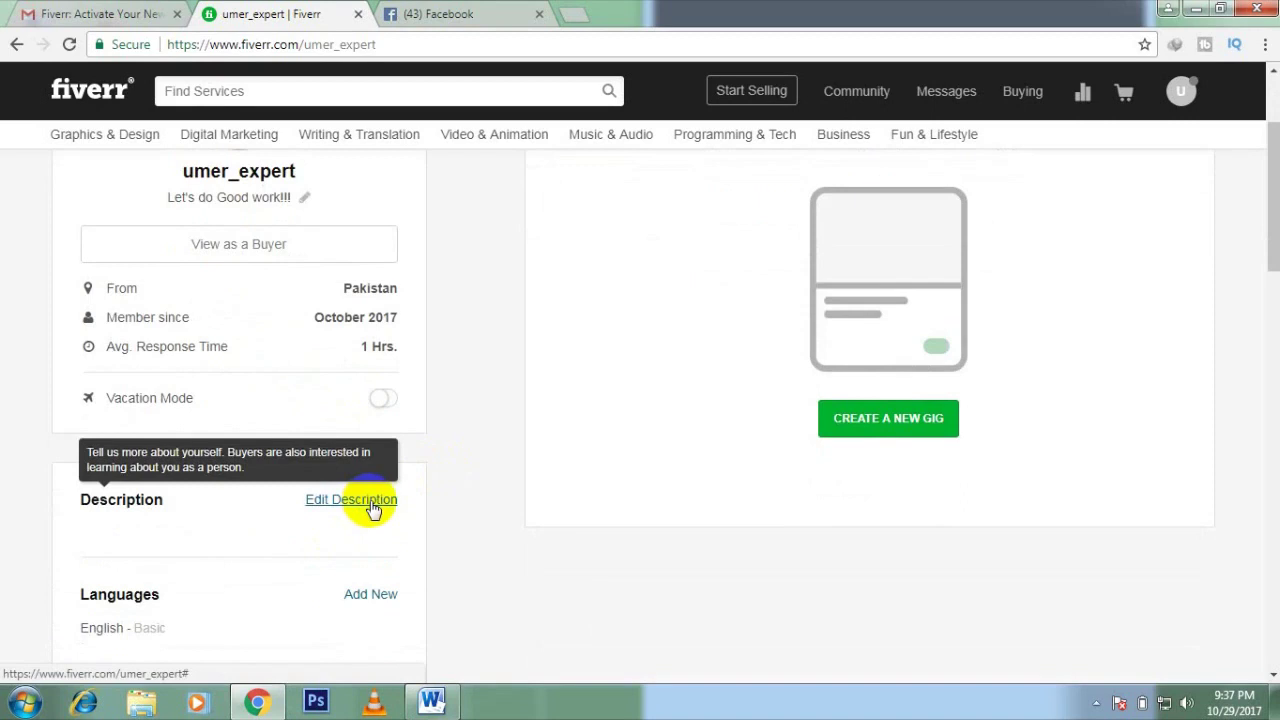
left_click(372, 508)
scroll(420, 508, "down", 1)
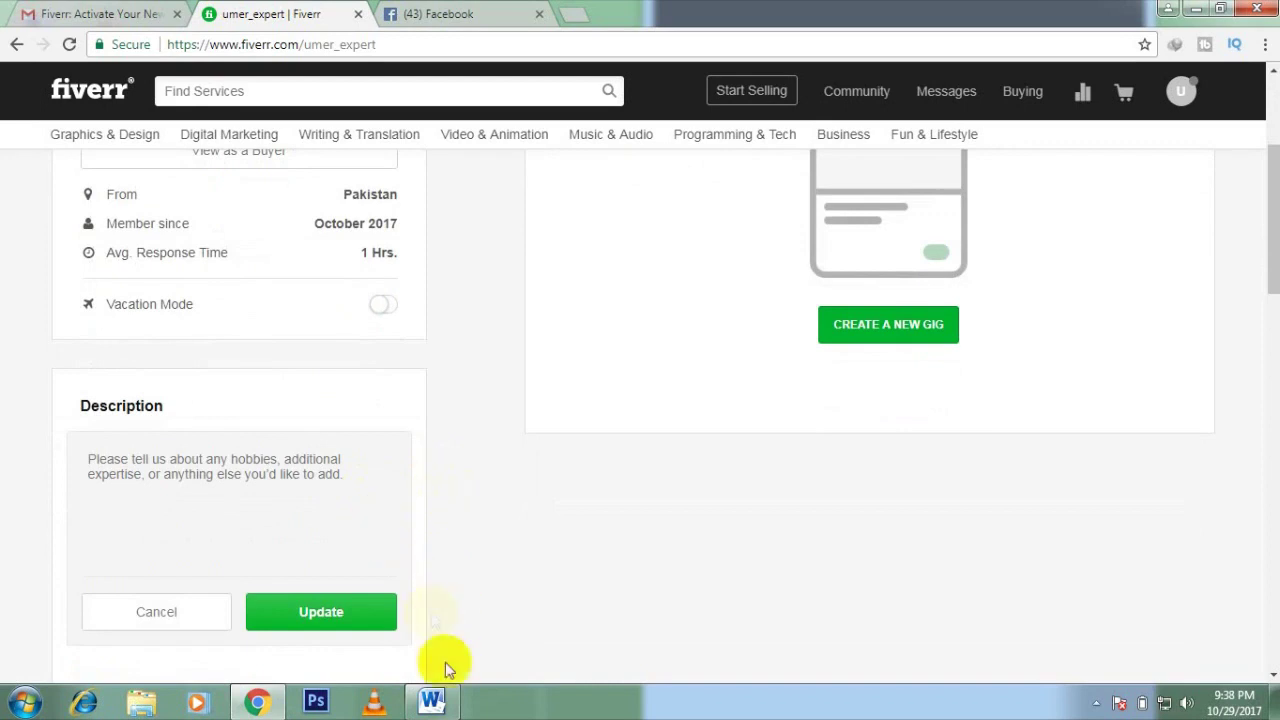
Step: Paste the prepared graphic design and WordPress paragraph from Word into the description and save it
left_click(431, 700)
left_click_drag(409, 391, 346, 339)
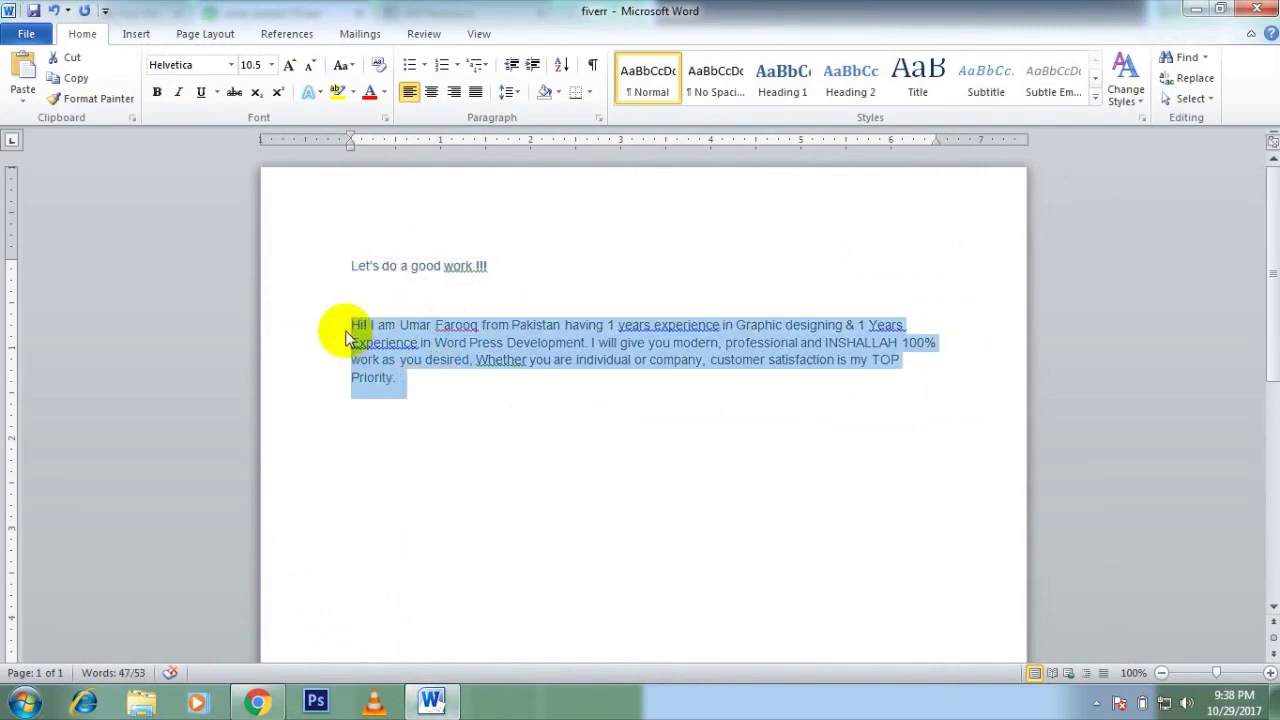
left_click(431, 700)
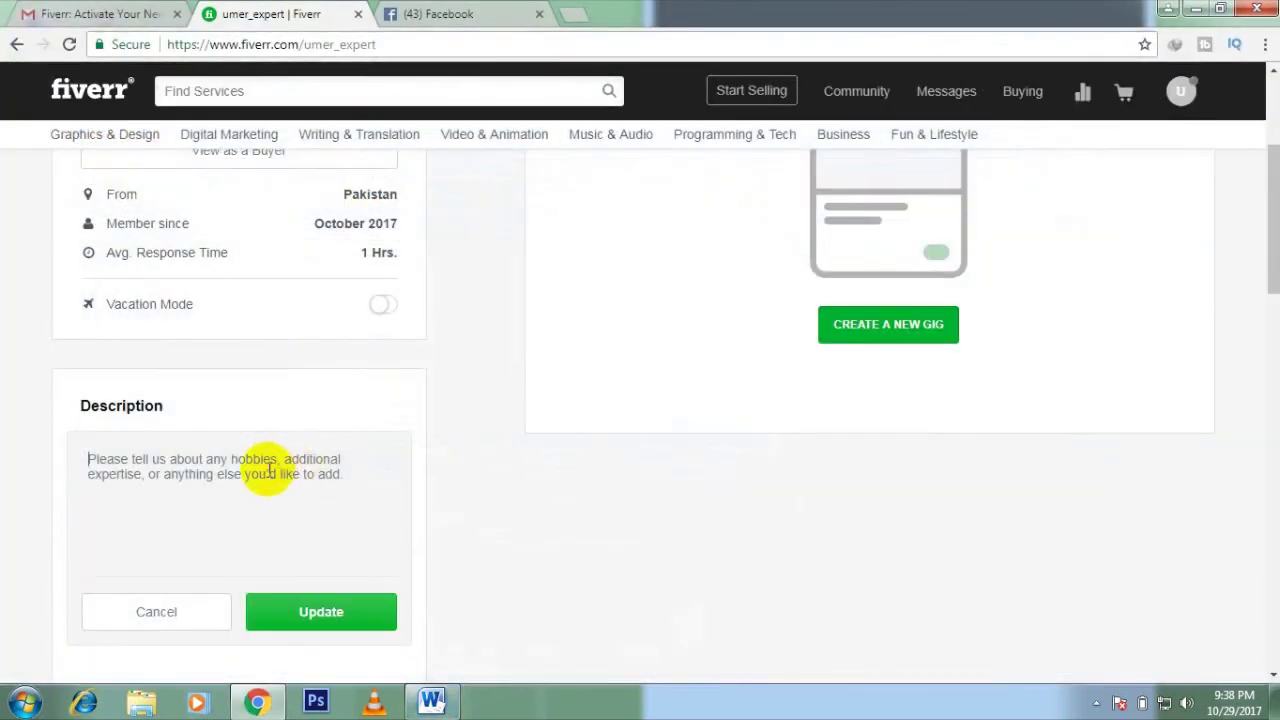
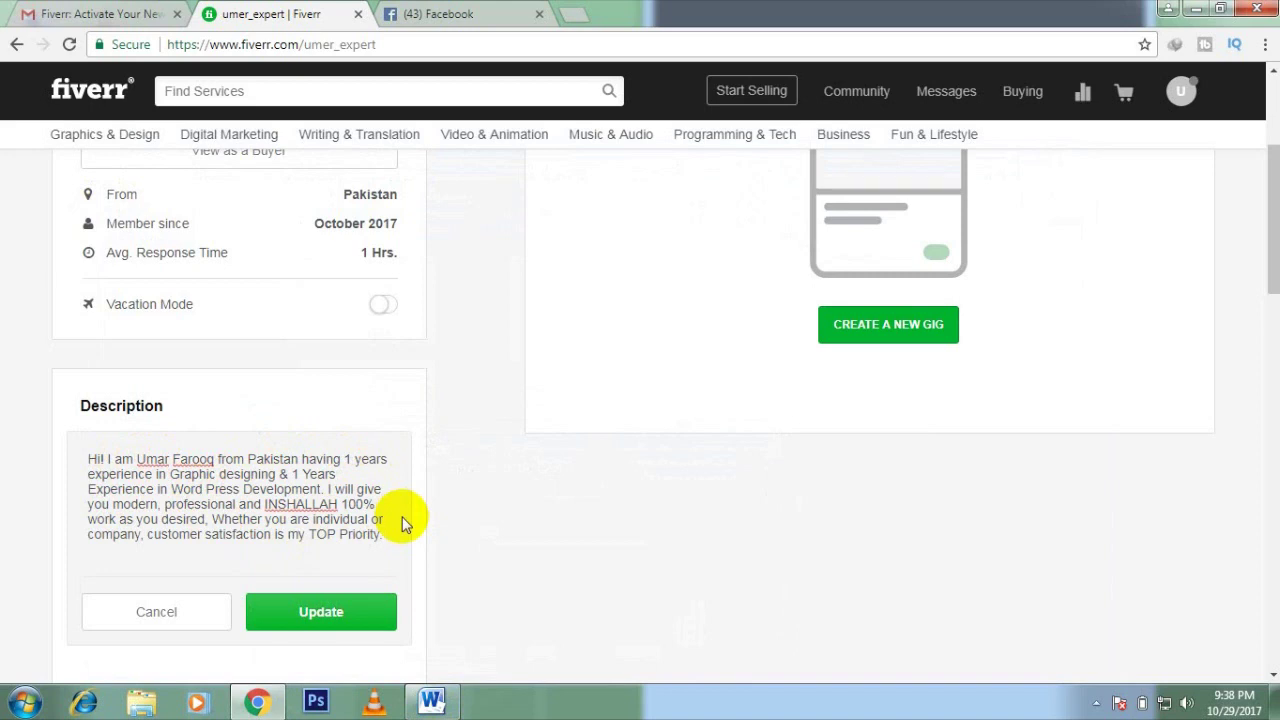
scroll(403, 522, "down", 1)
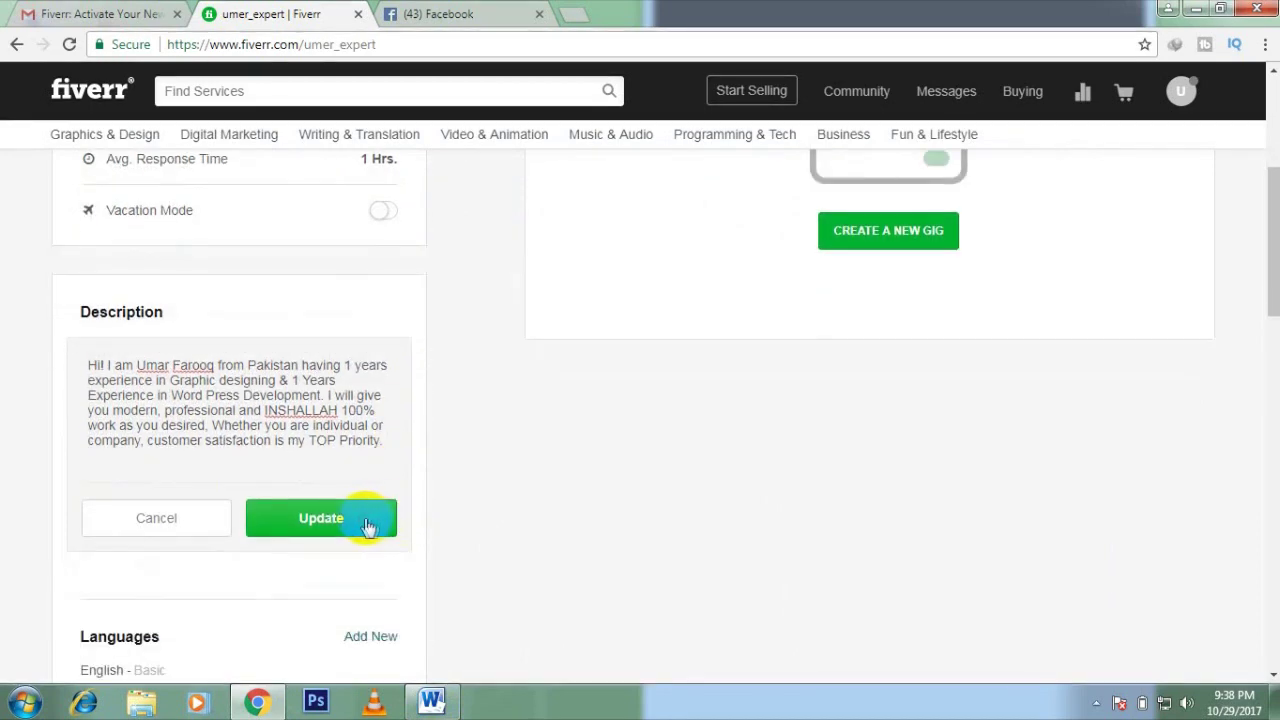
left_click(367, 527)
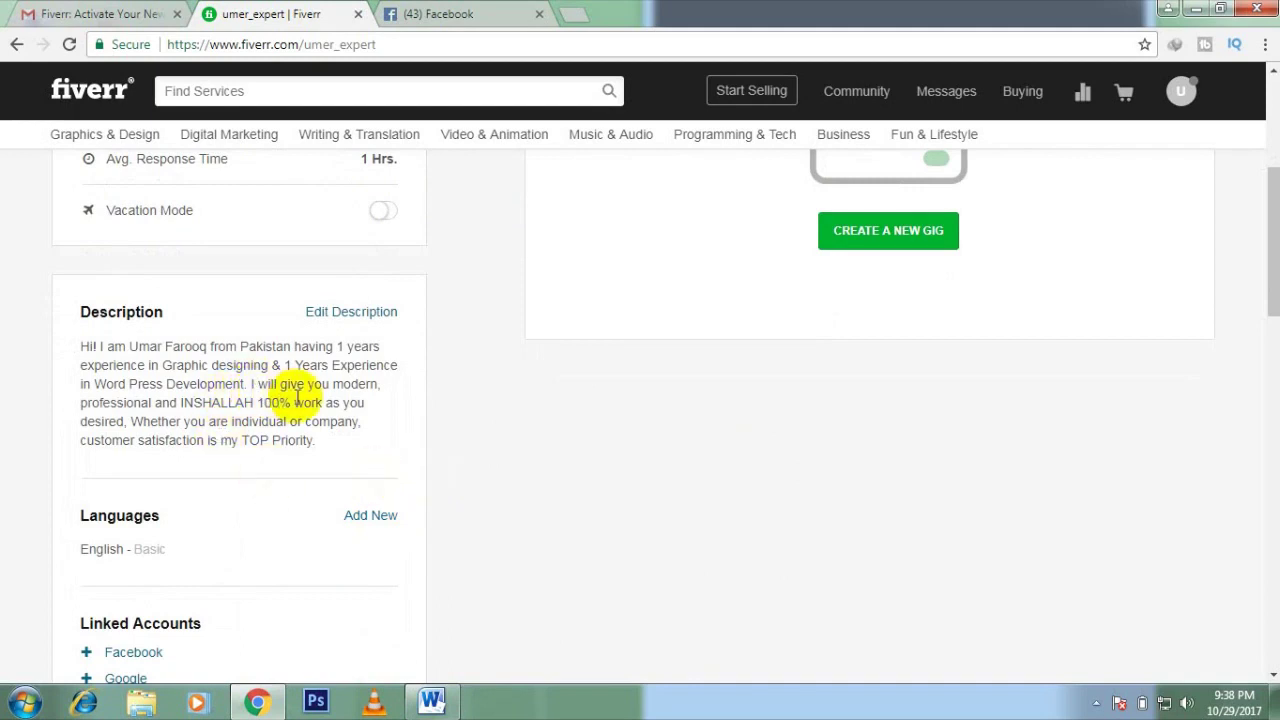
scroll(366, 435, "down", 1)
Step: Add English as a language at Fluent level
left_click(343, 421)
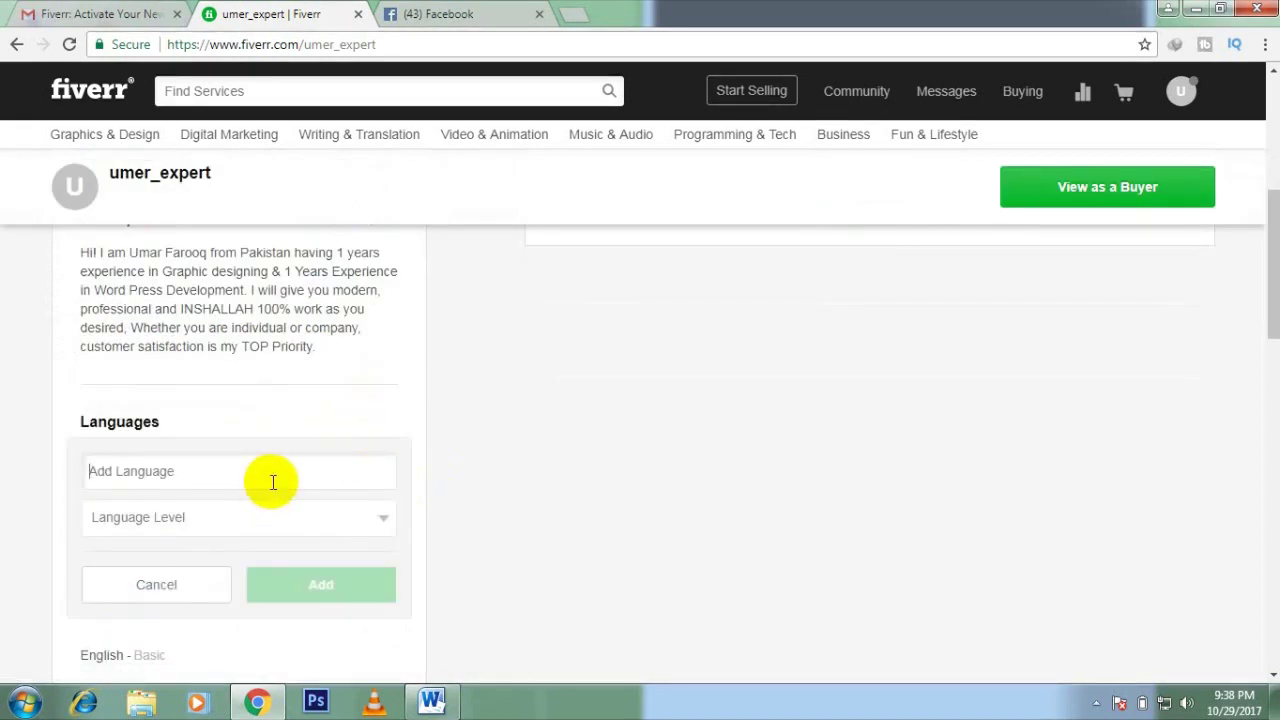
left_click(273, 482)
type("En")
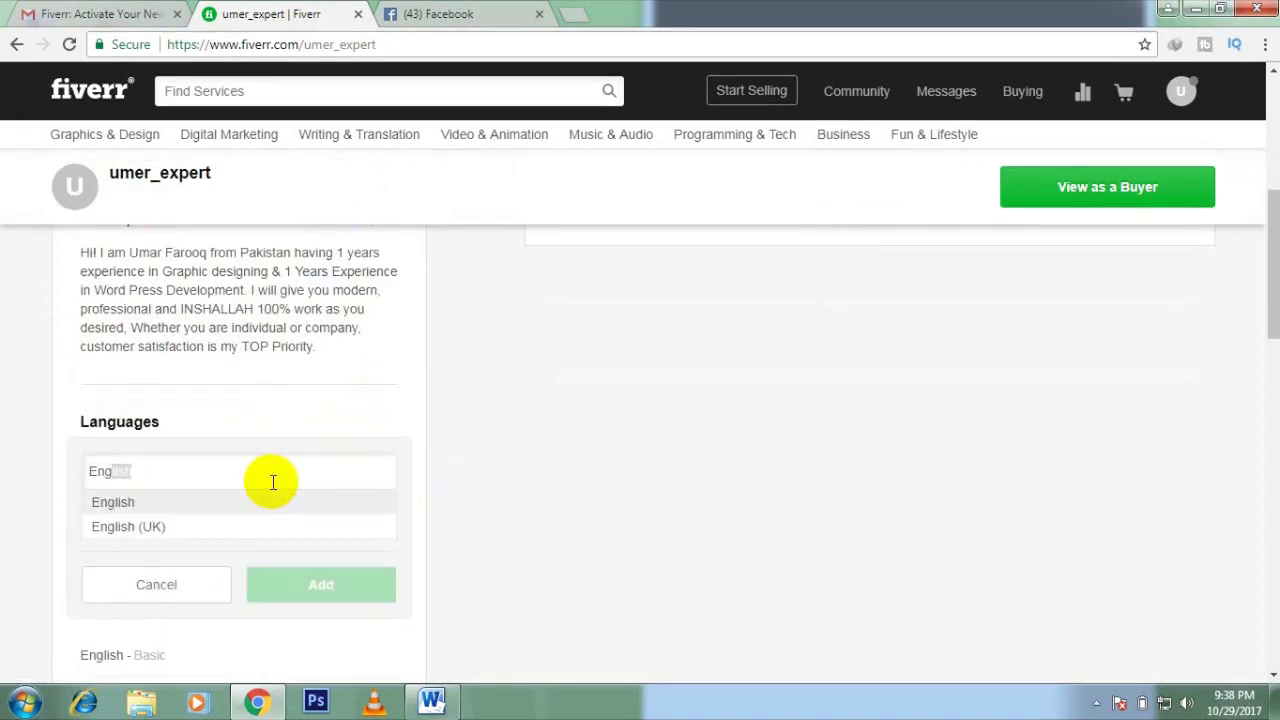
type("g")
key("Return")
left_click(305, 518)
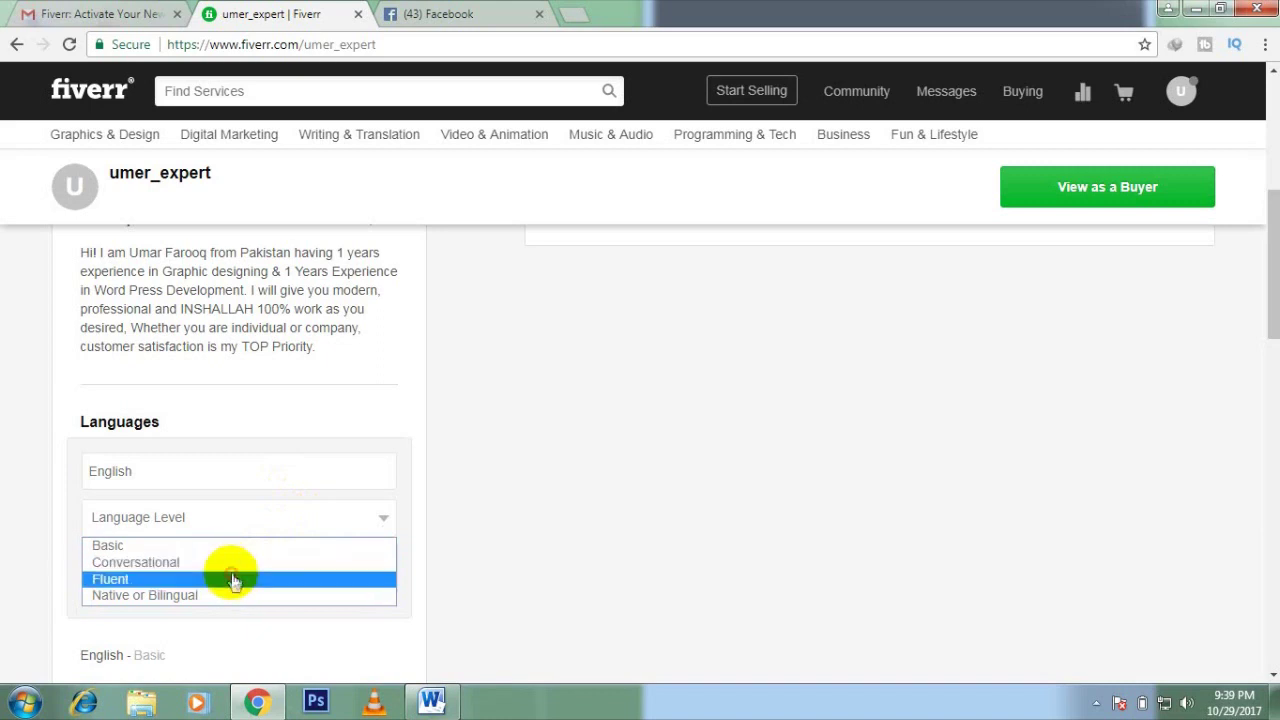
left_click(231, 580)
left_click(289, 590)
scroll(434, 503, "down", 1)
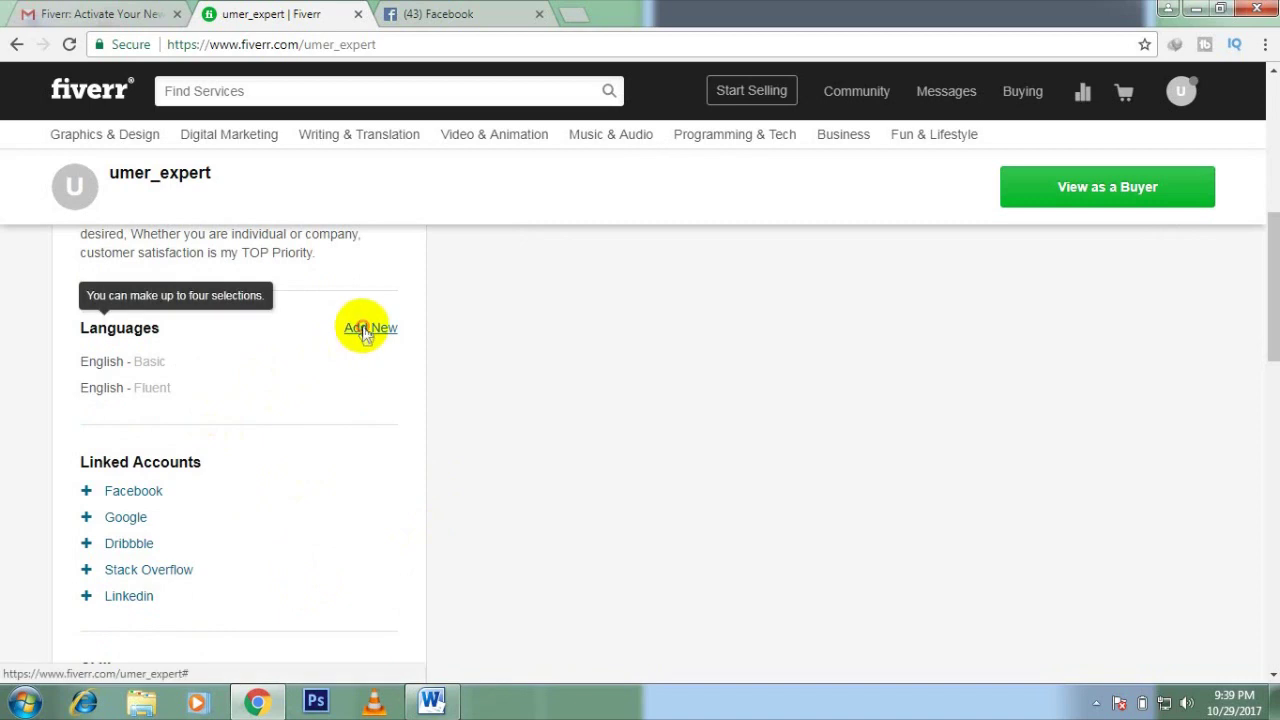
Step: Add Urdu as a language at Fluent level
left_click(368, 328)
type("Urdi")
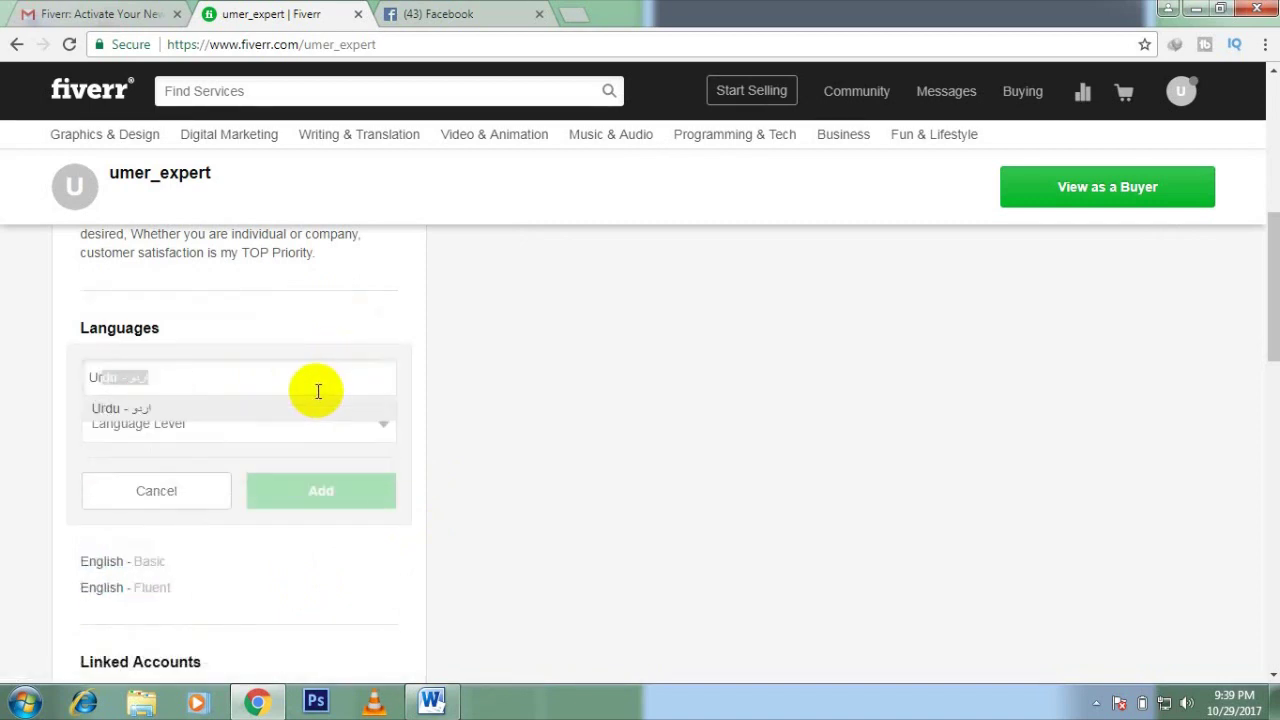
key("BackSpace")
left_click(306, 408)
left_click(306, 423)
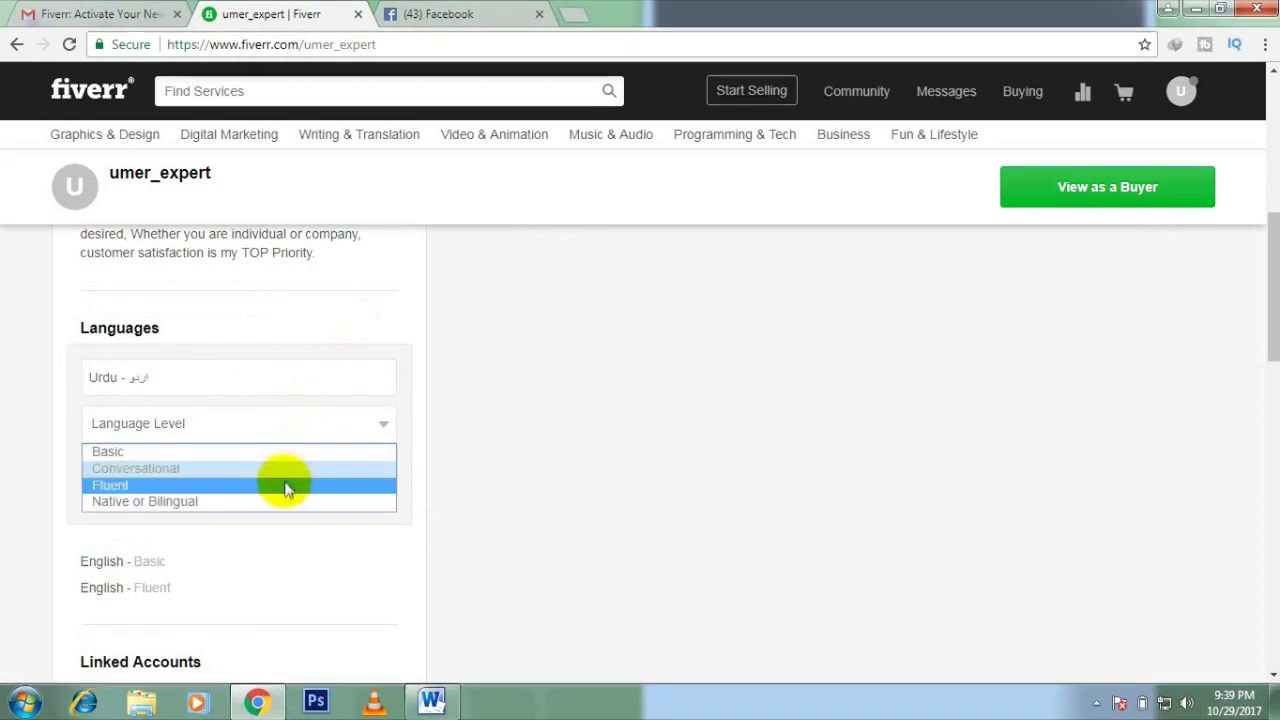
left_click(285, 485)
left_click(291, 489)
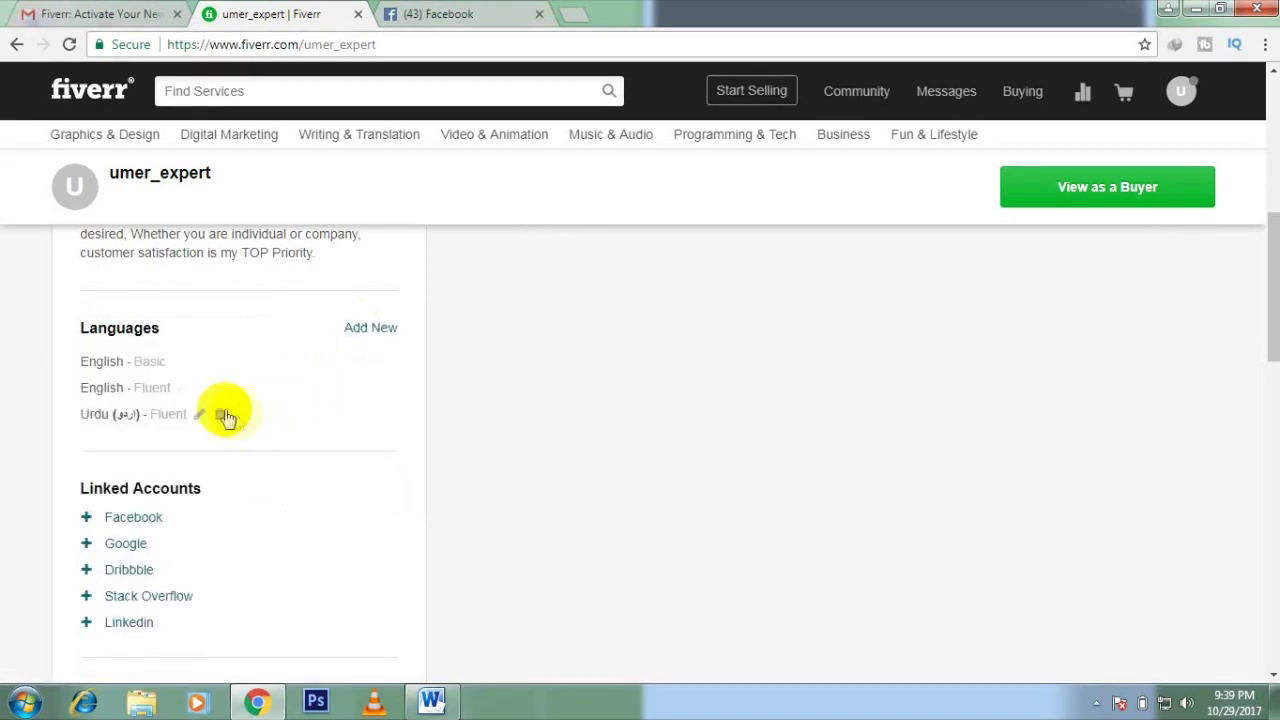
Step: Add Pashto as a language at Native or Bilingual level
left_click(376, 325)
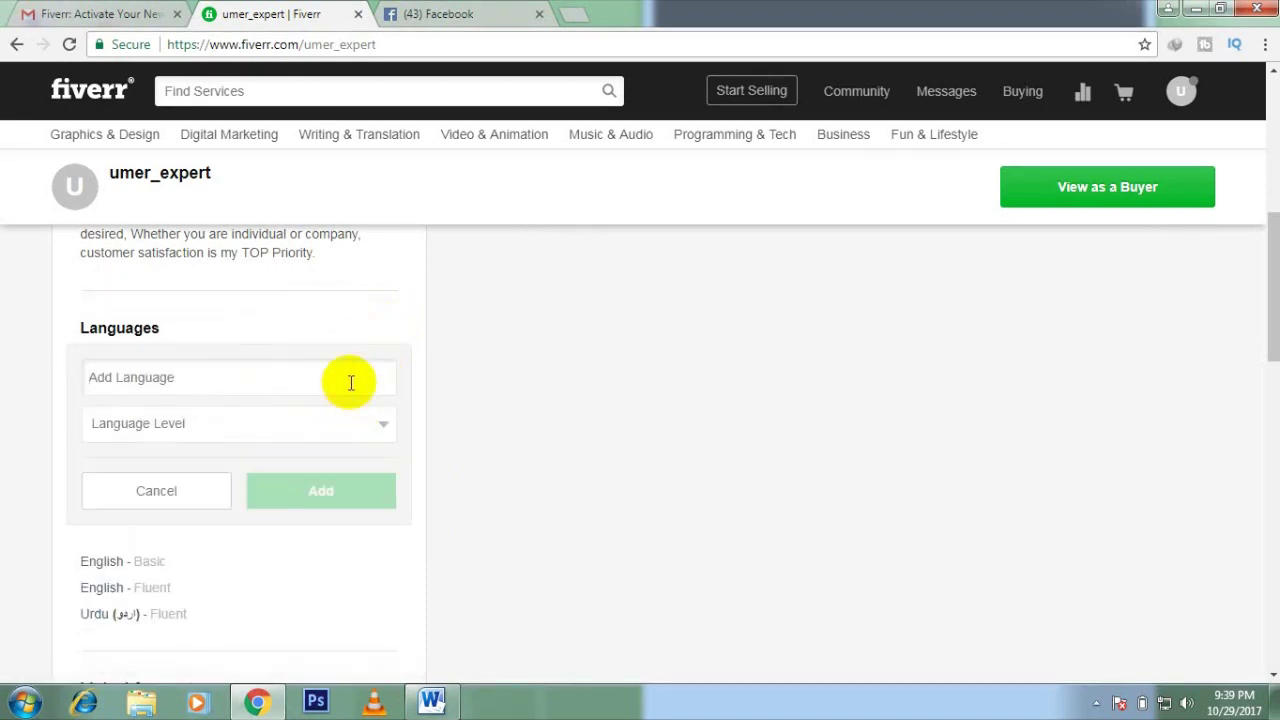
type("Pasht")
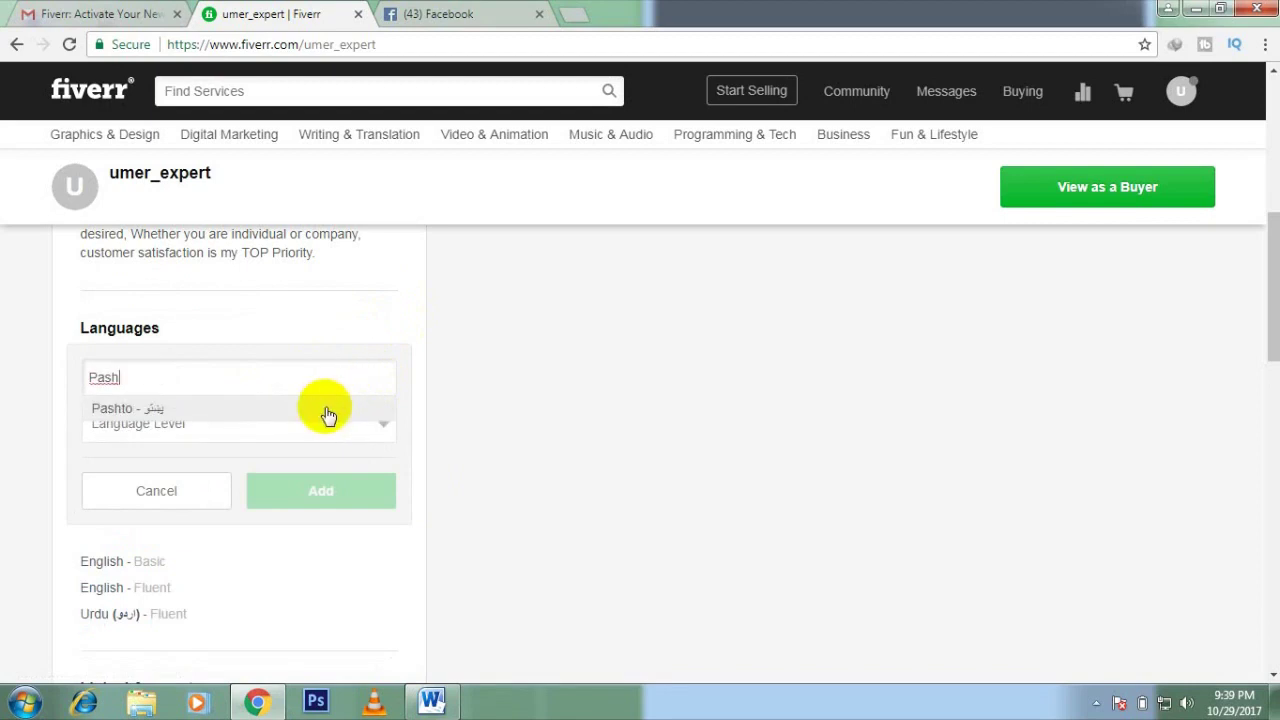
left_click(323, 410)
left_click(323, 425)
left_click(304, 501)
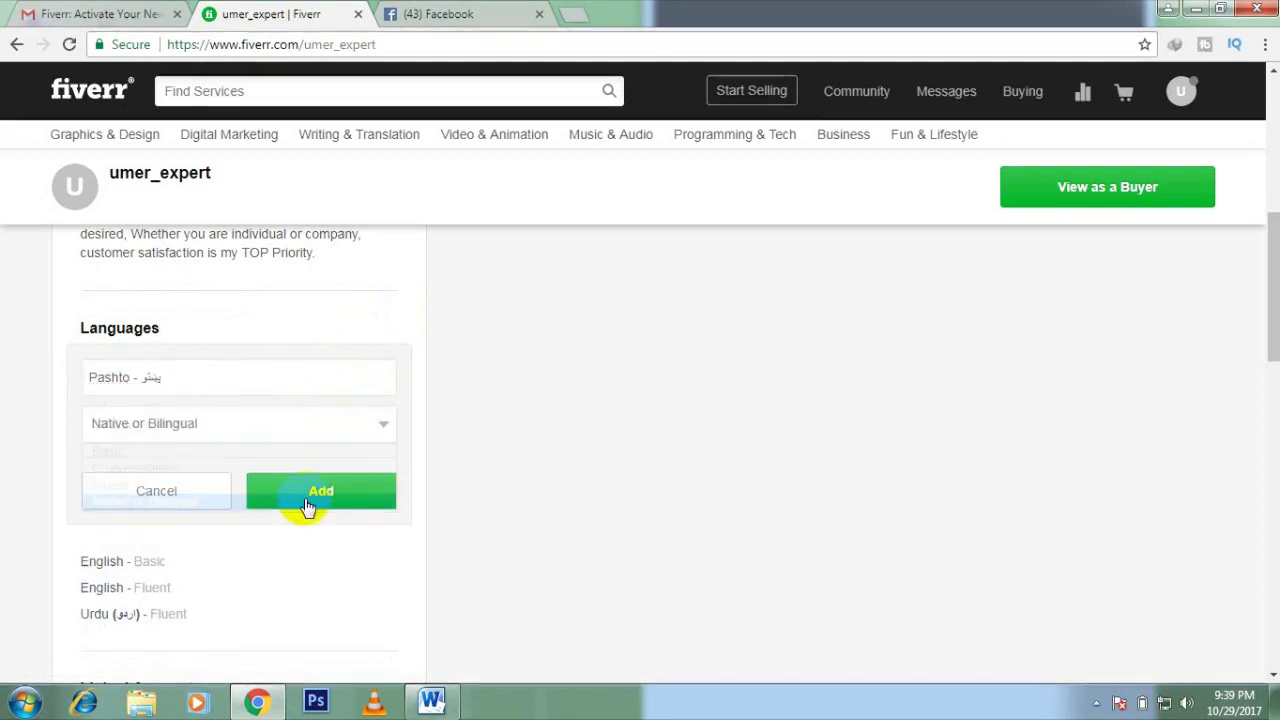
left_click(318, 494)
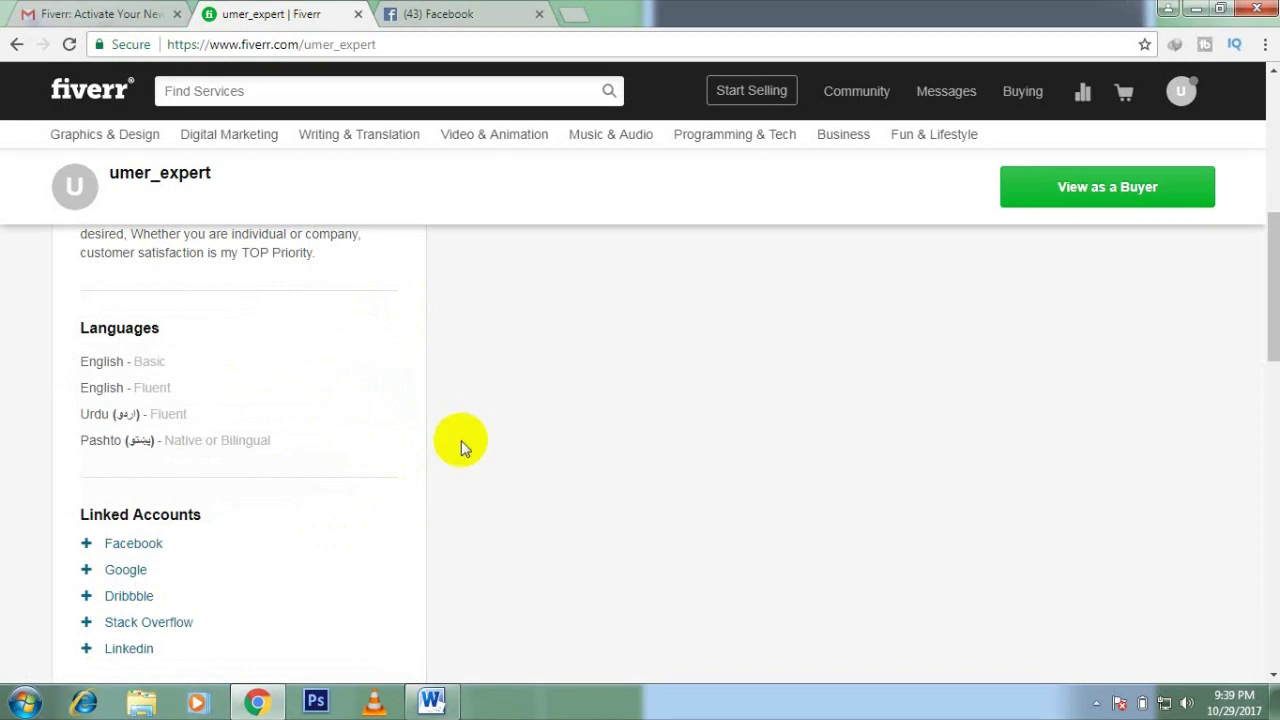
scroll(460, 443, "down", 1)
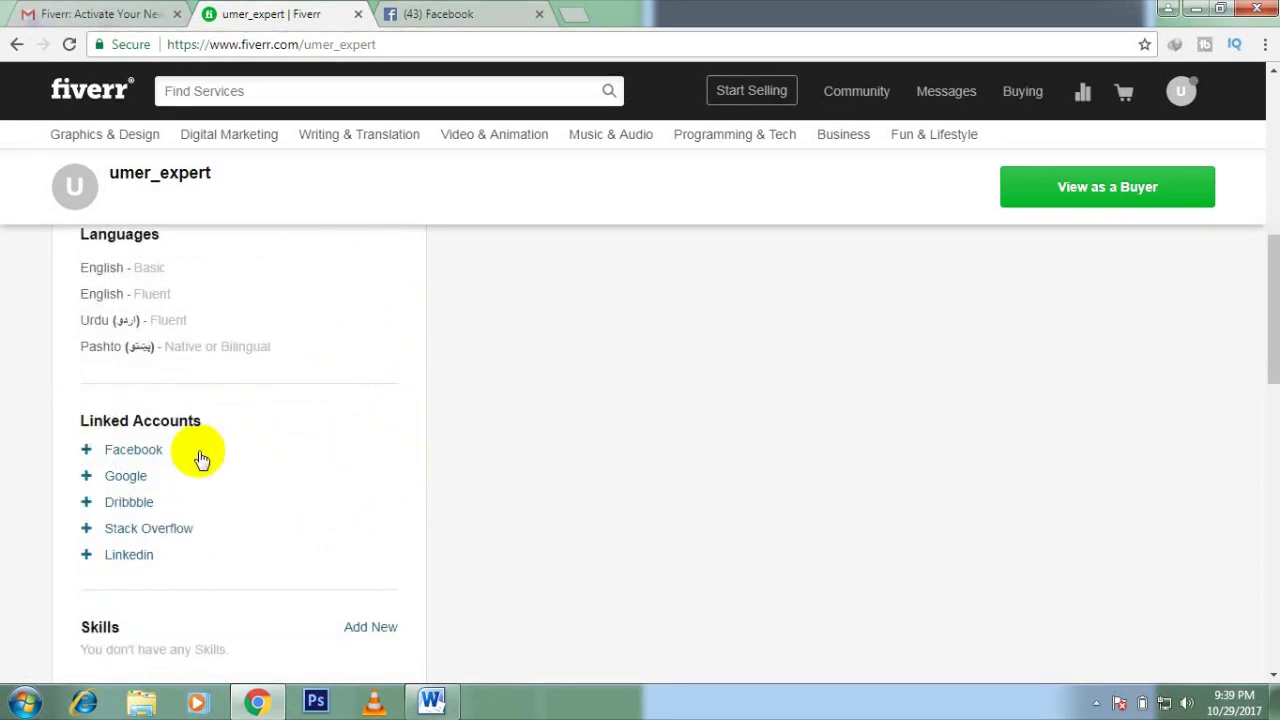
Step: Link the Facebook account by approving Fiverr's access in the Facebook sign-in popup
left_click(143, 451)
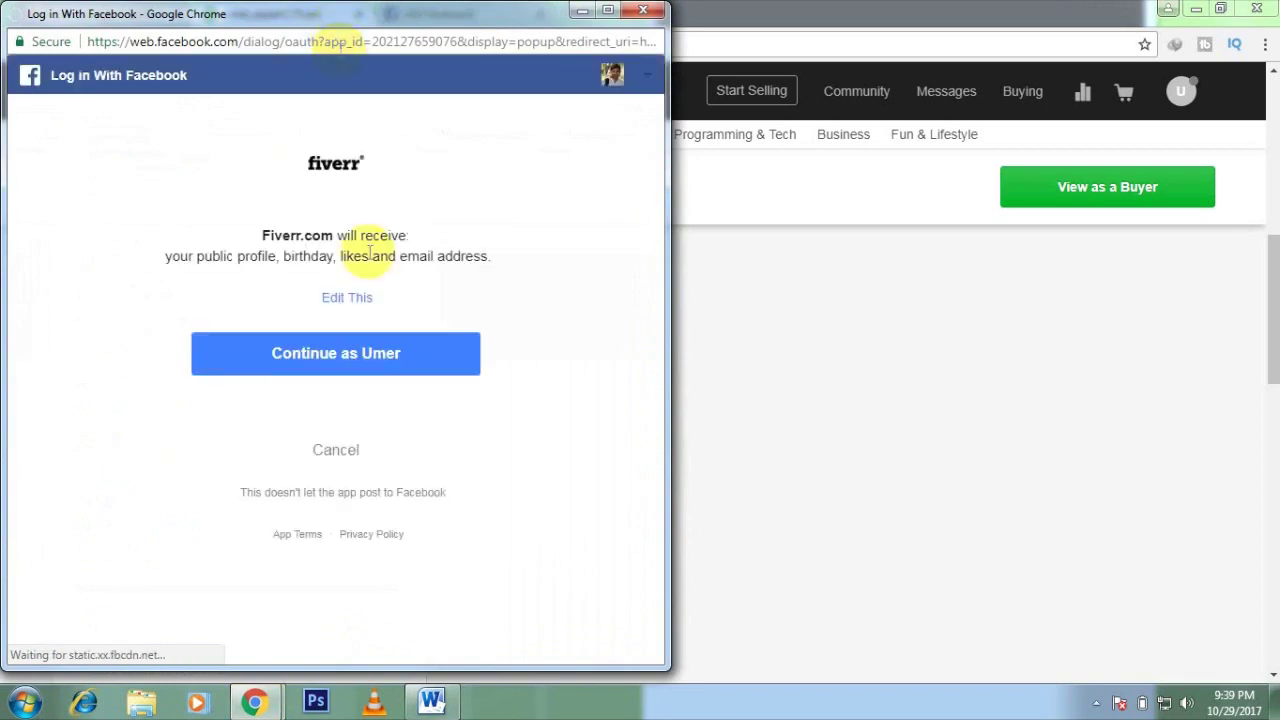
left_click_drag(449, 14, 460, 95)
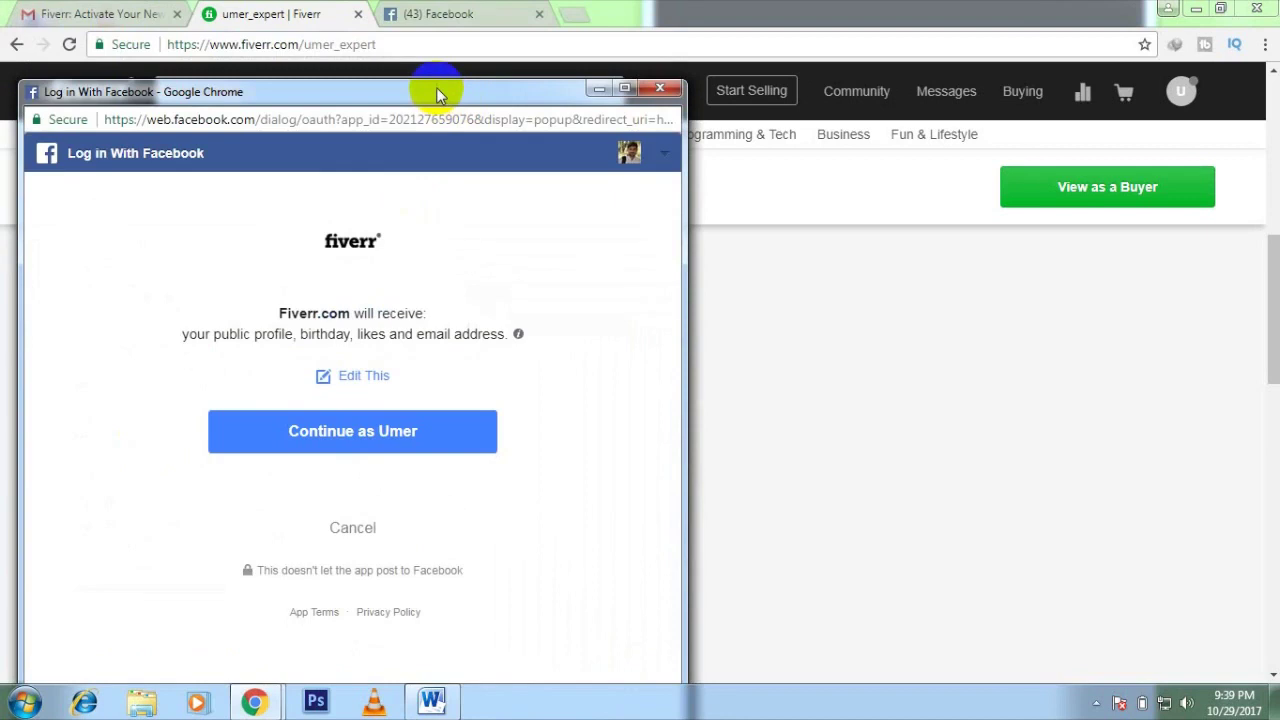
left_click(382, 449)
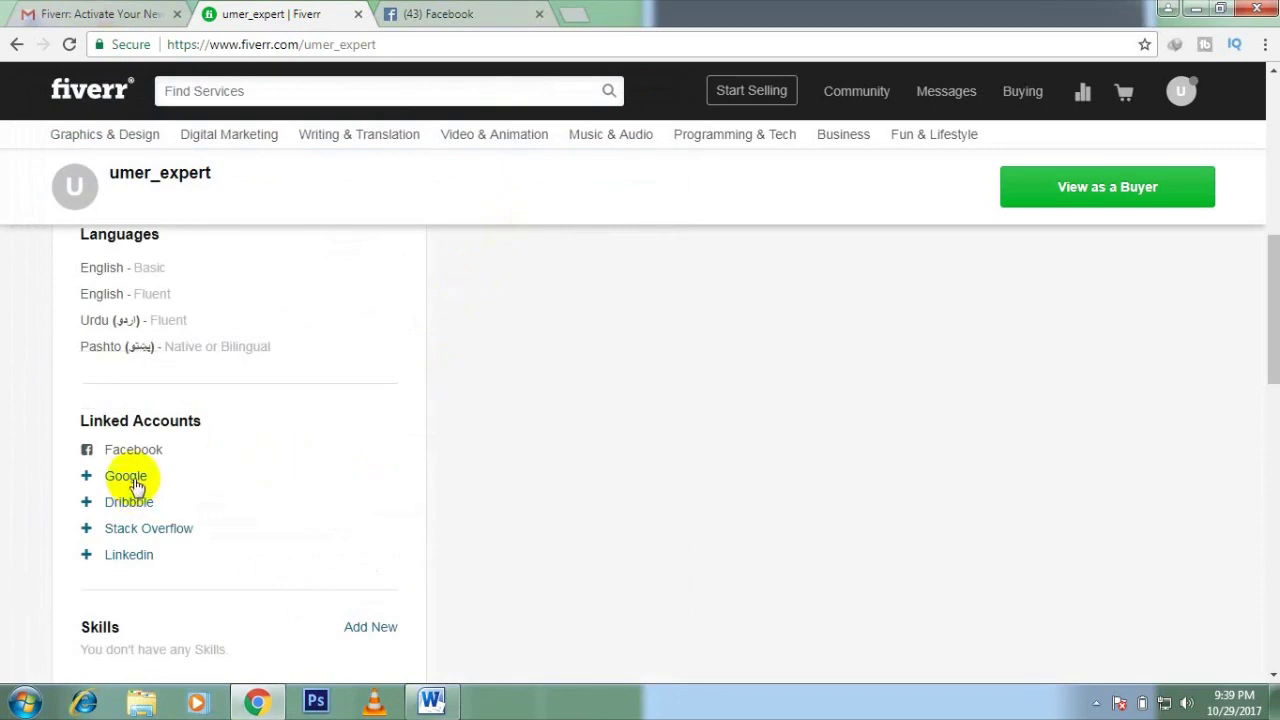
left_click(127, 477)
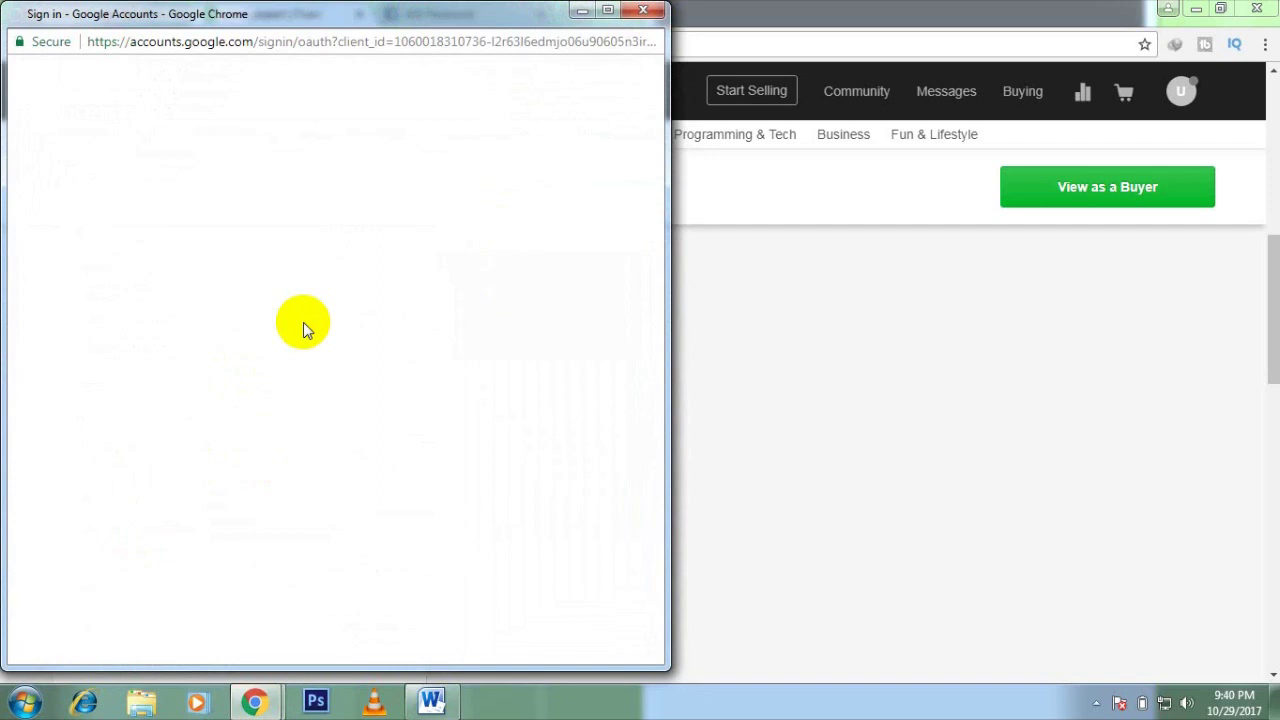
Step: Pick the Google account to link and allow Fiverr to connect to it
scroll(414, 362, "down", 1)
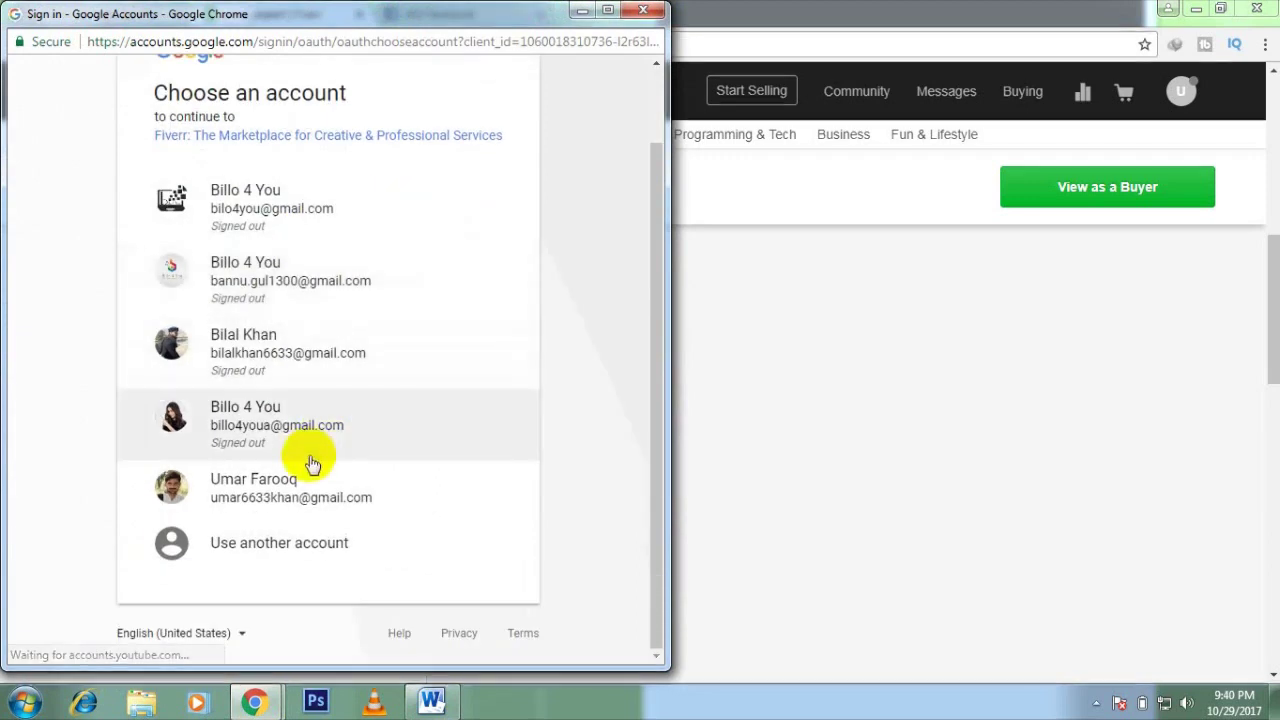
left_click(306, 481)
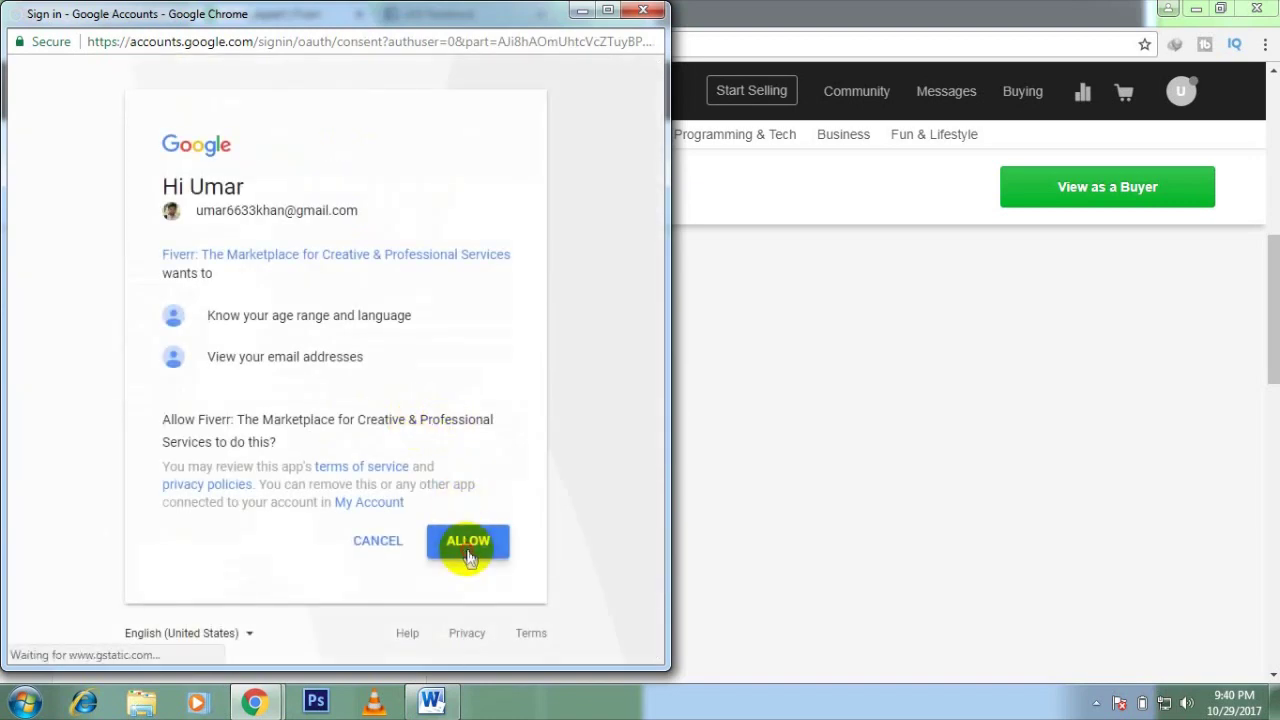
left_click(467, 552)
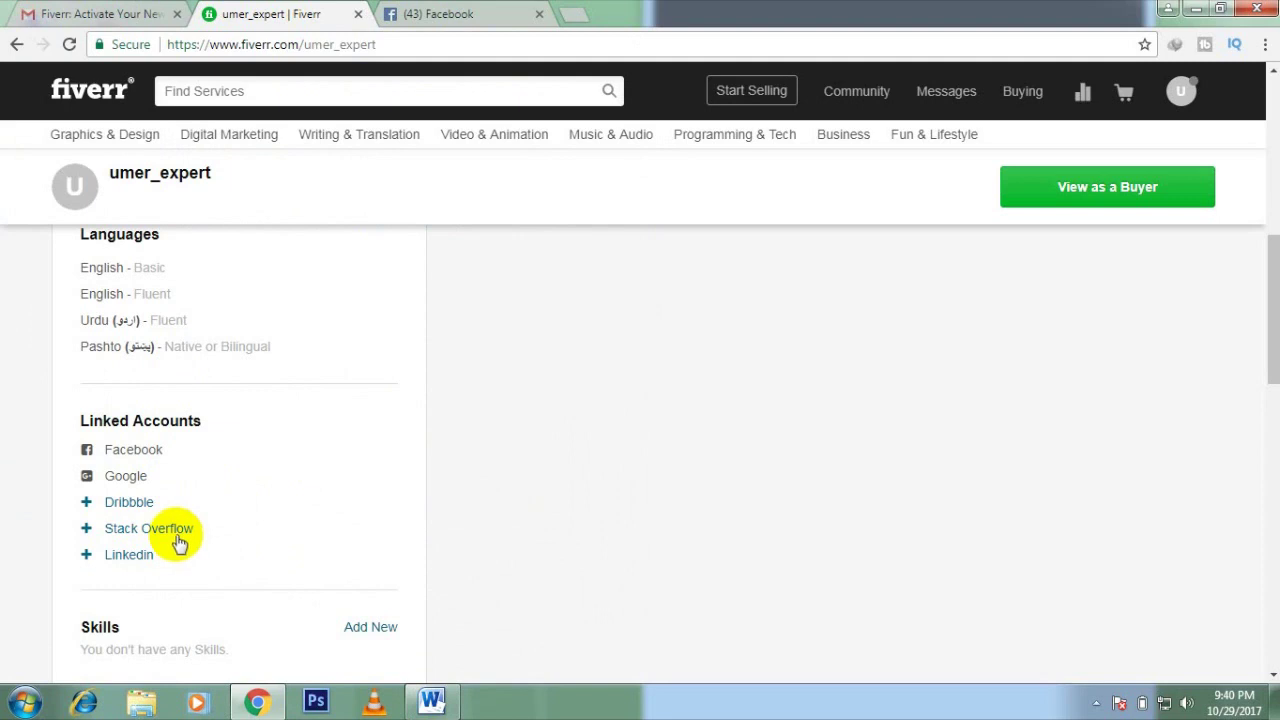
Step: Add Adobephotoshop as a skill at Expert level
scroll(271, 515, "down", 1)
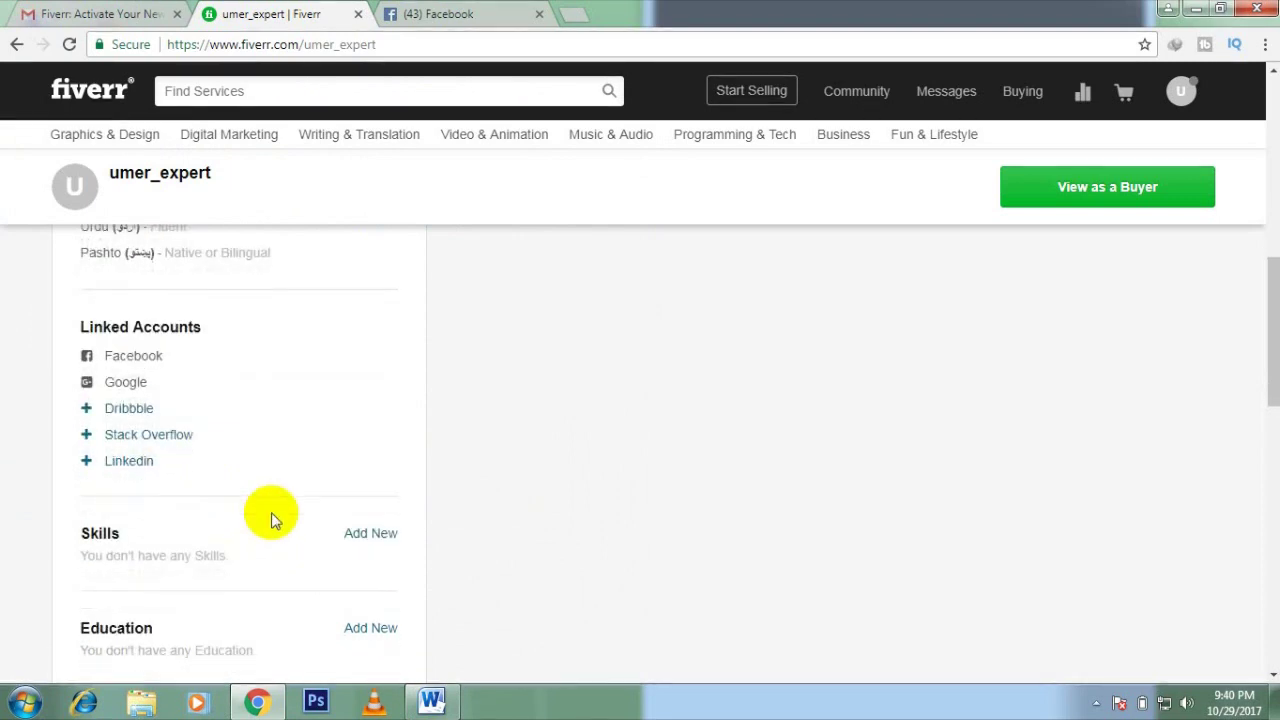
scroll(271, 512, "down", 2)
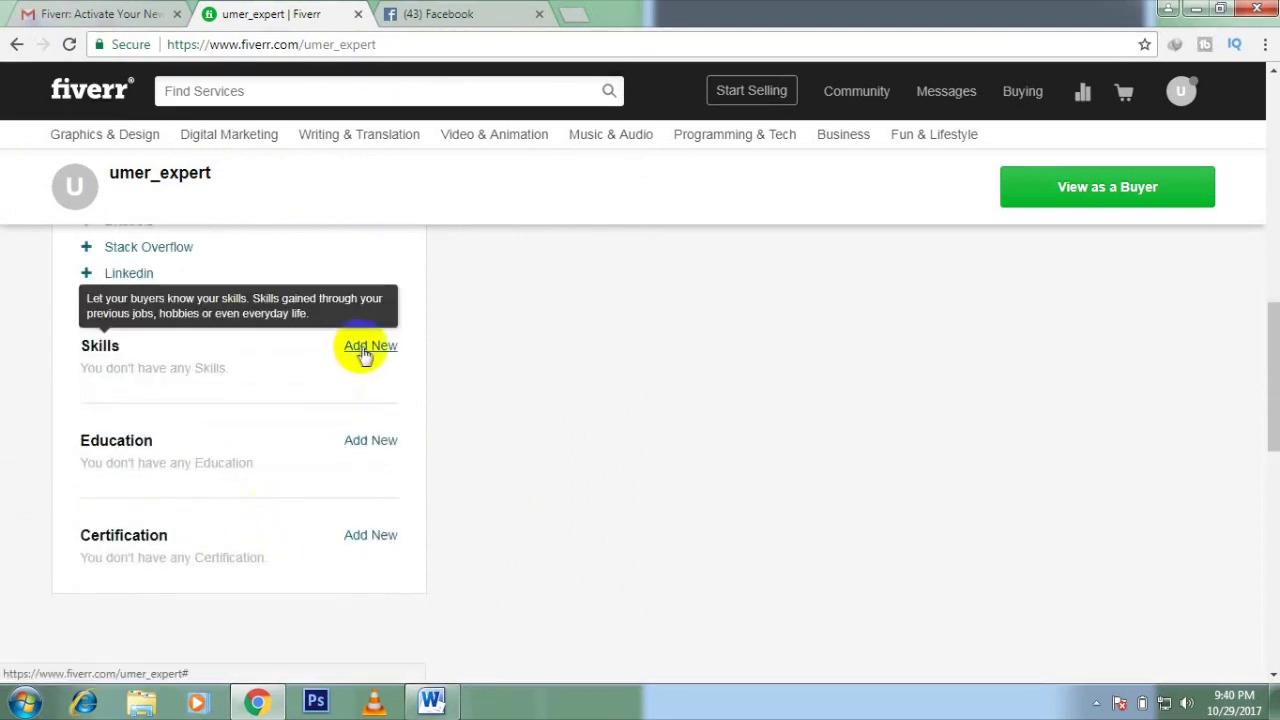
left_click(365, 350)
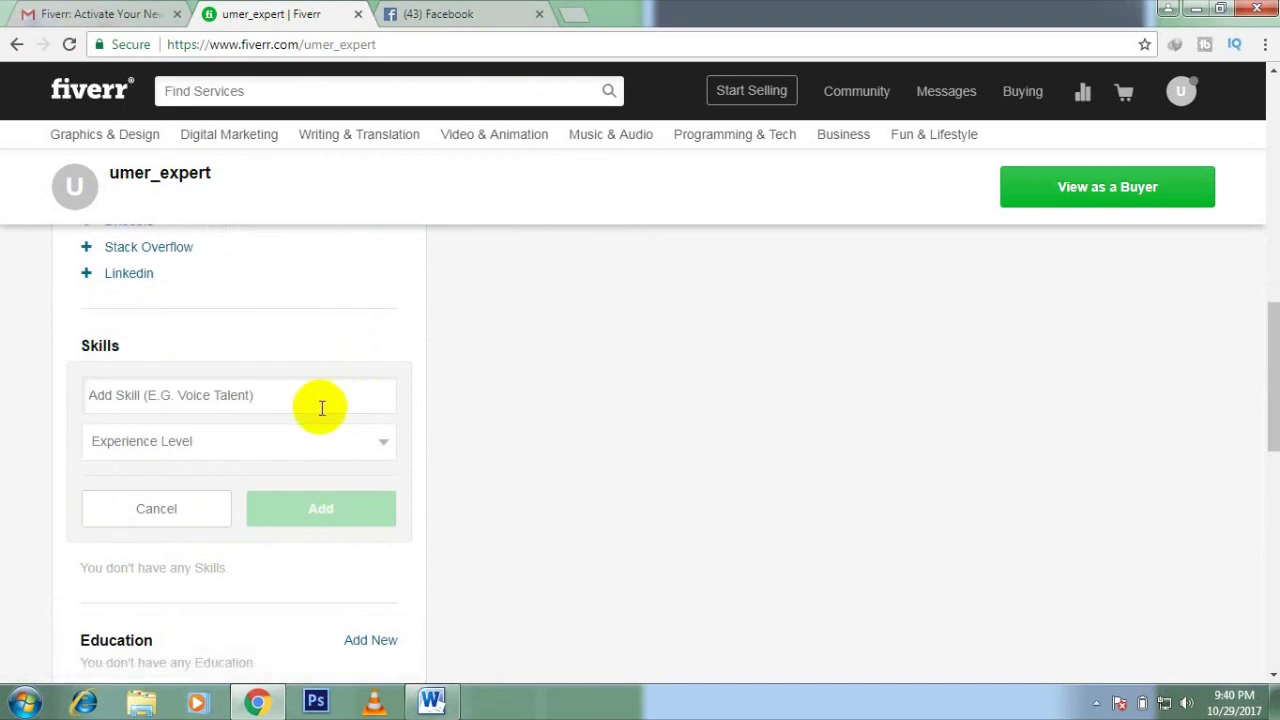
type("Adobe")
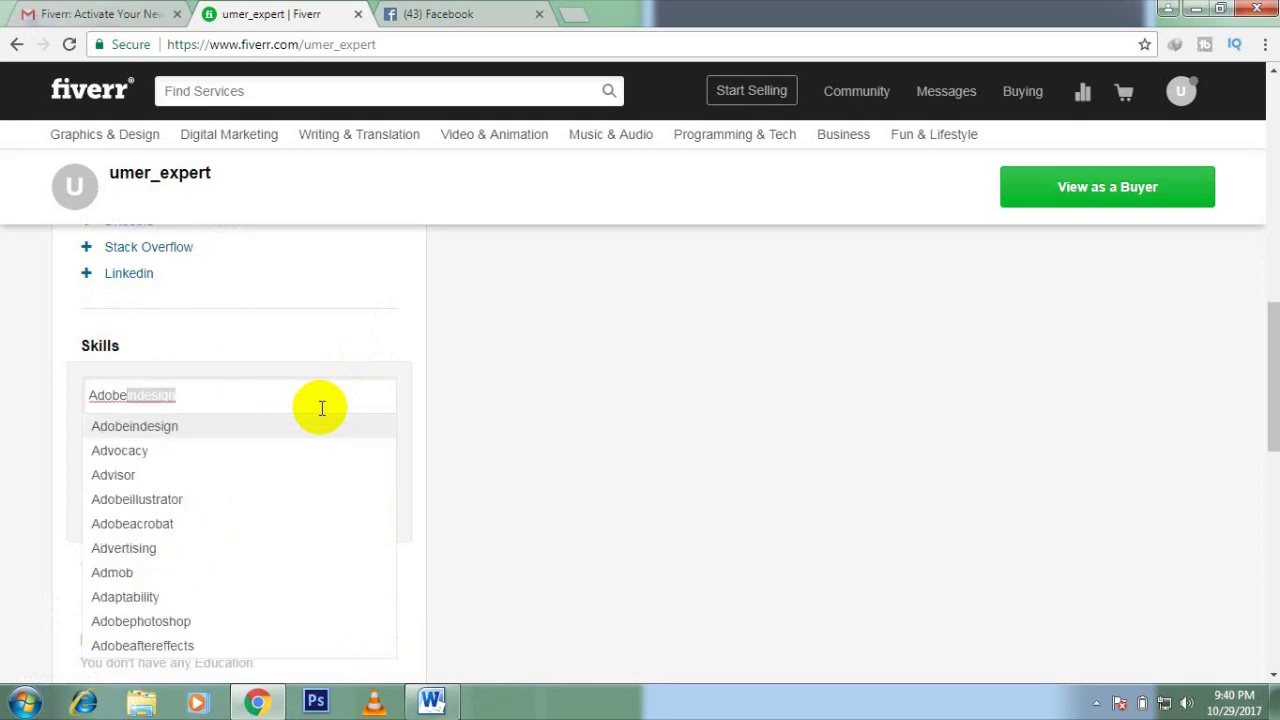
key("Down")
key("Down")
key("Down")
key("Down")
key("Down")
key("Down")
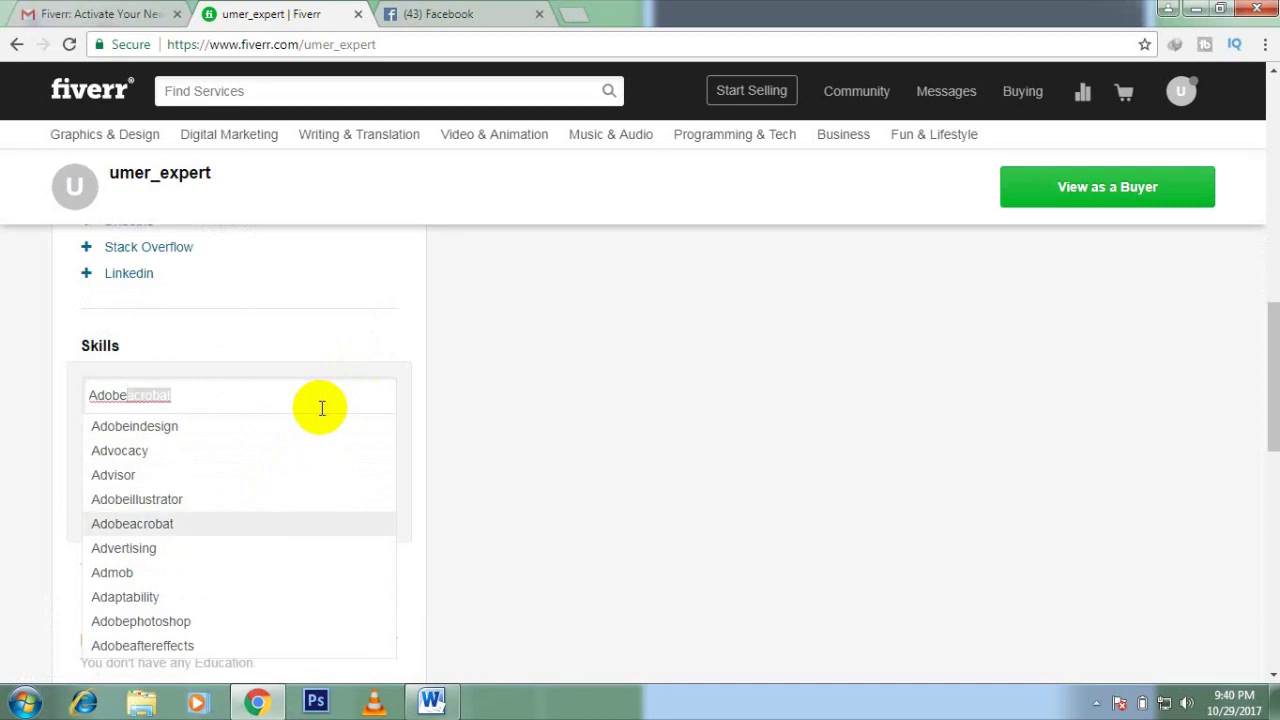
key("Down")
key("Down")
key("Return")
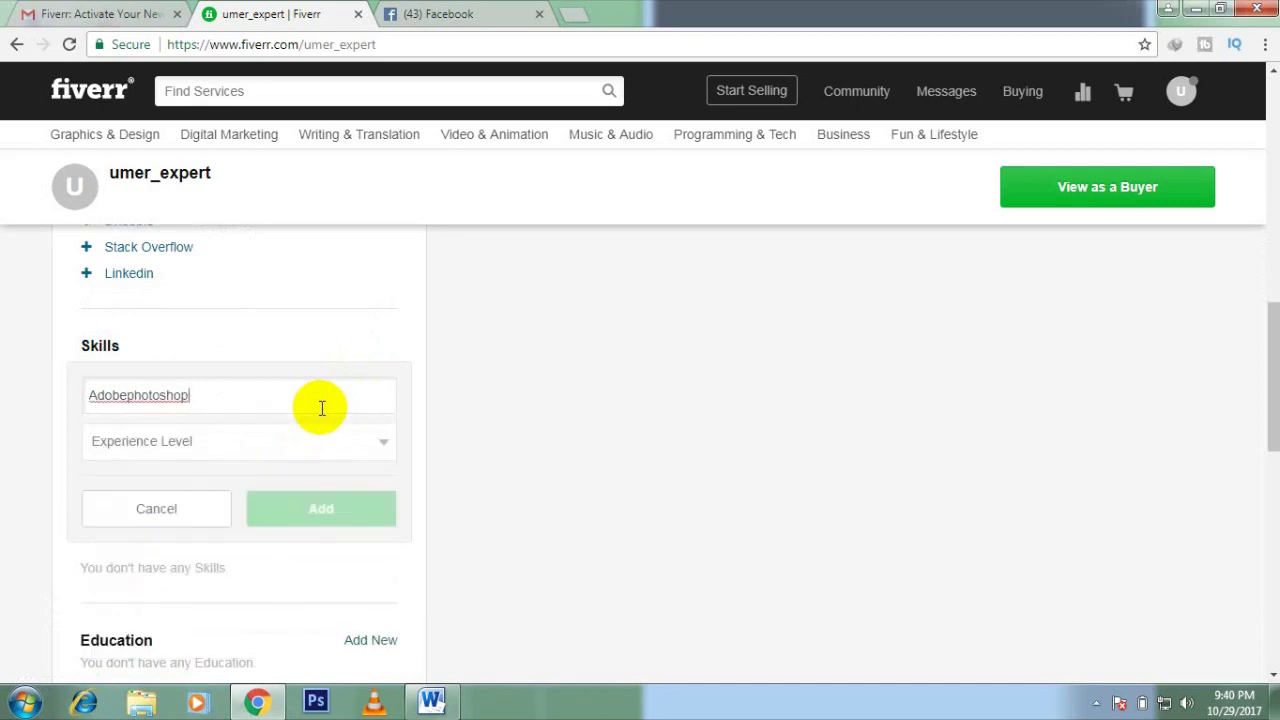
left_click(322, 441)
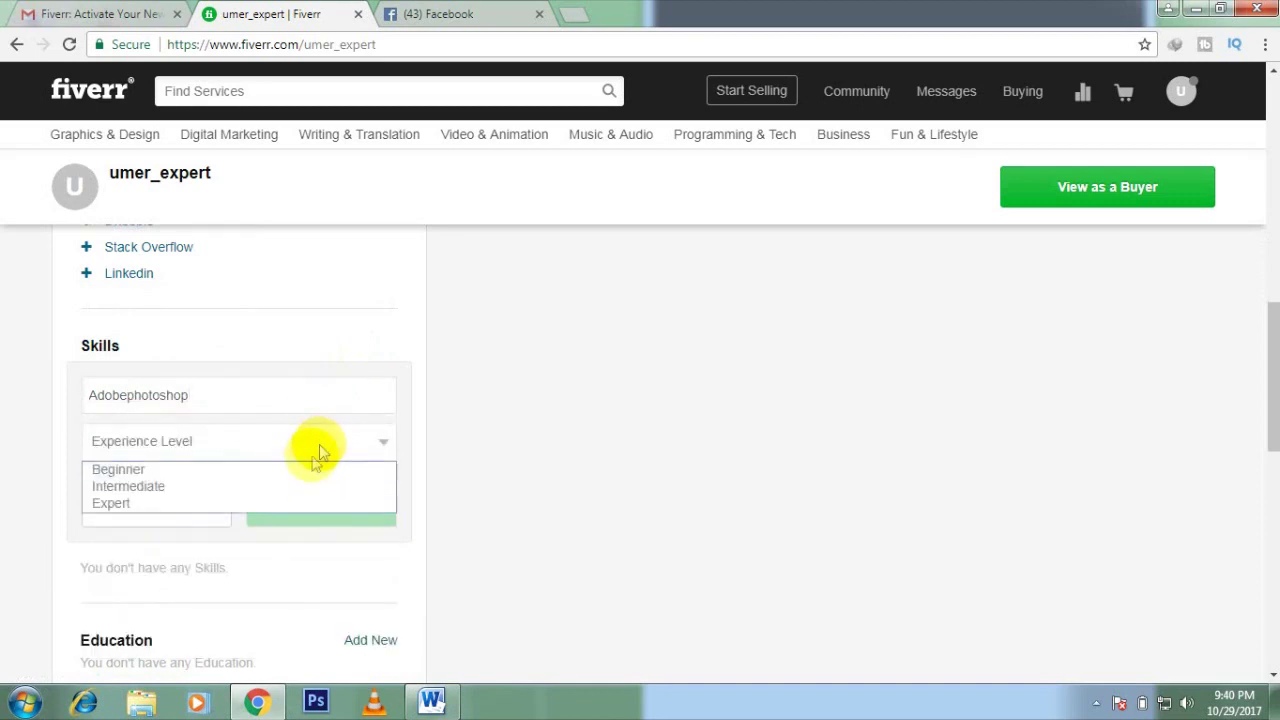
left_click(305, 505)
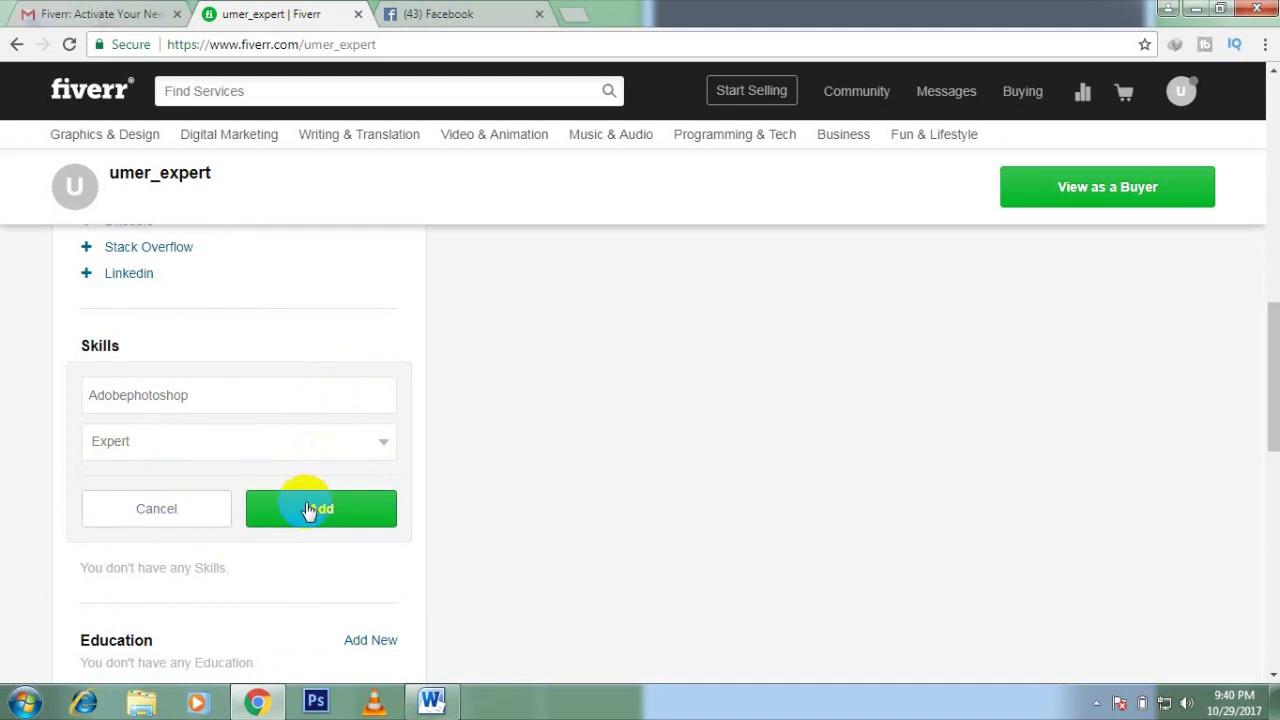
left_click(309, 510)
Step: Add Graphic Design as a skill at Expert level
left_click(366, 345)
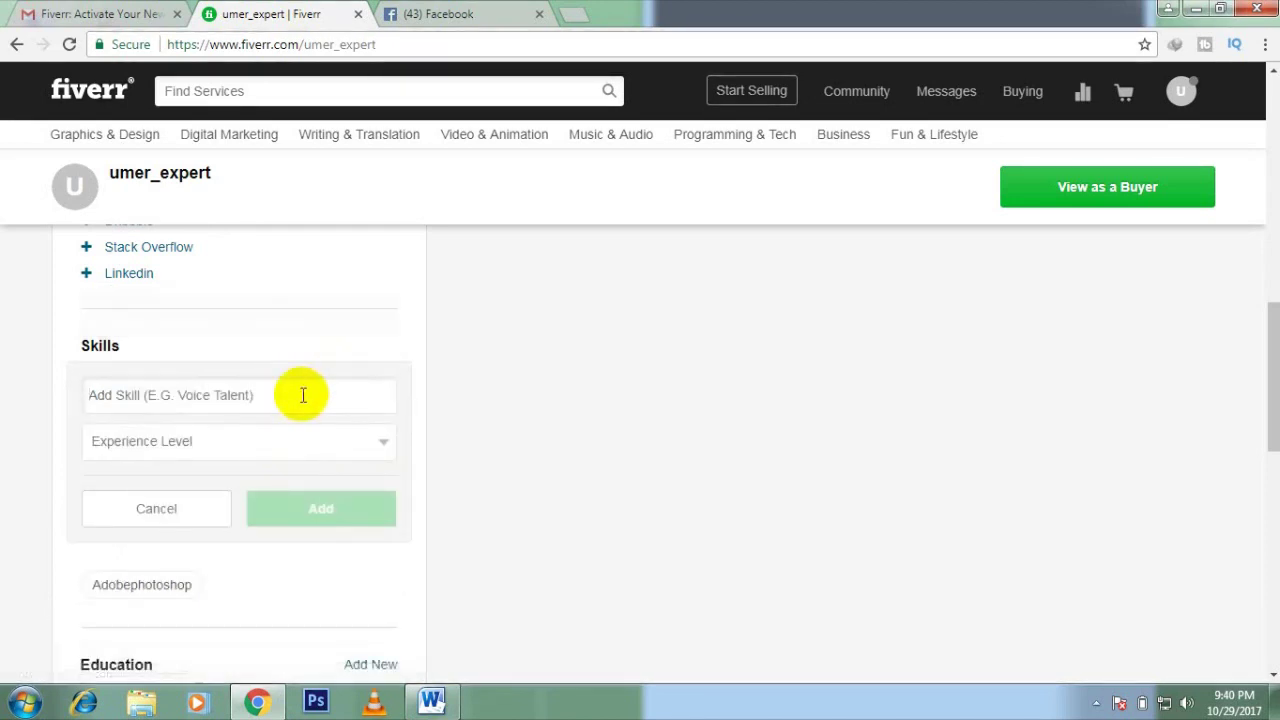
type("Grap")
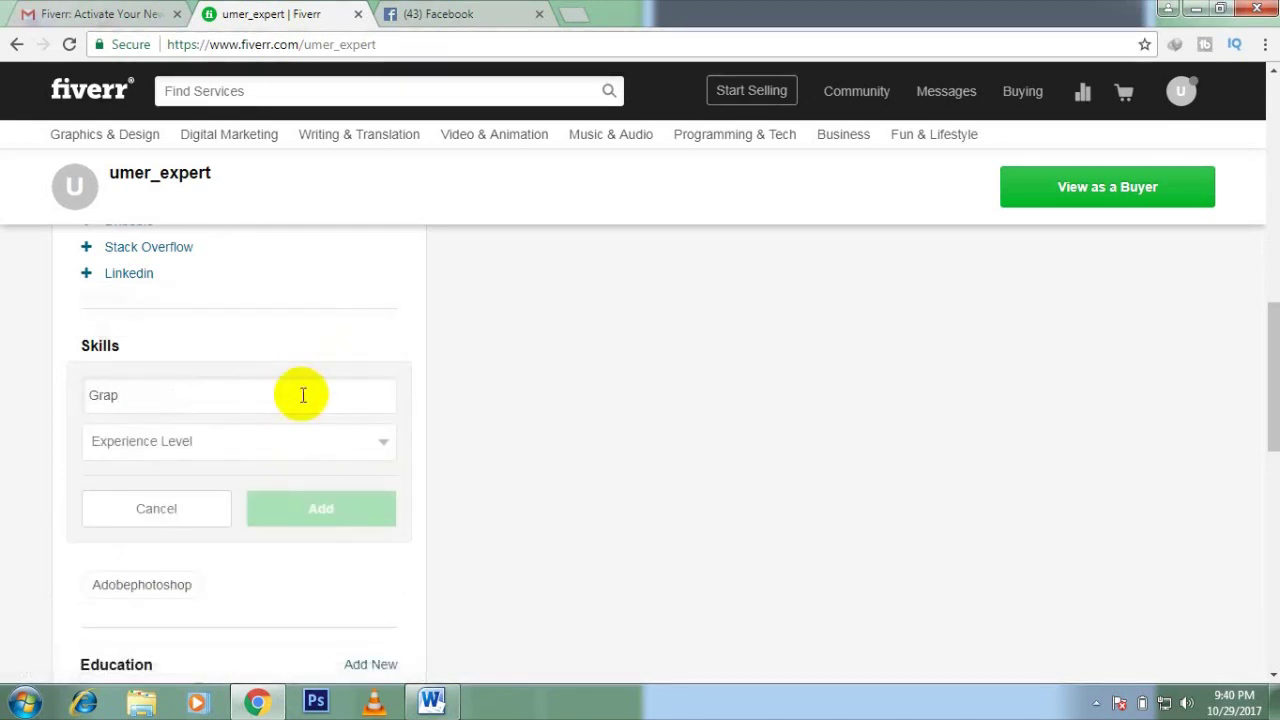
type("hic")
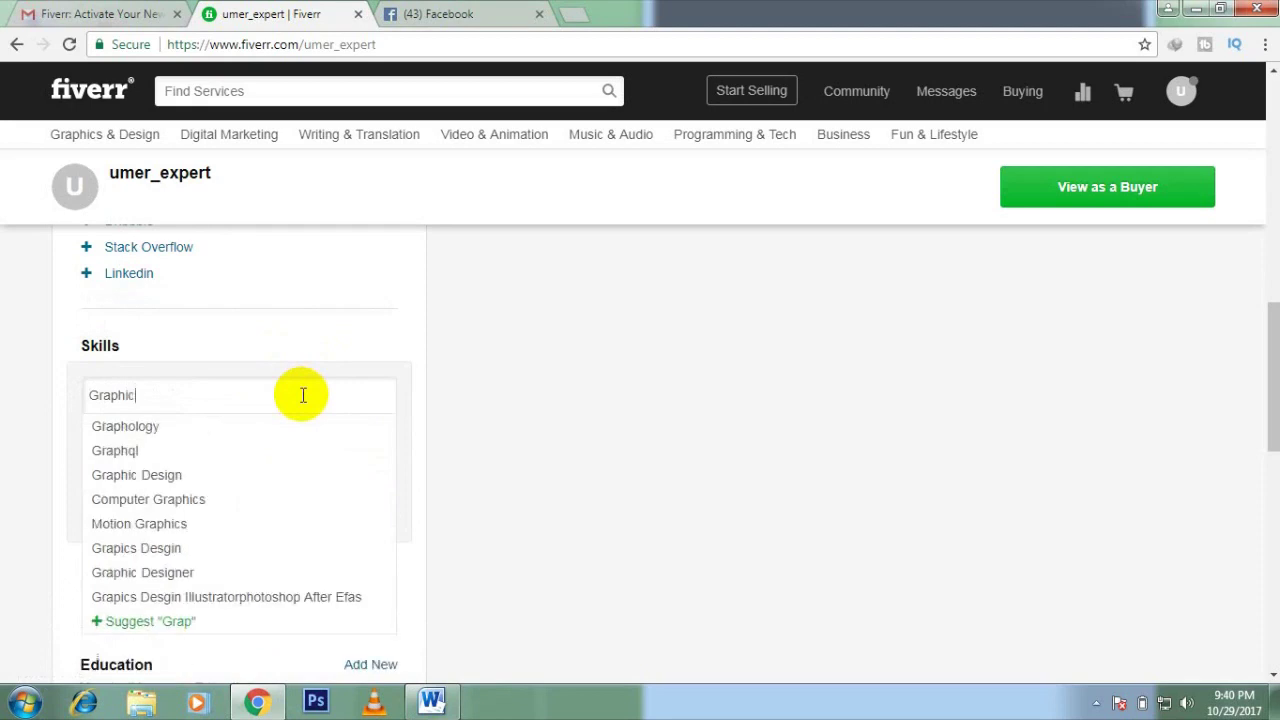
left_click(229, 427)
left_click(268, 445)
left_click(255, 503)
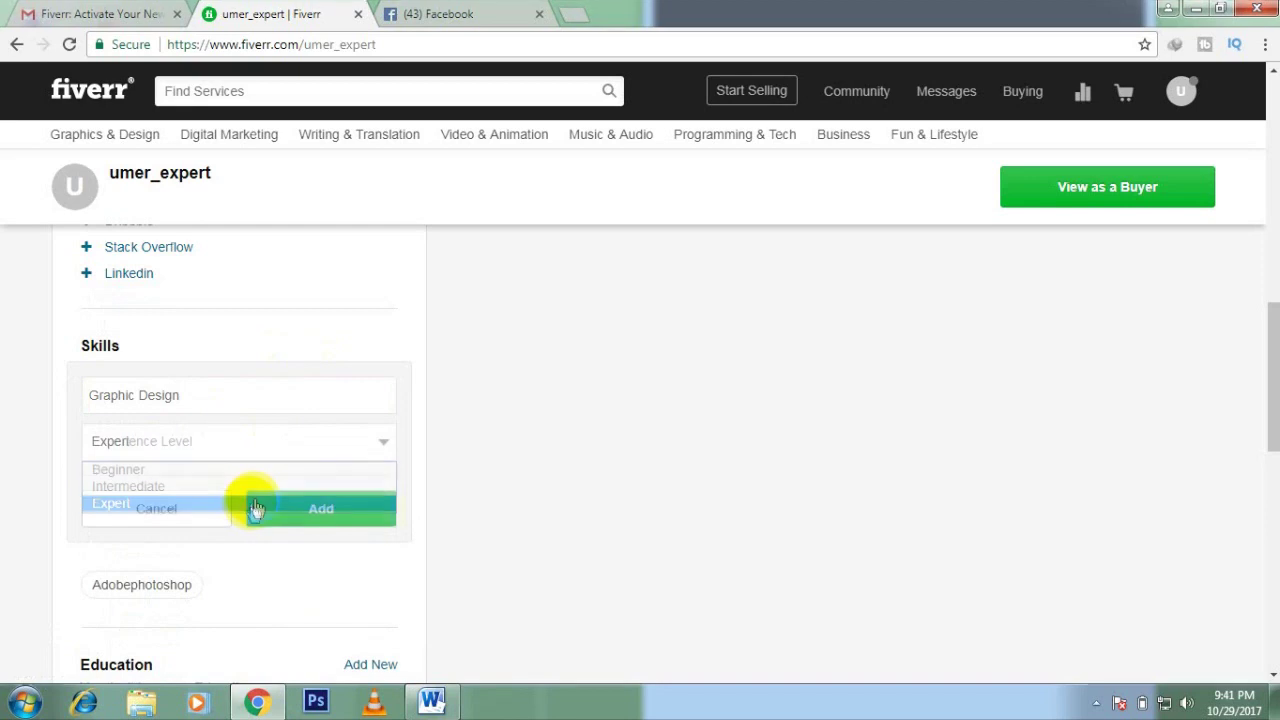
left_click(276, 510)
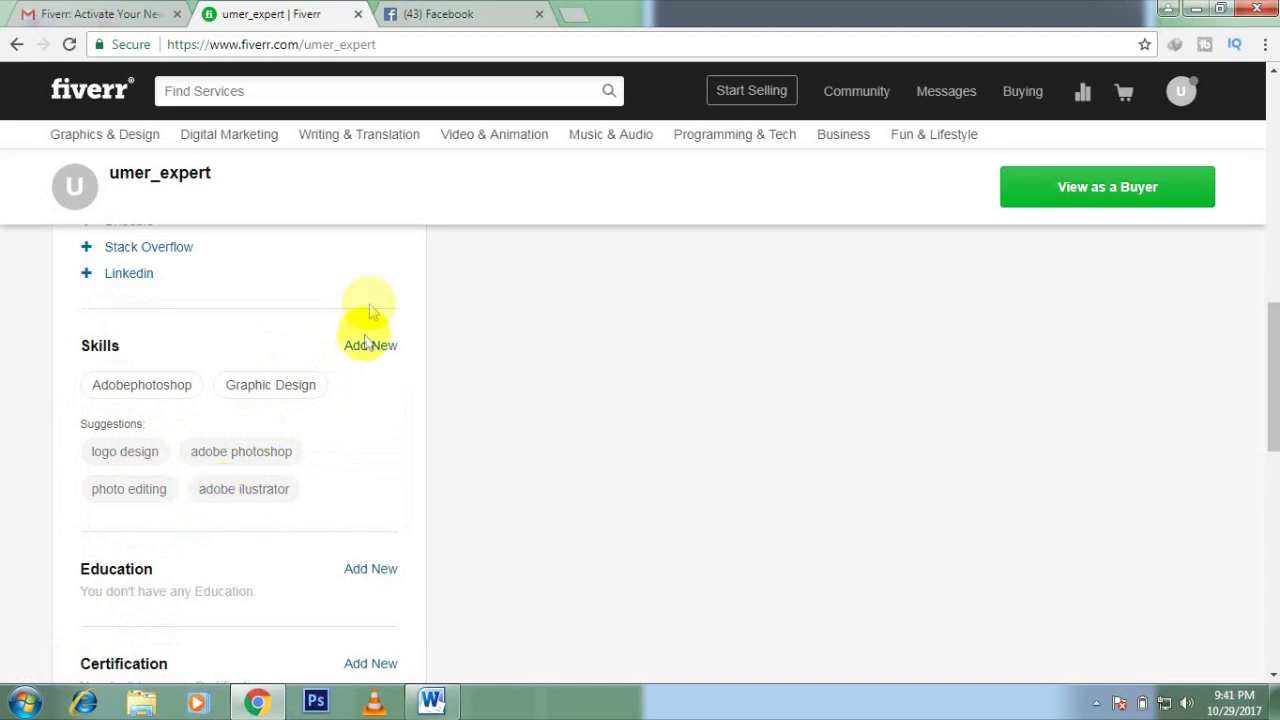
Step: Add the suggested Adobe Ilustrator skill at Intermediate level
left_click(268, 488)
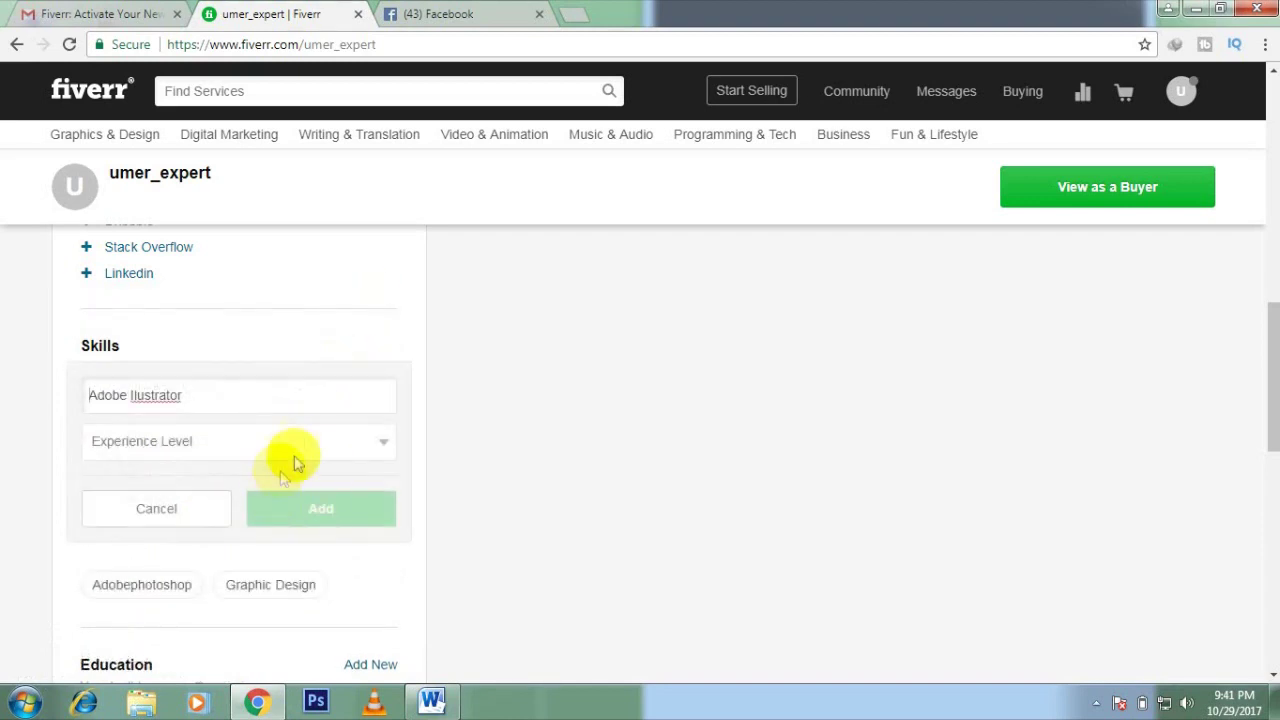
left_click(291, 452)
left_click(287, 497)
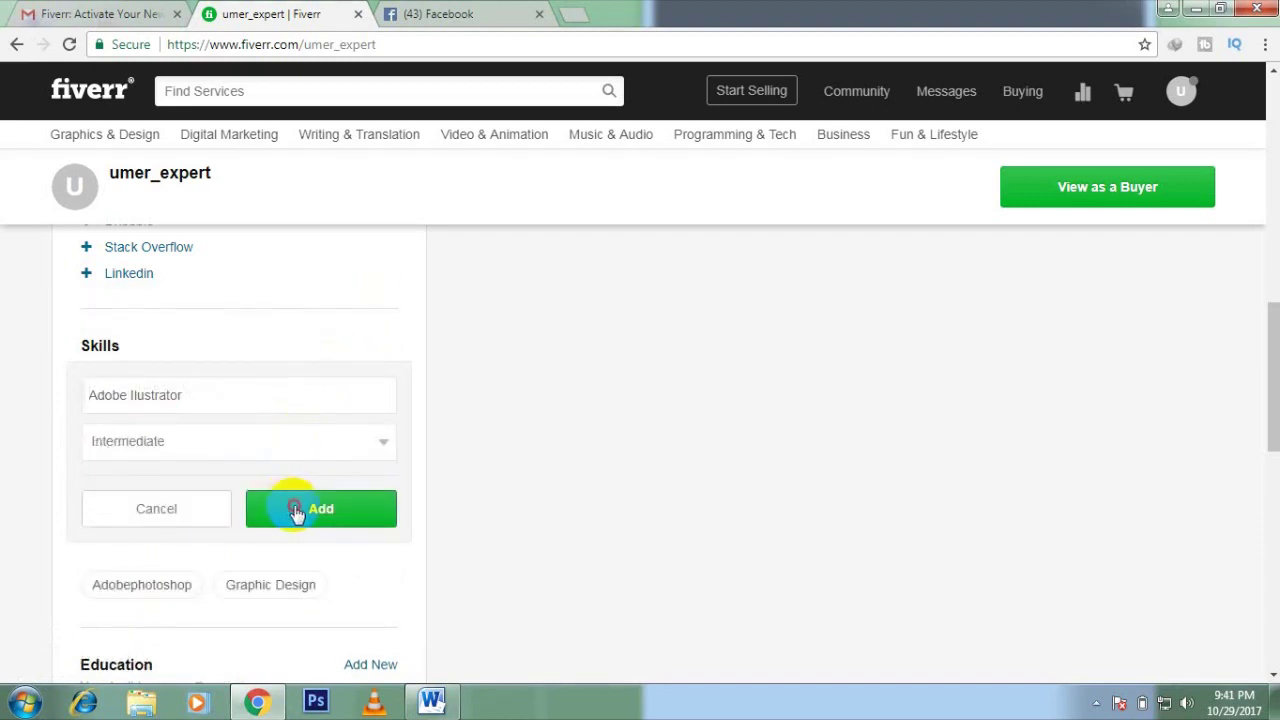
left_click(294, 511)
Step: Add Wordpress as a skill at Expert level
left_click(357, 346)
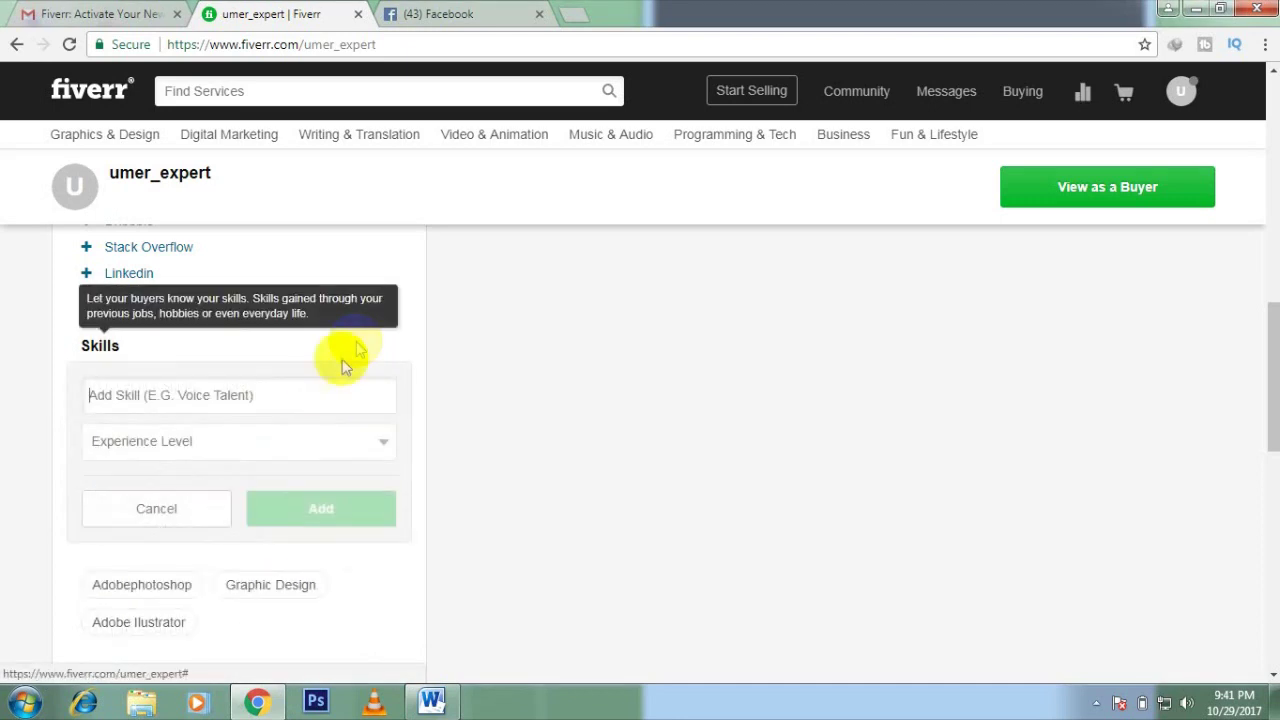
type("Wordpress")
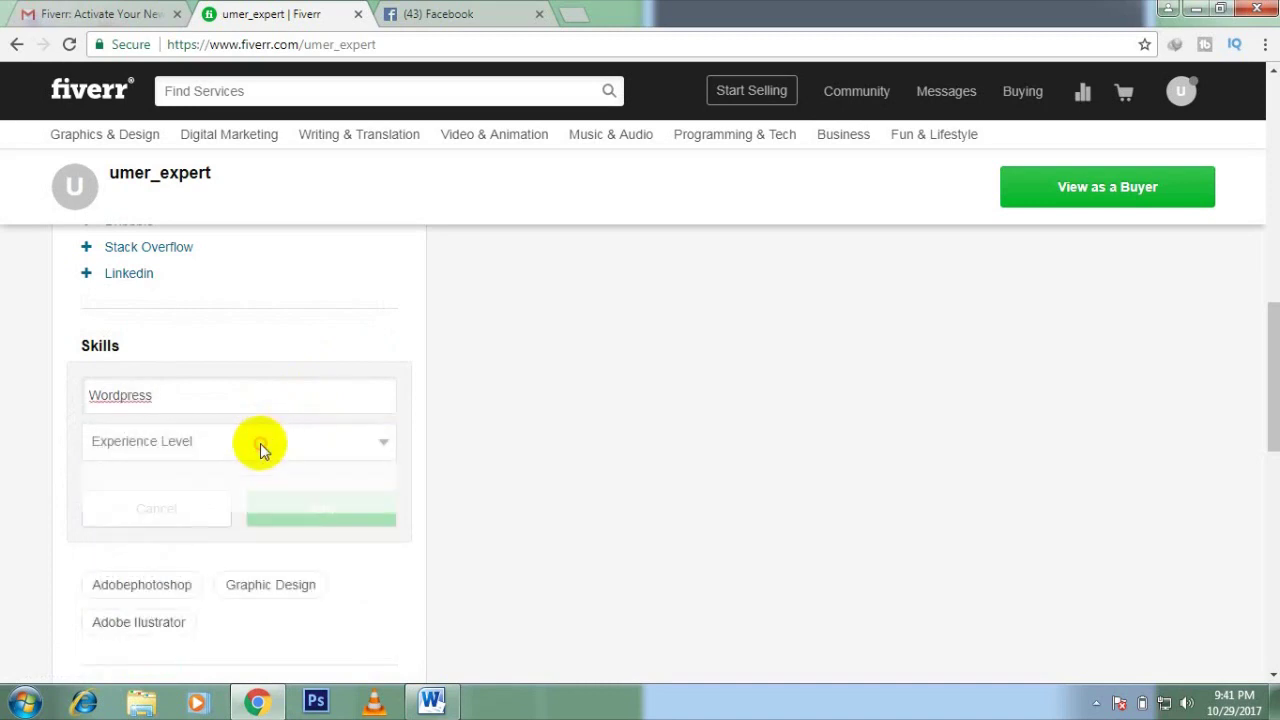
left_click(260, 445)
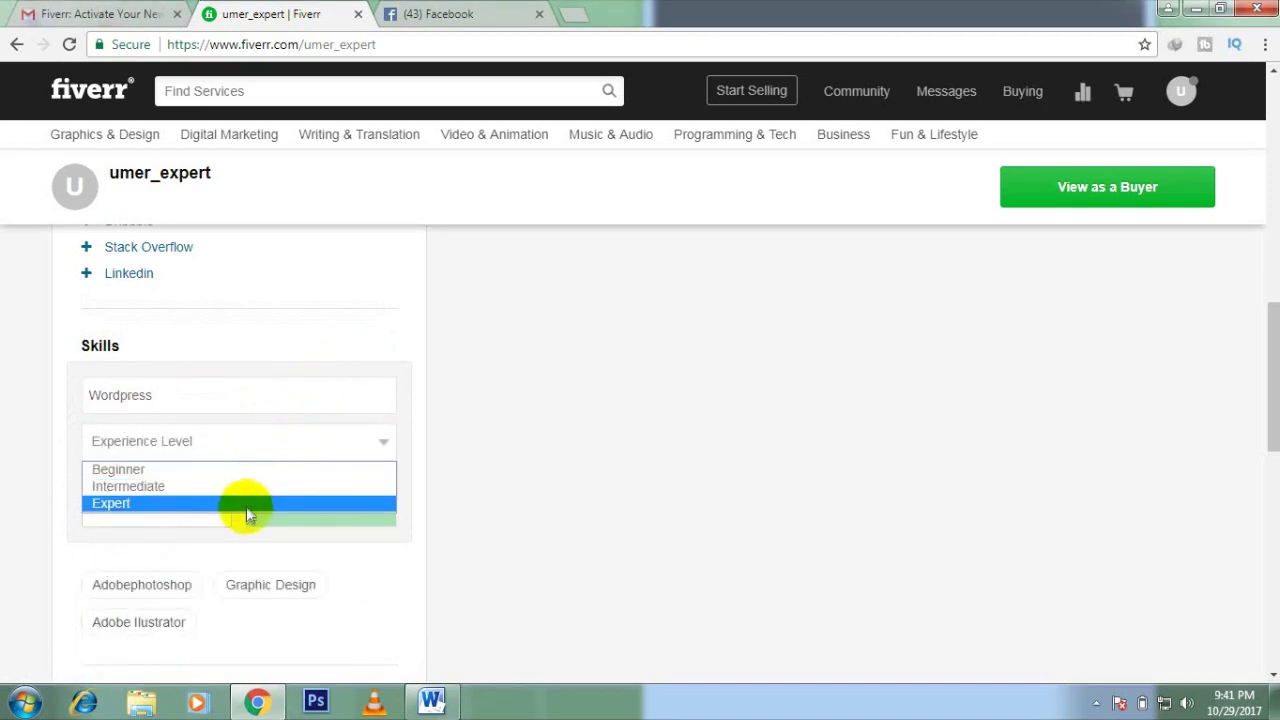
left_click(251, 505)
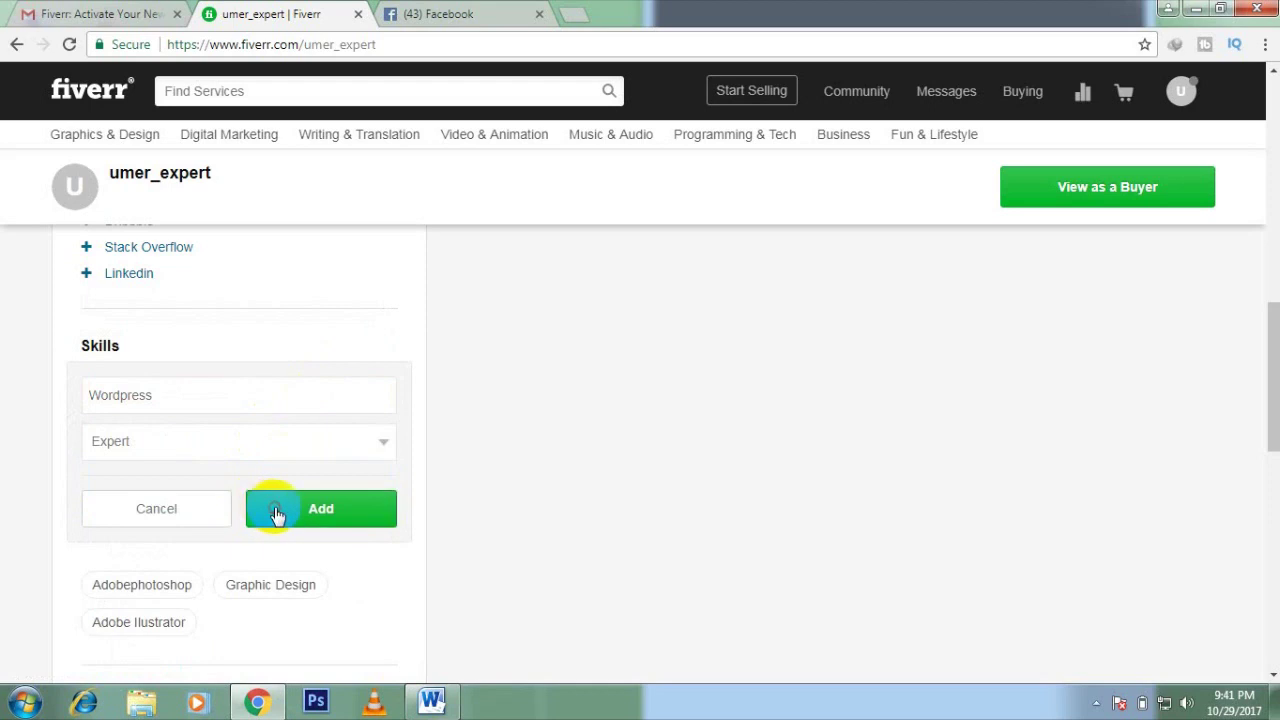
left_click(274, 514)
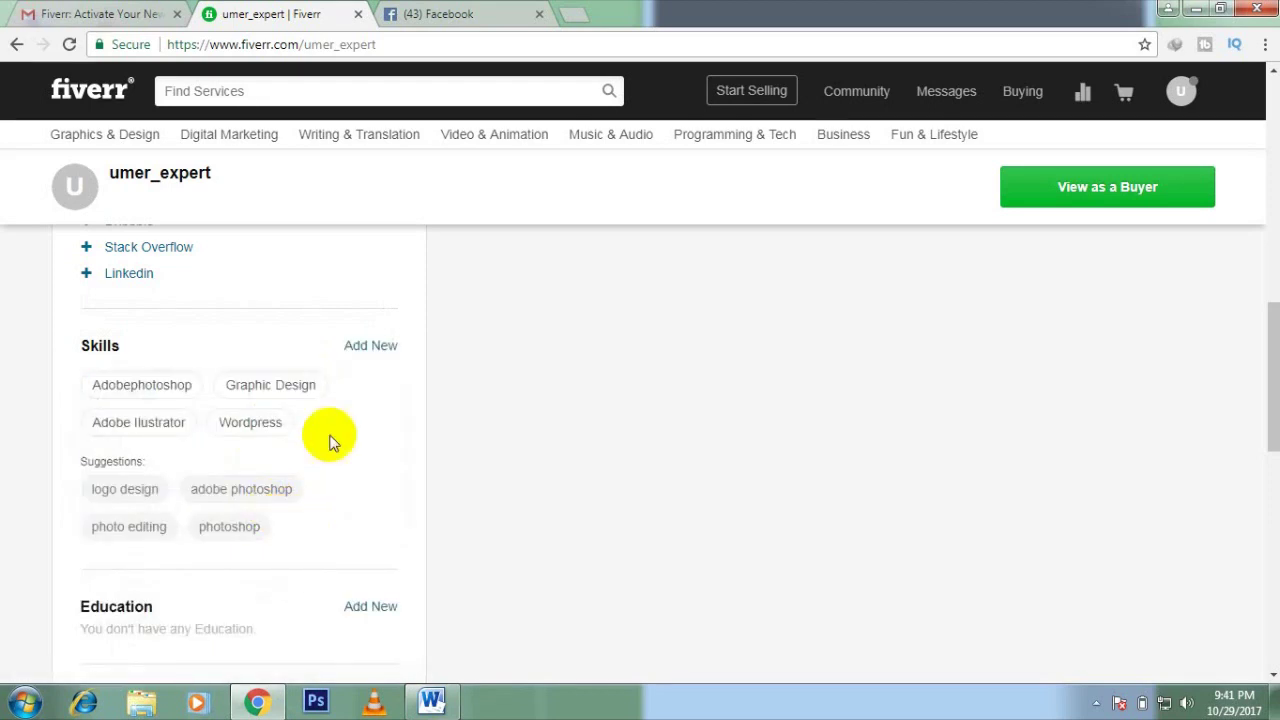
scroll(333, 441, "down", 2)
Step: Start a new education entry with country Pakistan and college UST Bannu
left_click(358, 426)
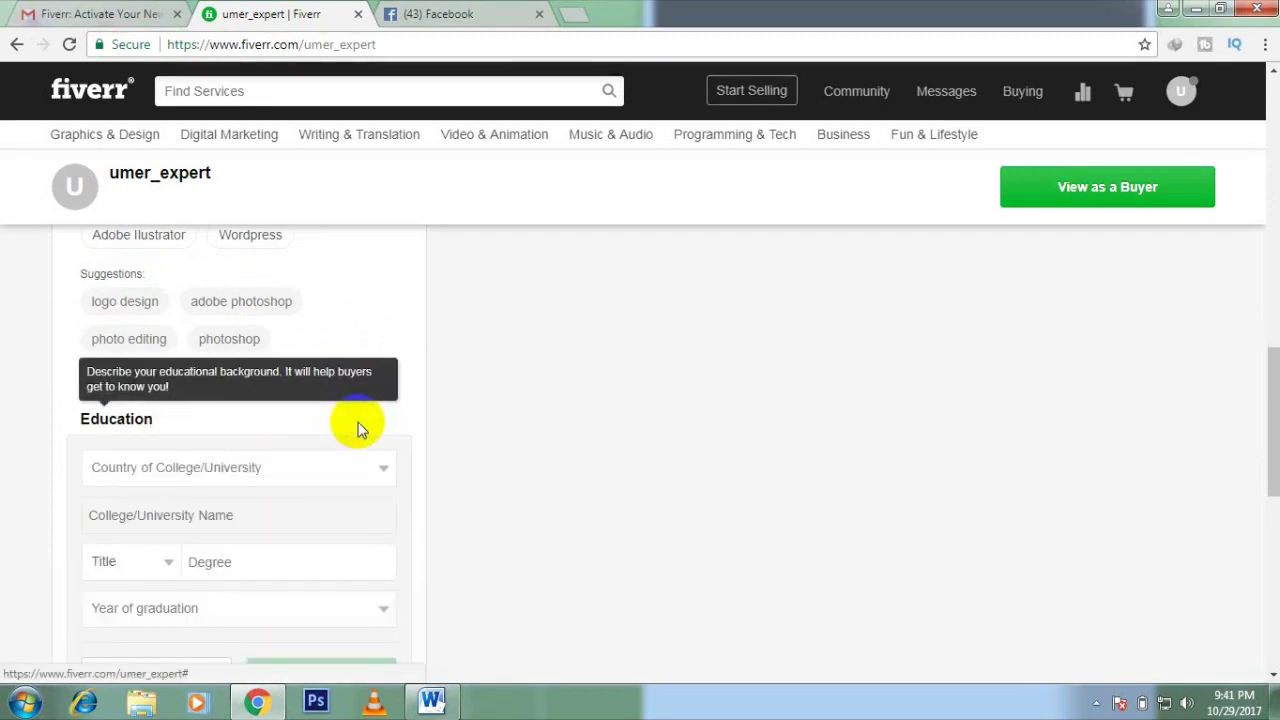
left_click(347, 469)
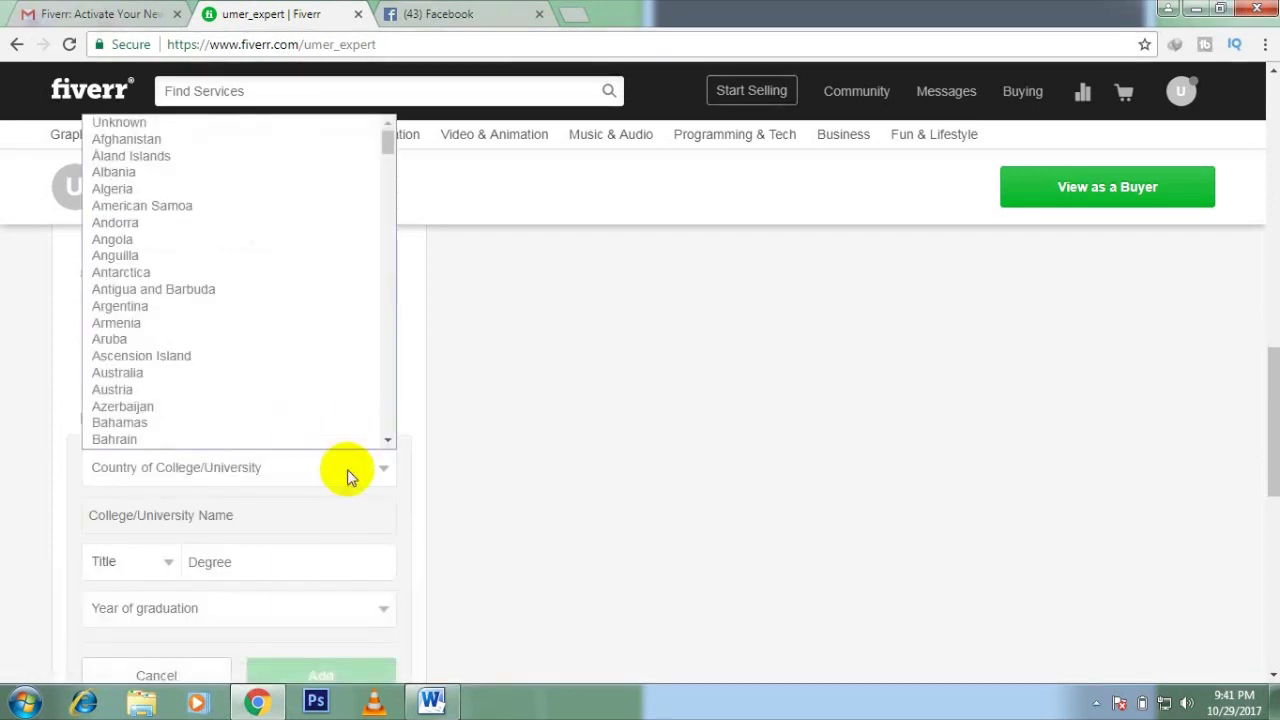
type("p")
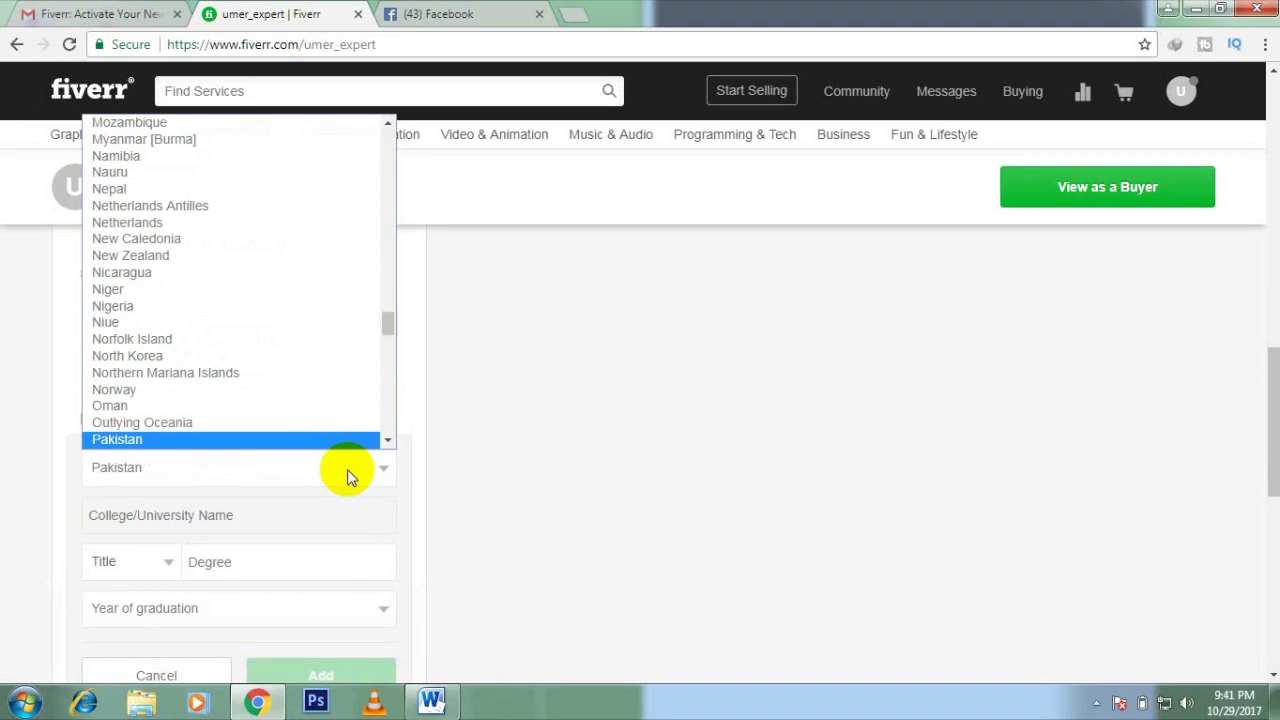
key("Return")
left_click(335, 513)
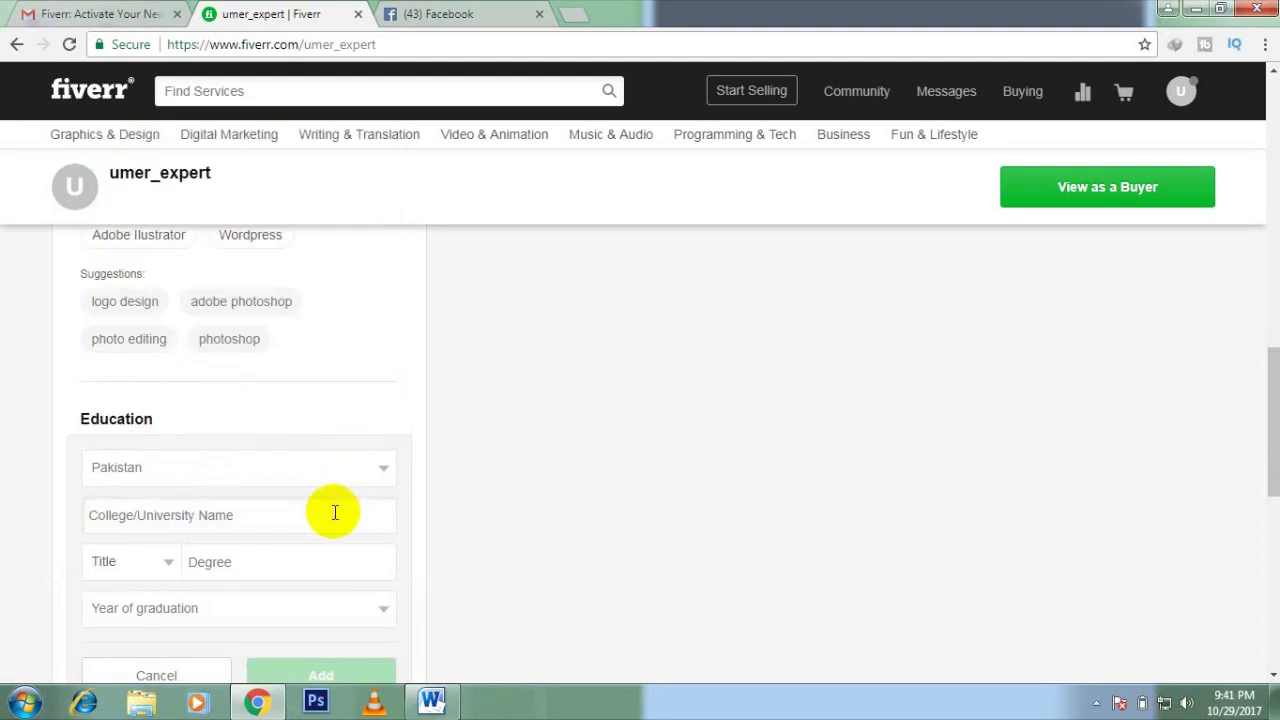
type("Univ")
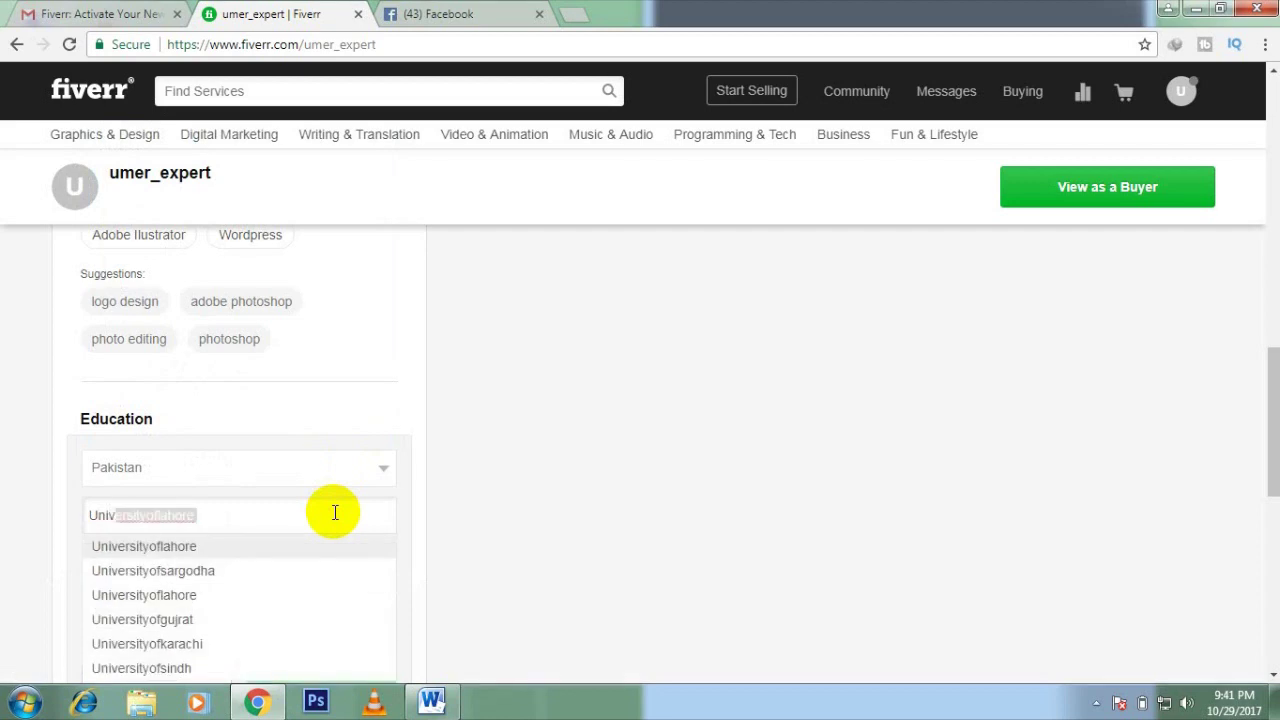
type("ersty")
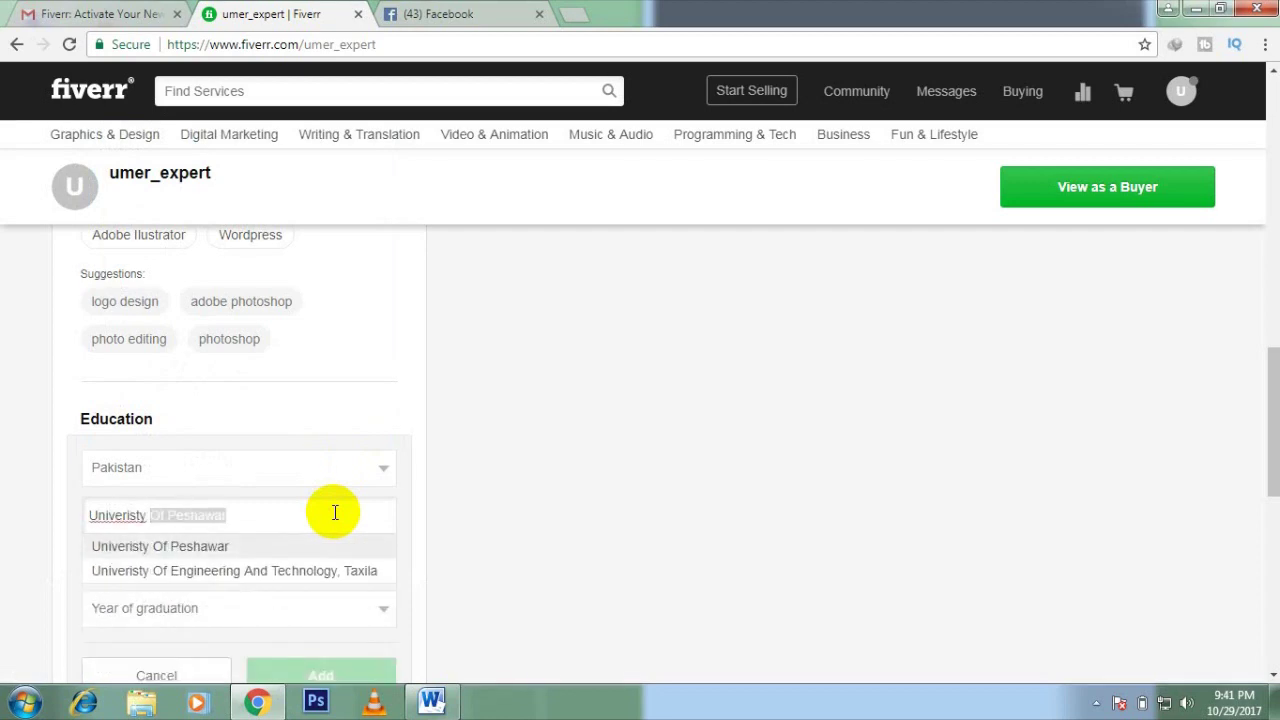
type(" Of")
key("ctrl+a")
key("End")
type("Ust")
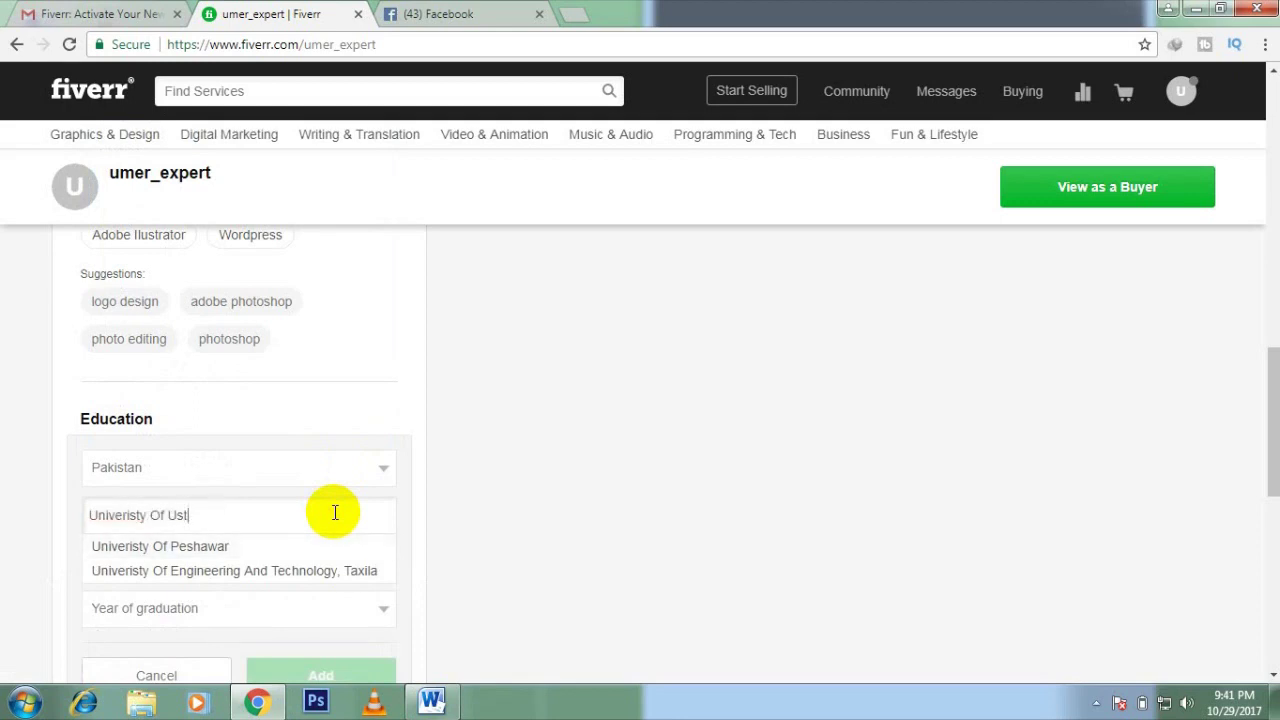
key("ctrl+a")
type("Us")
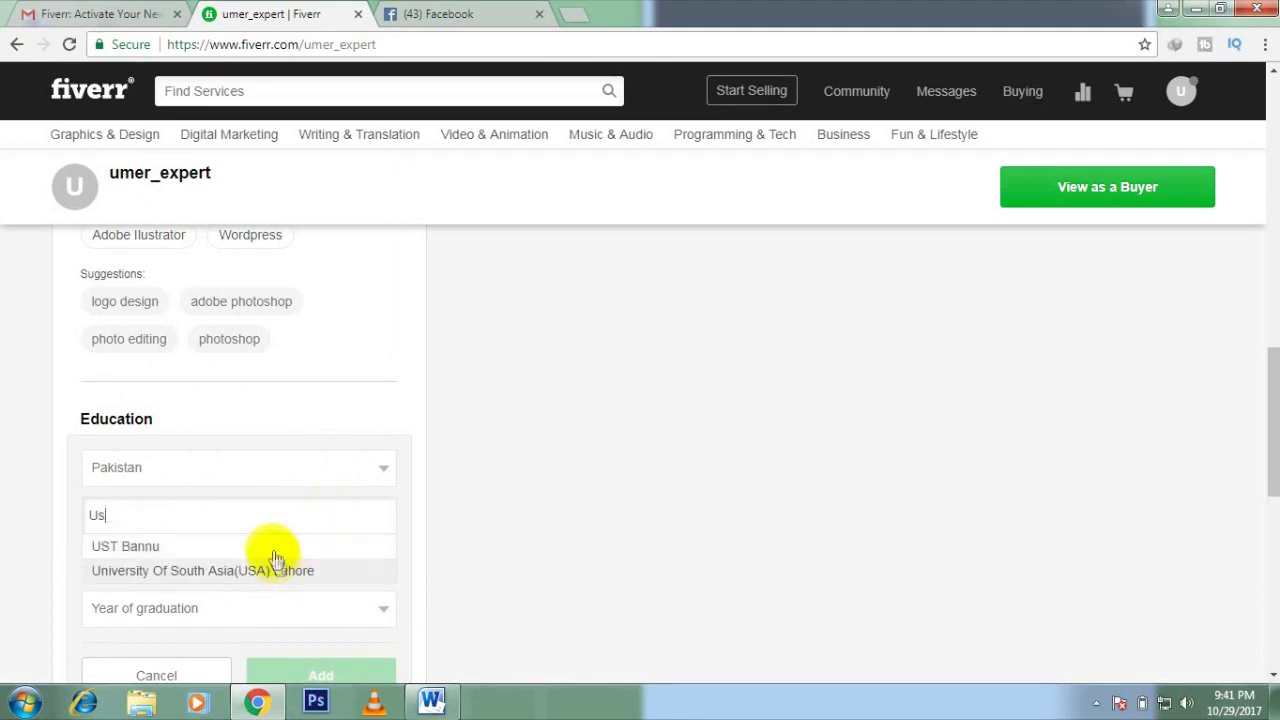
left_click(266, 550)
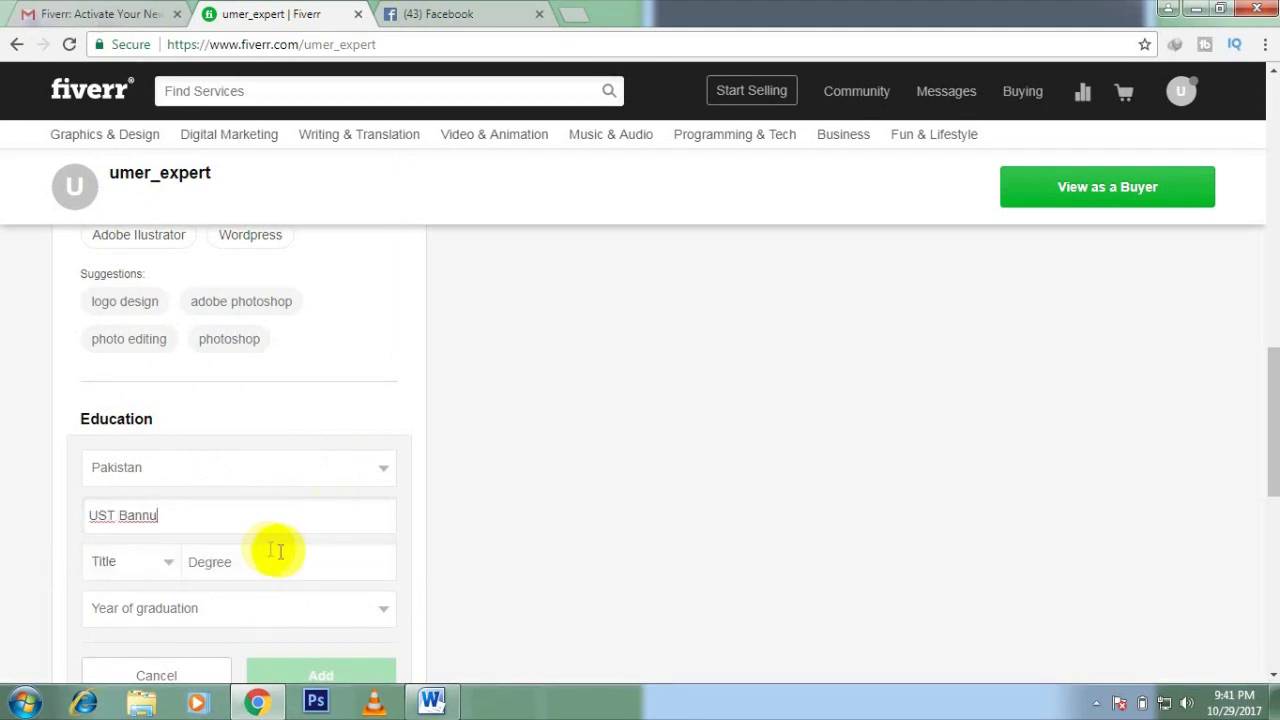
Step: Set the education title to B.Sc. and begin entering the degree name
left_click(166, 562)
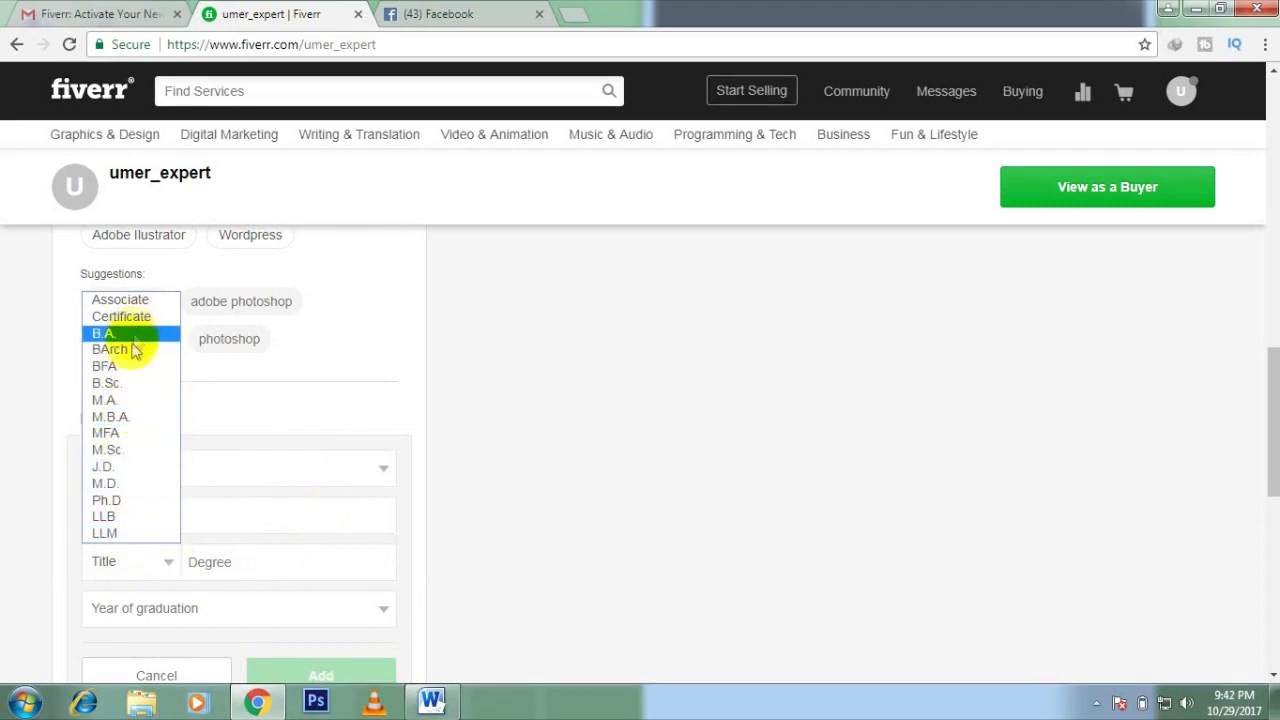
left_click(127, 383)
left_click(251, 561)
type("Bs")
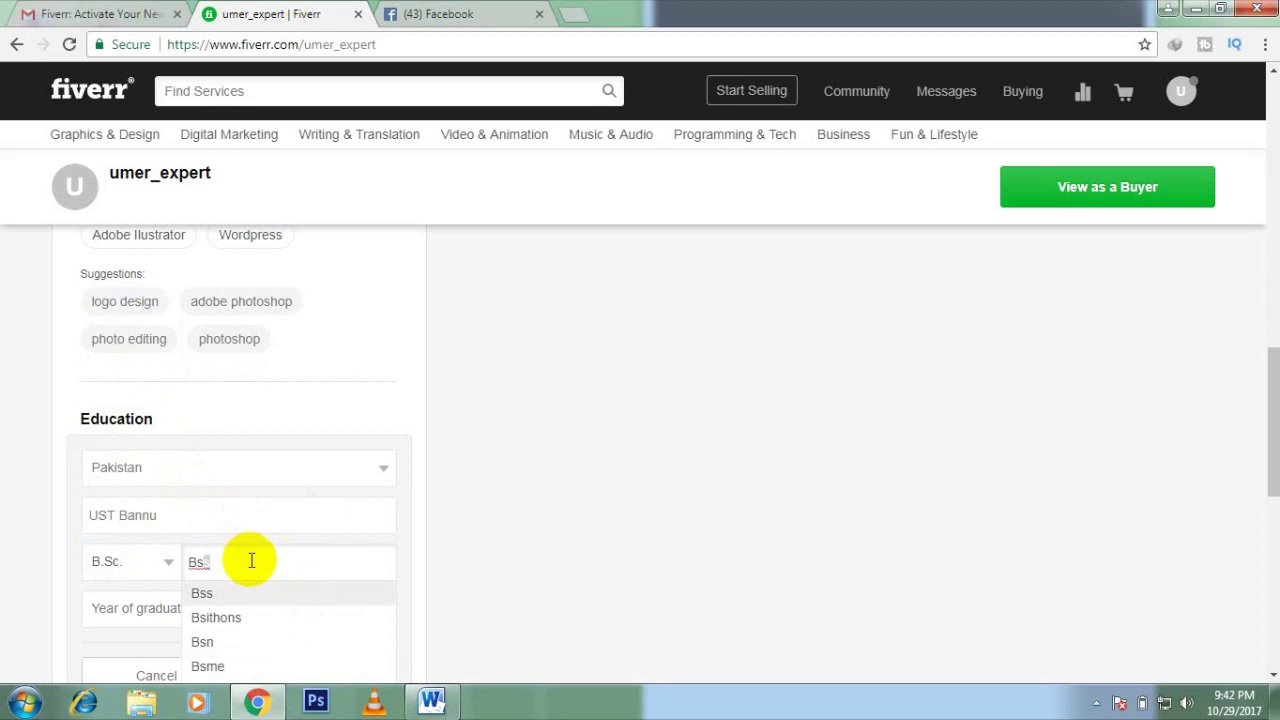
key("BackSpace")
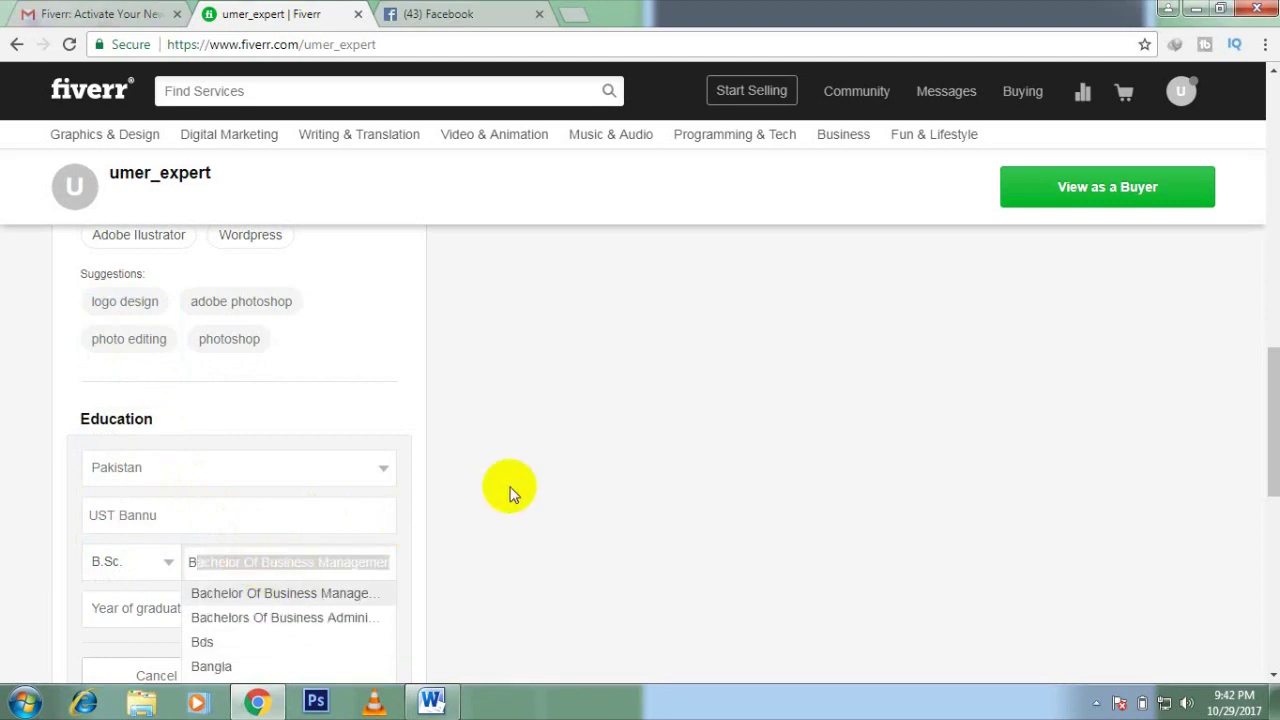
scroll(509, 491, "down", 2)
scroll(509, 491, "down", 1)
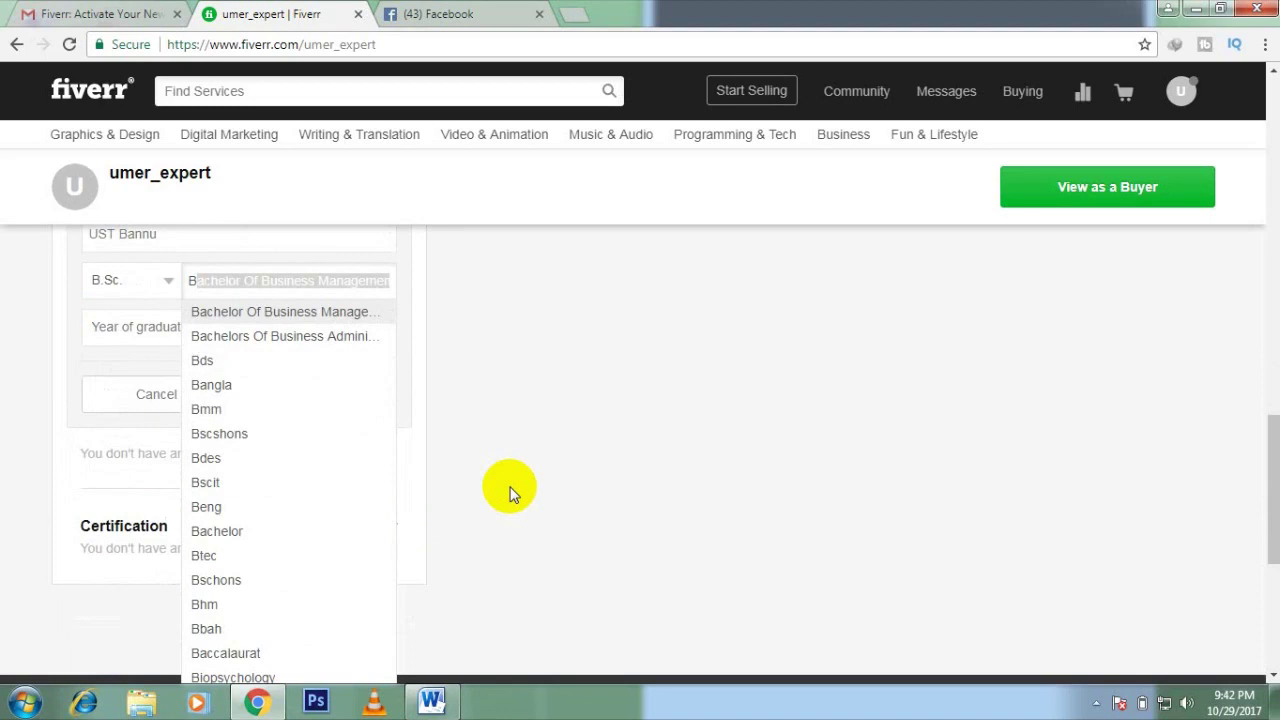
Step: Set the degree to Bechlor Of Computer Science, graduation year 2015, and add the entry
key("BackSpace")
key("BackSpace")
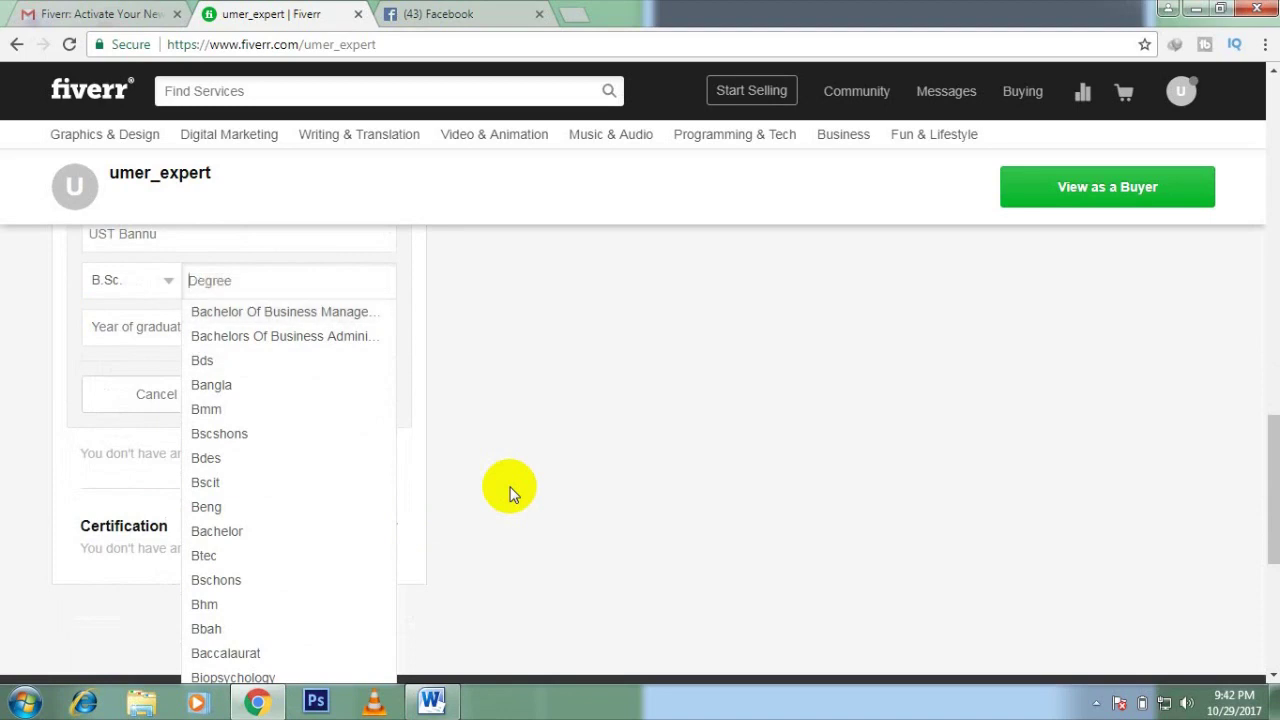
left_click(509, 491)
type("B")
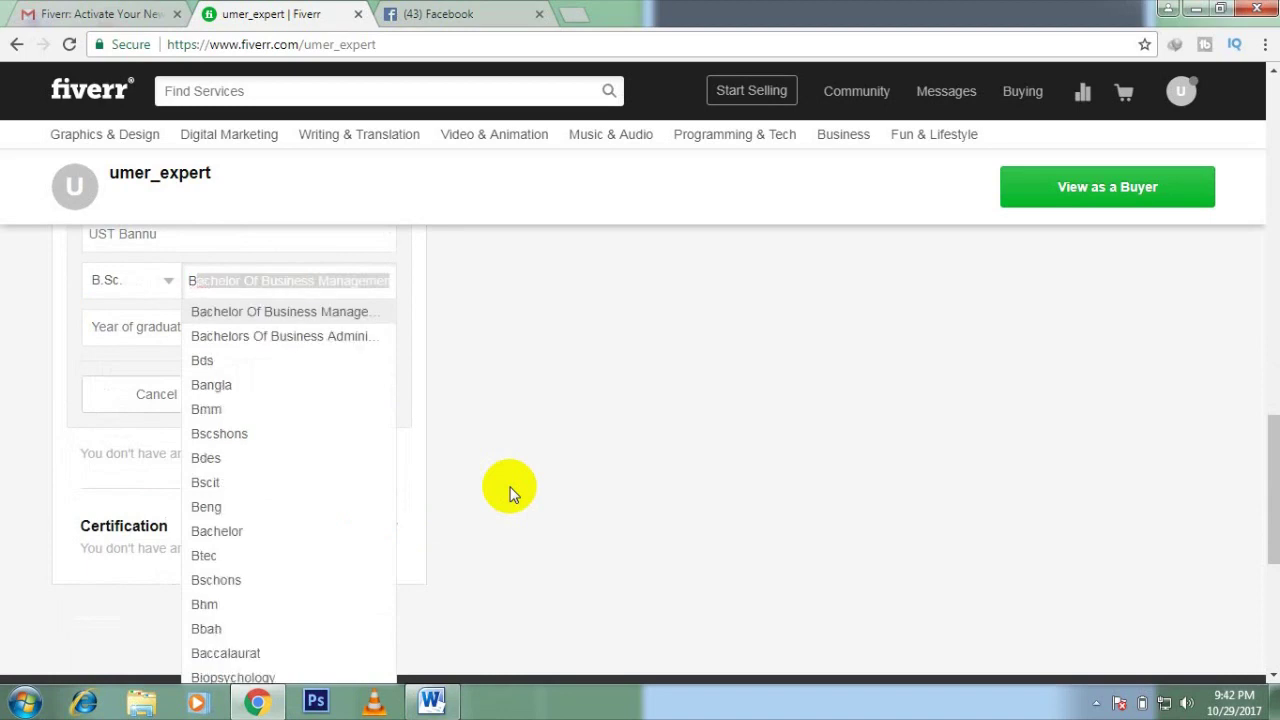
key("BackSpace")
key("BackSpace")
type("Com")
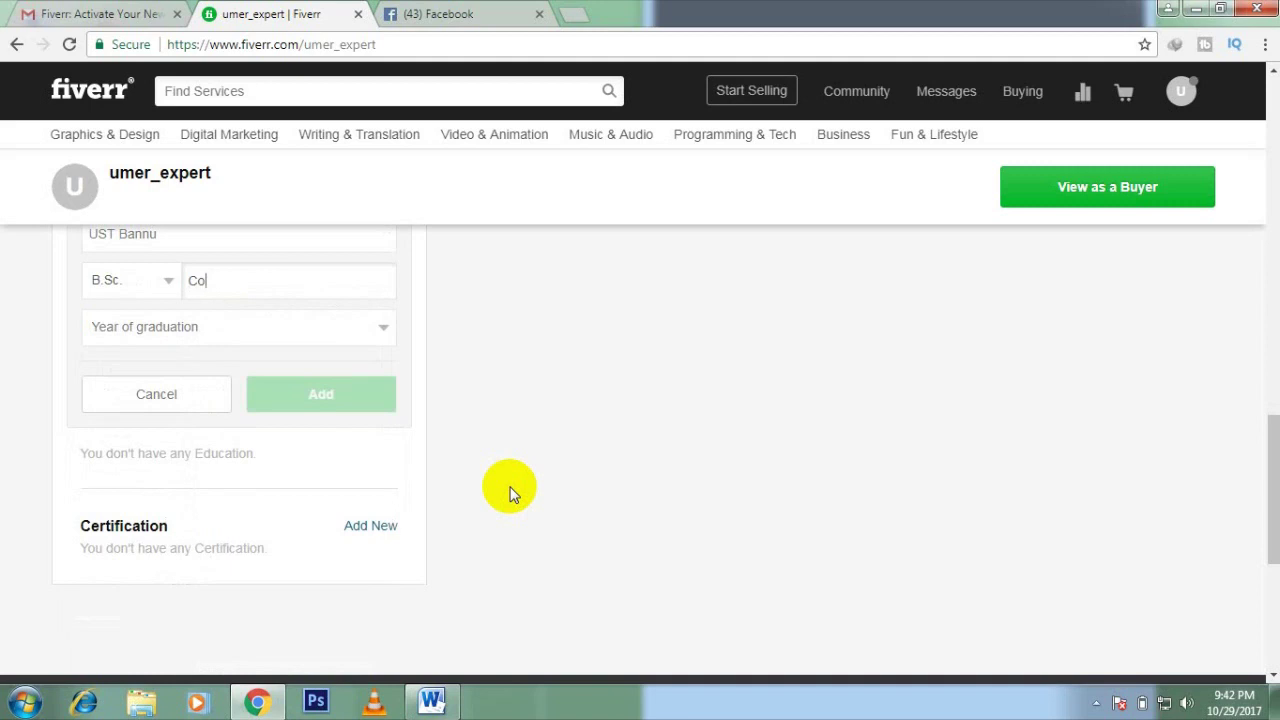
key("BackSpace")
key("BackSpace")
key("BackSpace")
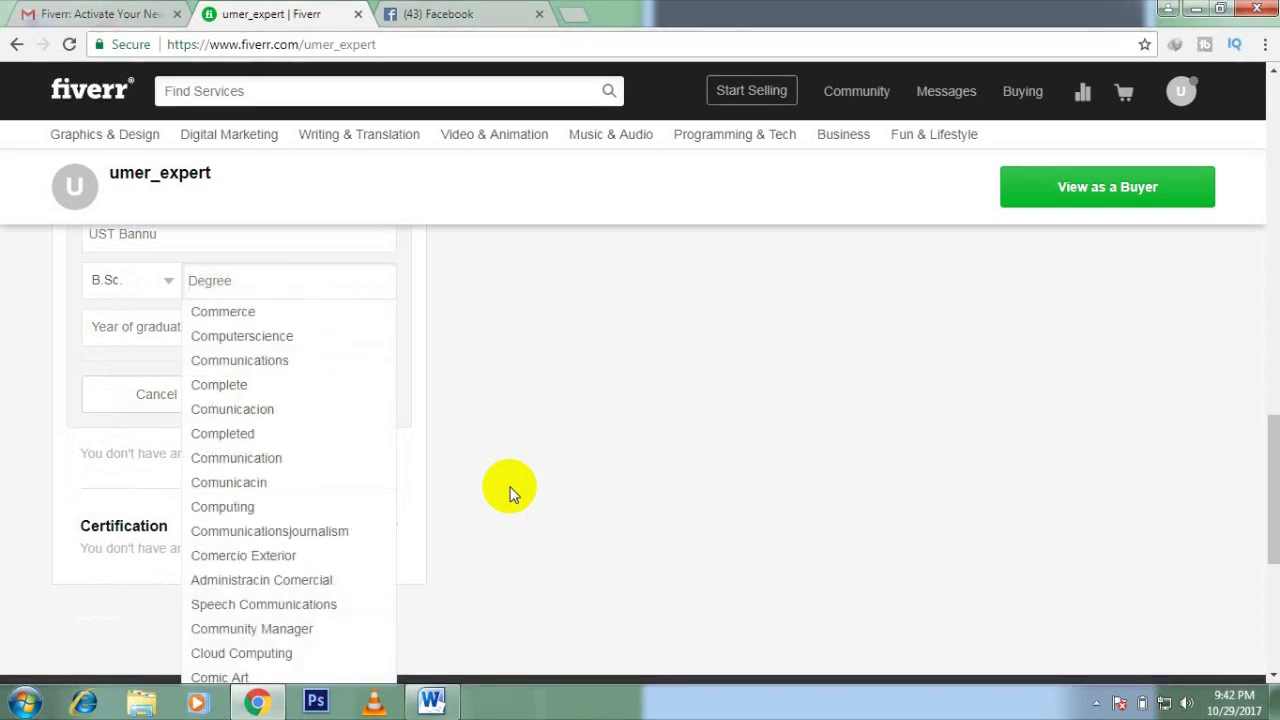
type("Be")
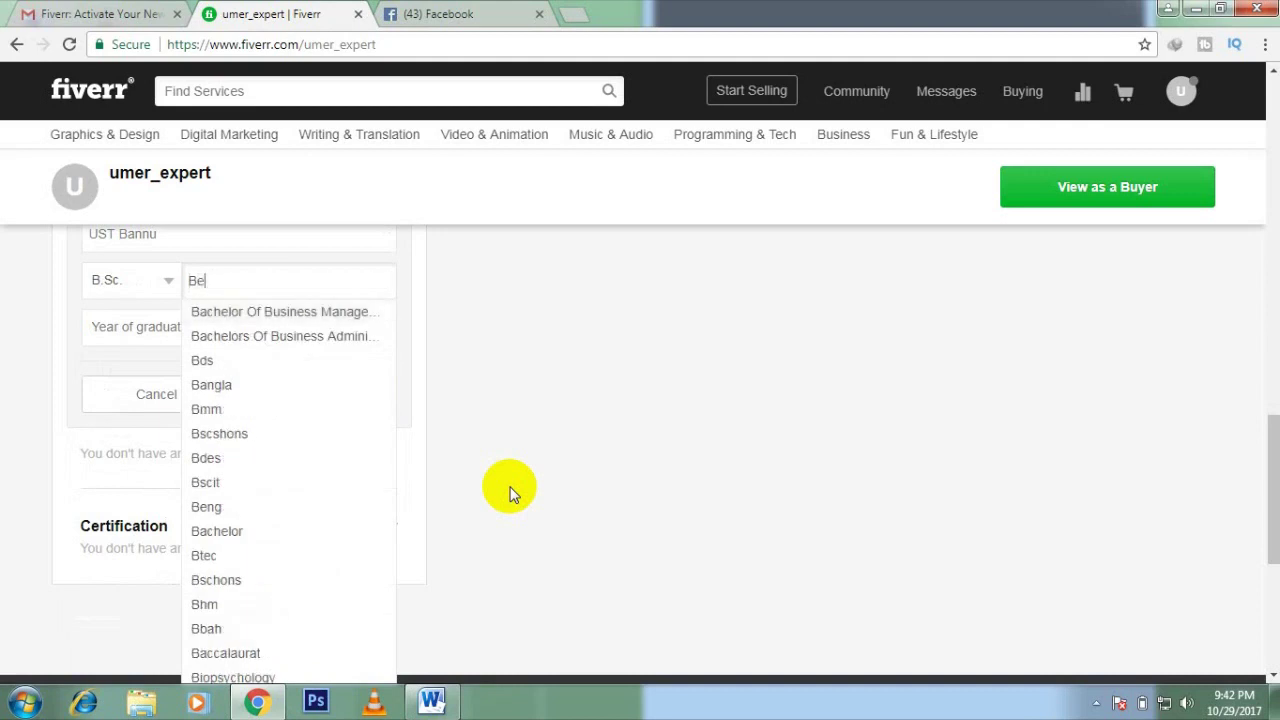
type("cha")
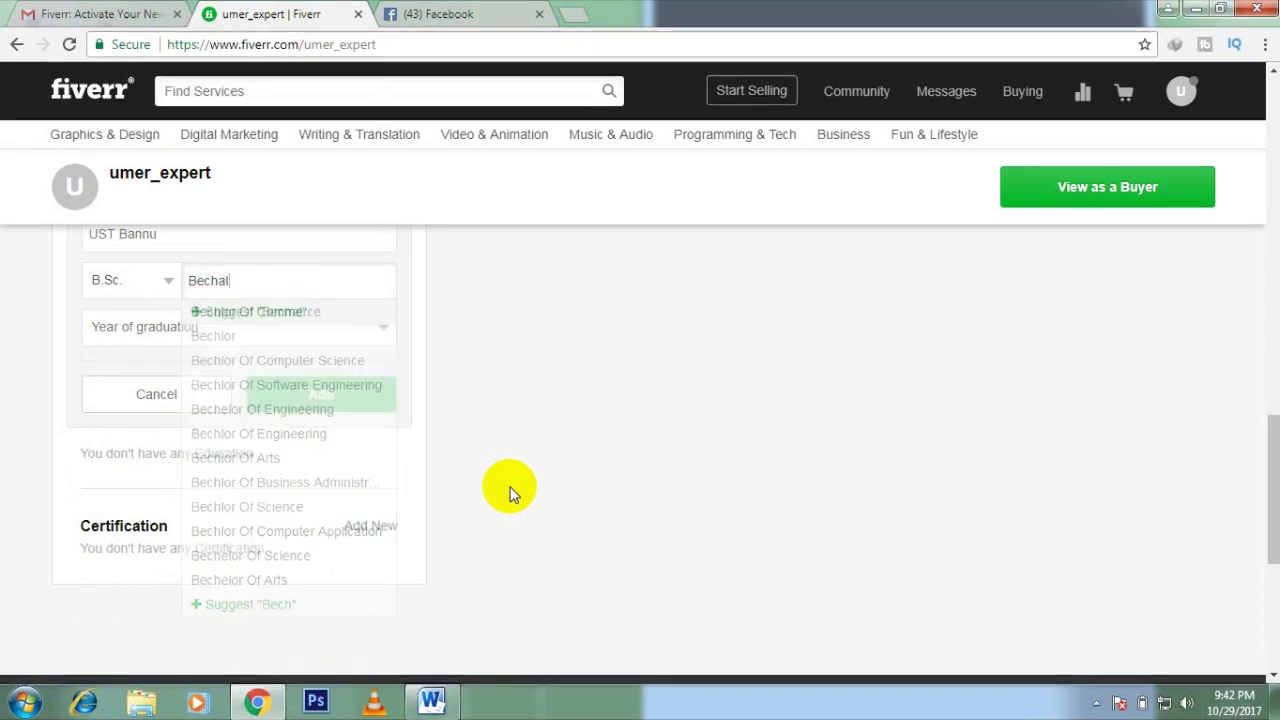
key("BackSpace")
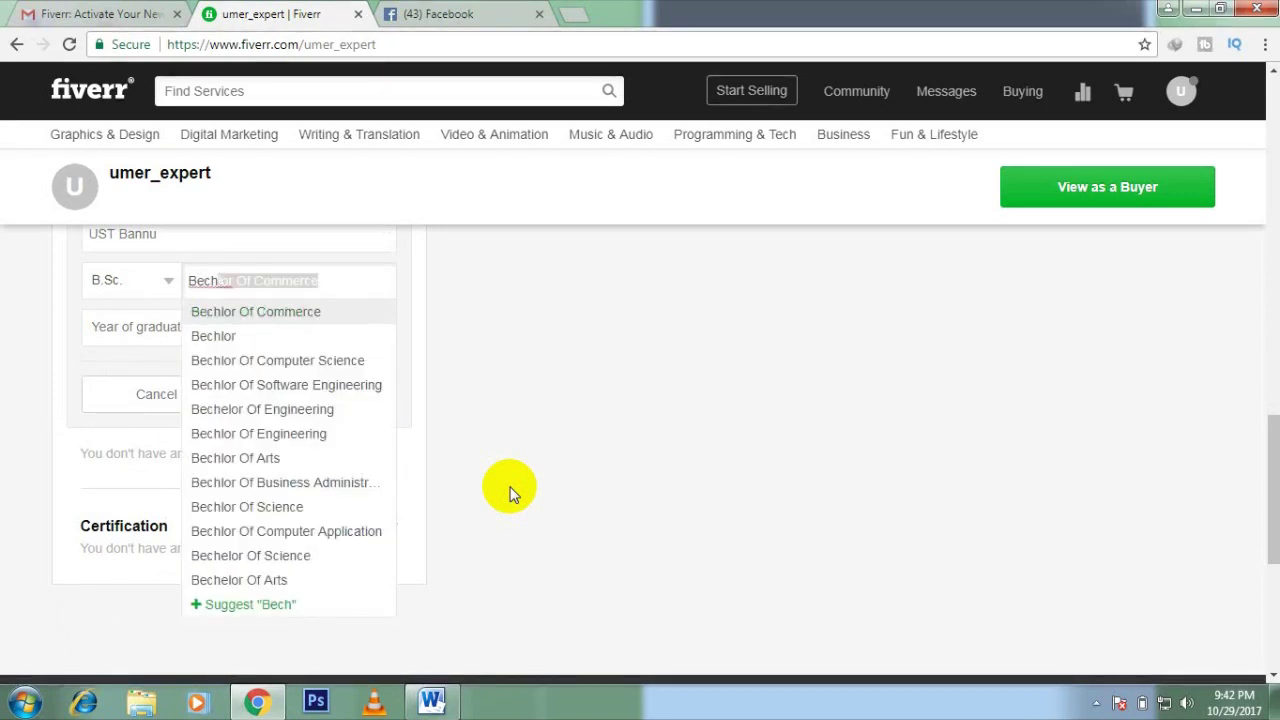
left_click(310, 363)
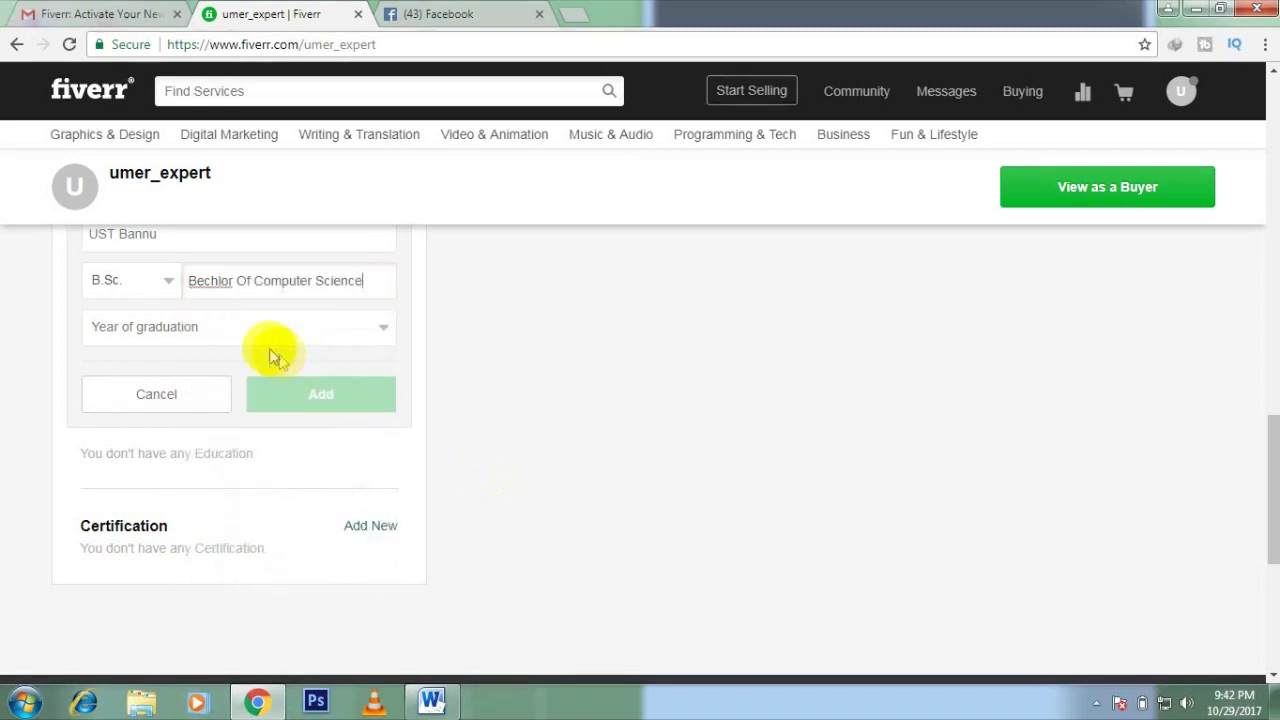
left_click(278, 335)
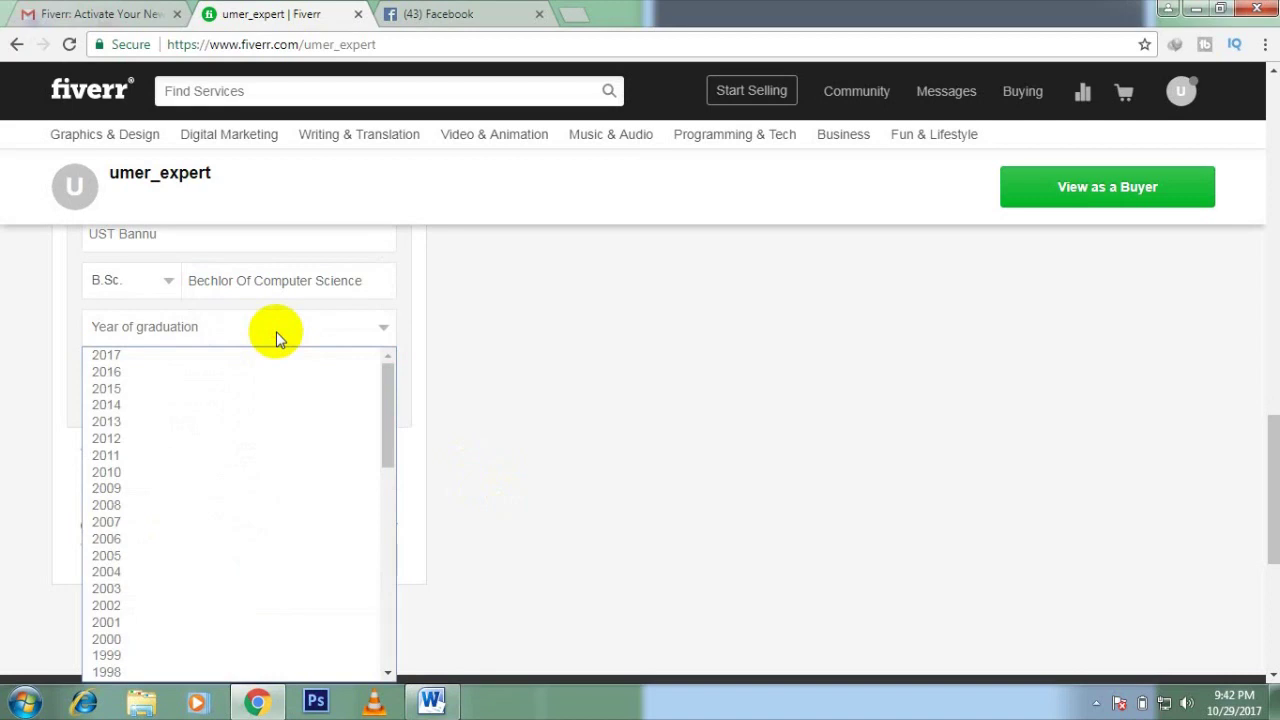
left_click(262, 388)
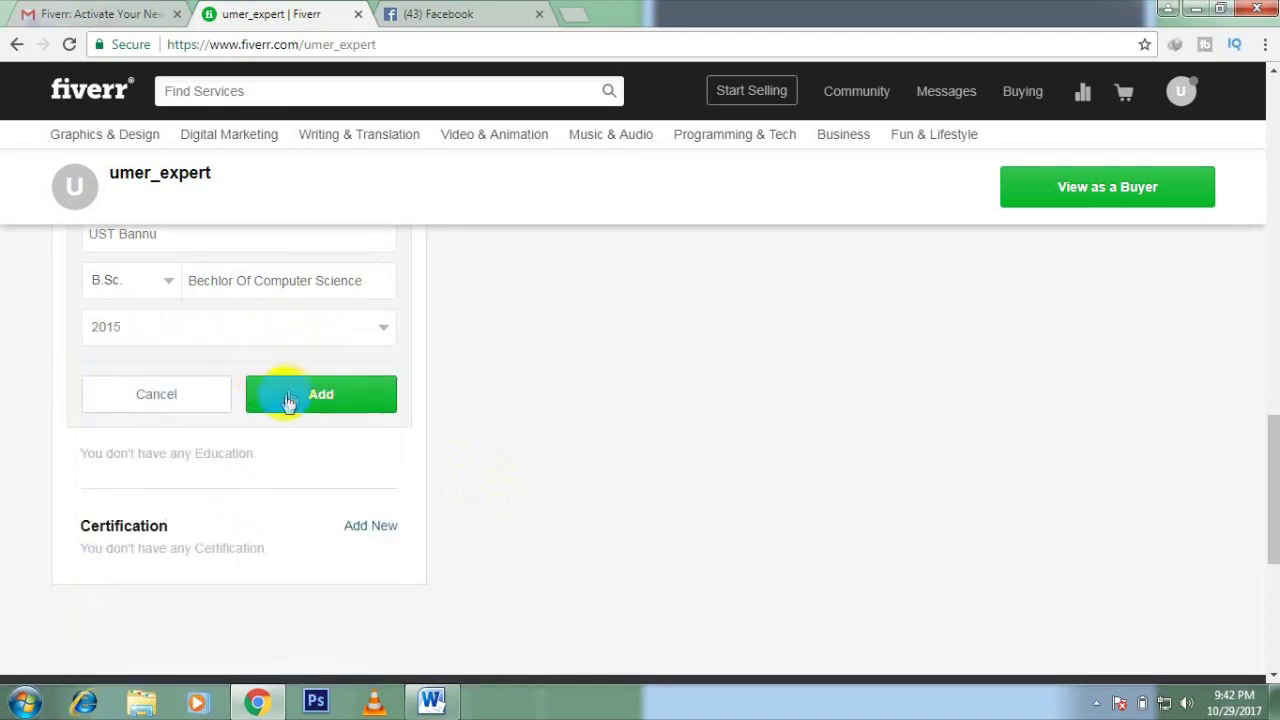
left_click(300, 400)
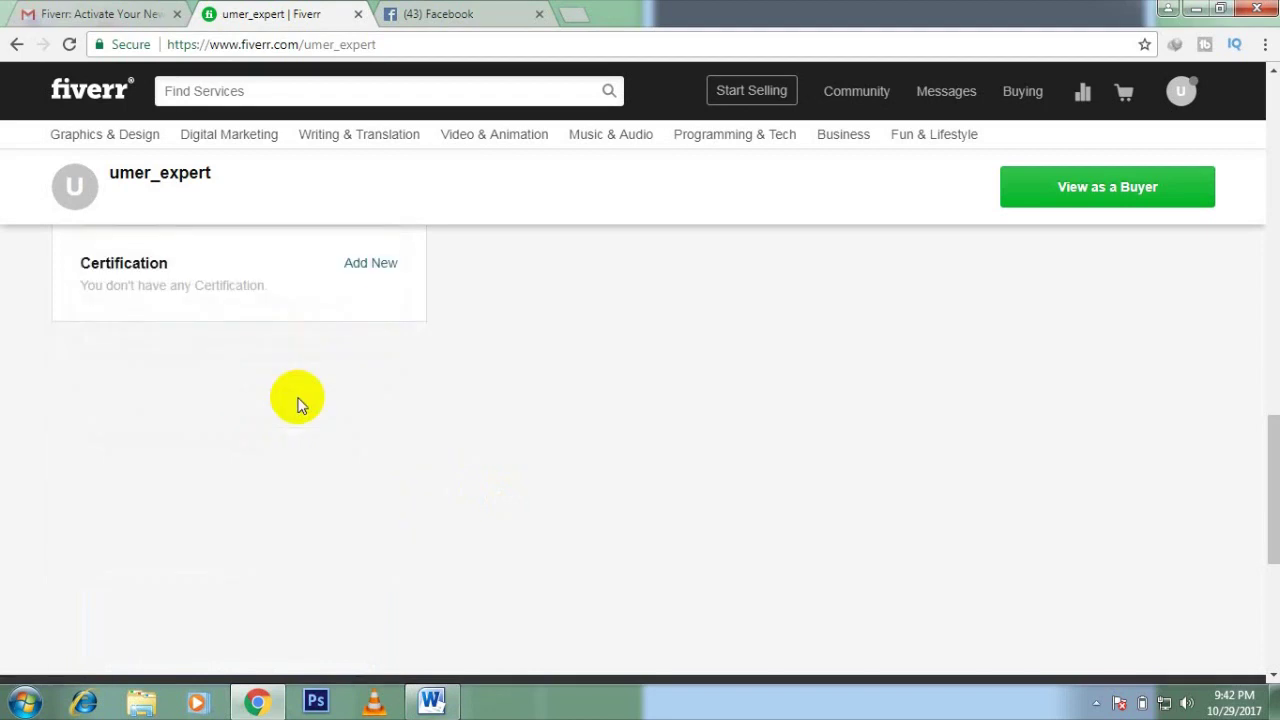
Step: Scroll up to verify the new education entry, then go to the seller dashboard
scroll(298, 398, "up", 3)
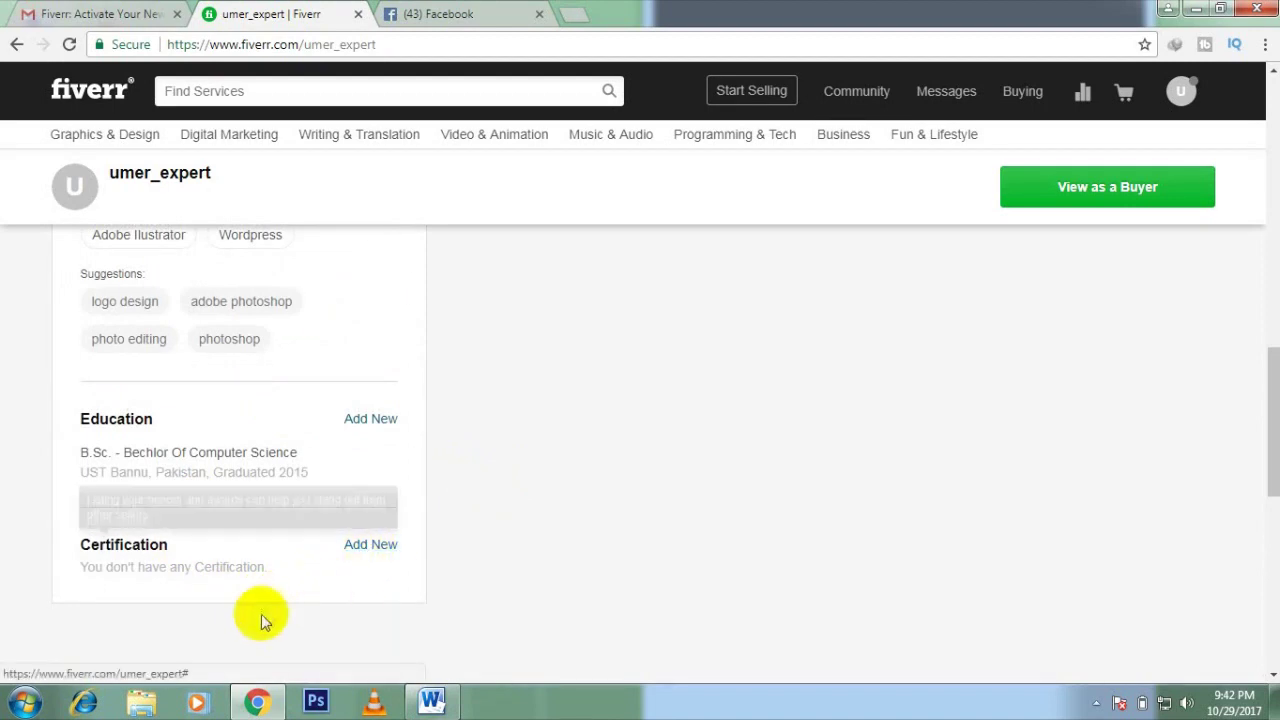
scroll(575, 500, "up", 10)
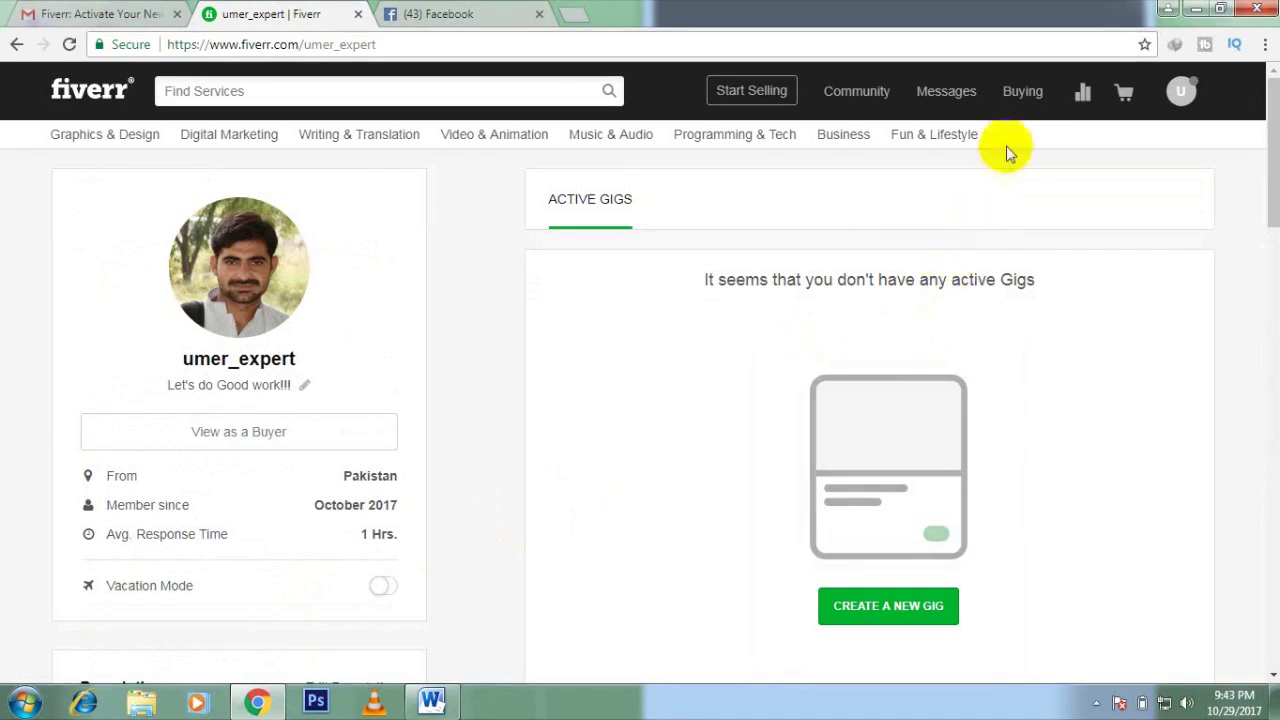
left_click(1087, 113)
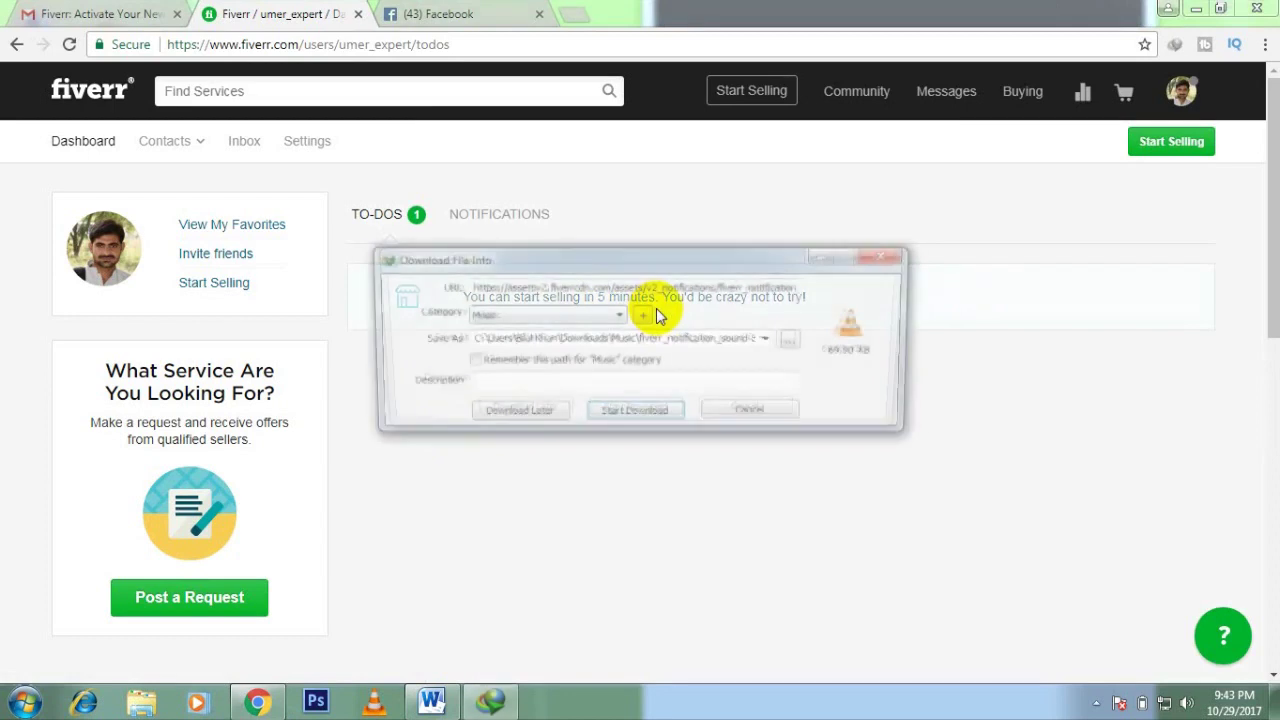
Step: Cancel the IDM Download File Info prompt and review the dashboard's To-Dos list
left_click(733, 424)
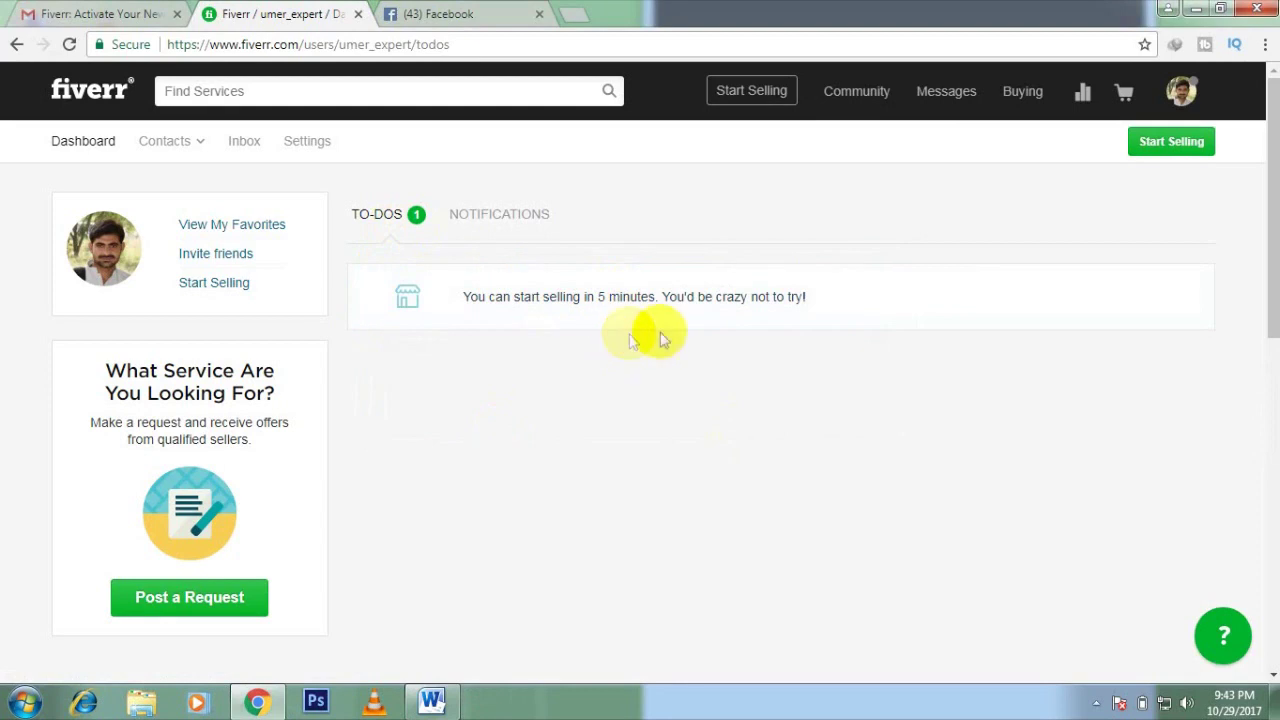
mouse_move(800, 306)
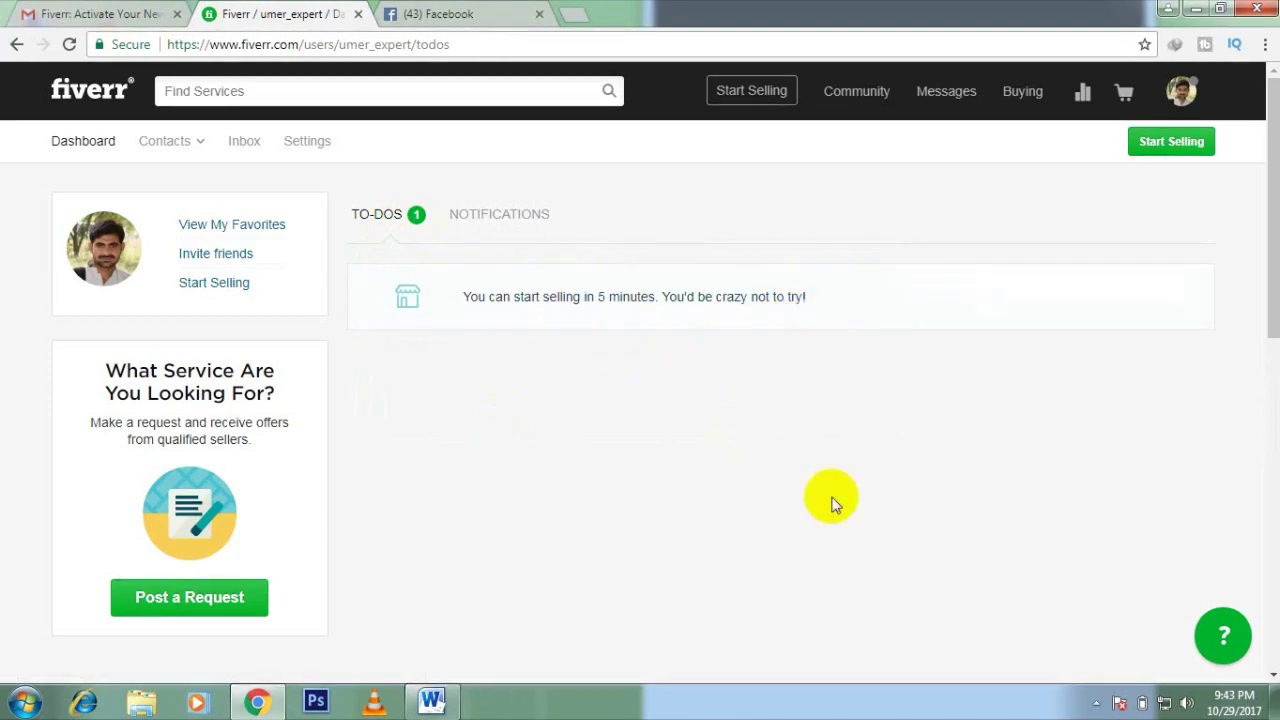
left_click(1186, 97)
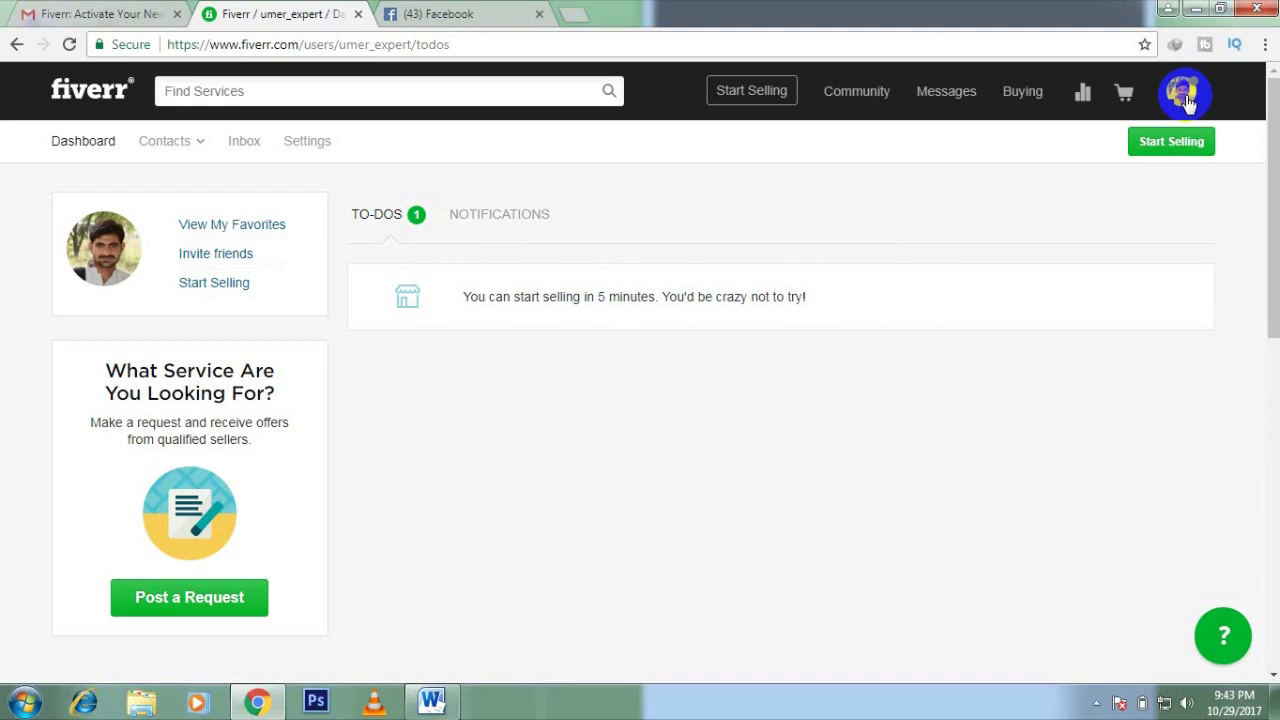
mouse_move(1274, 179)
left_mouse_down()
mouse_move(1274, 204)
mouse_move(1273, 170)
left_mouse_up()
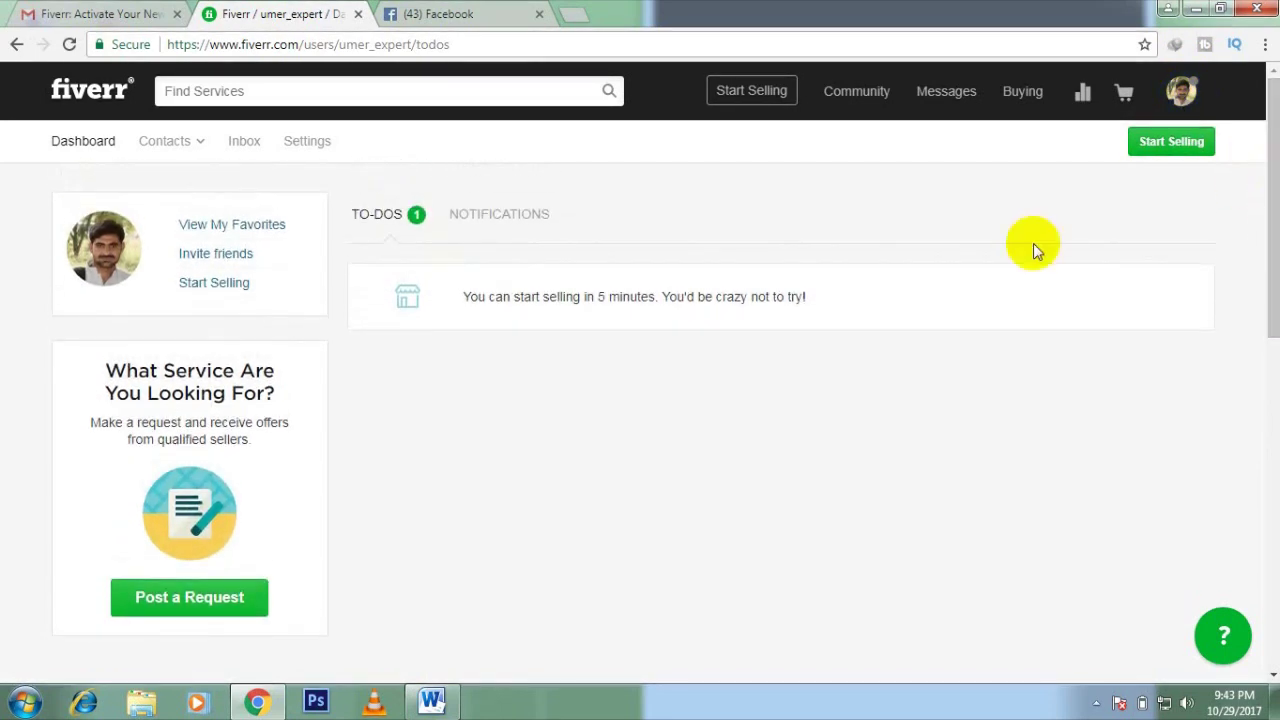